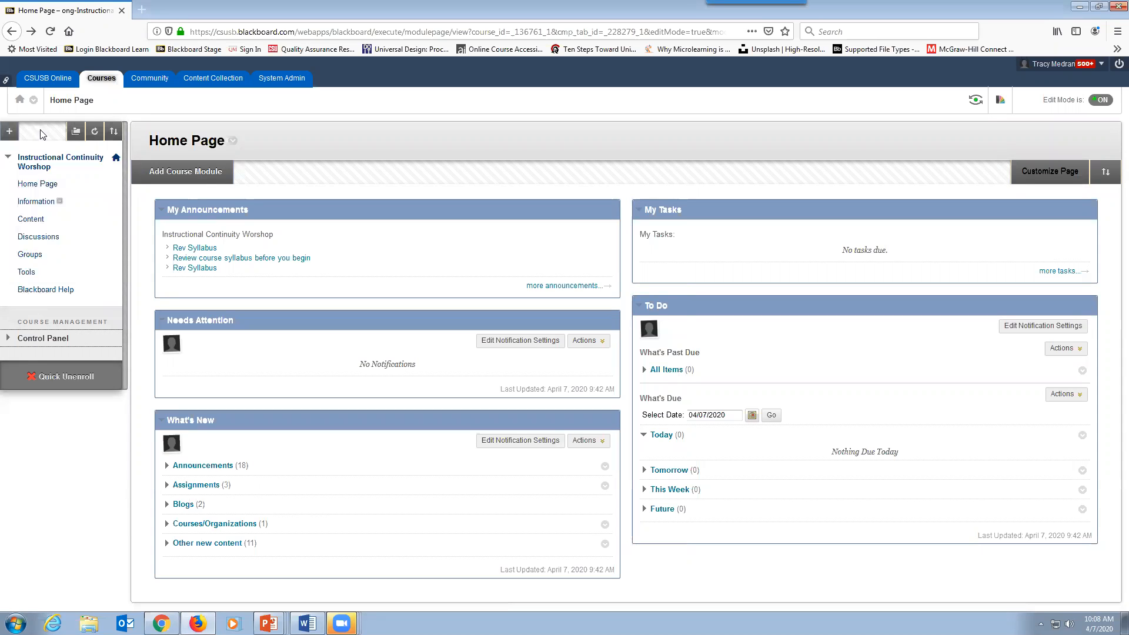
Add a divider to the course menu and place it between Information and Content
left_click(10, 135)
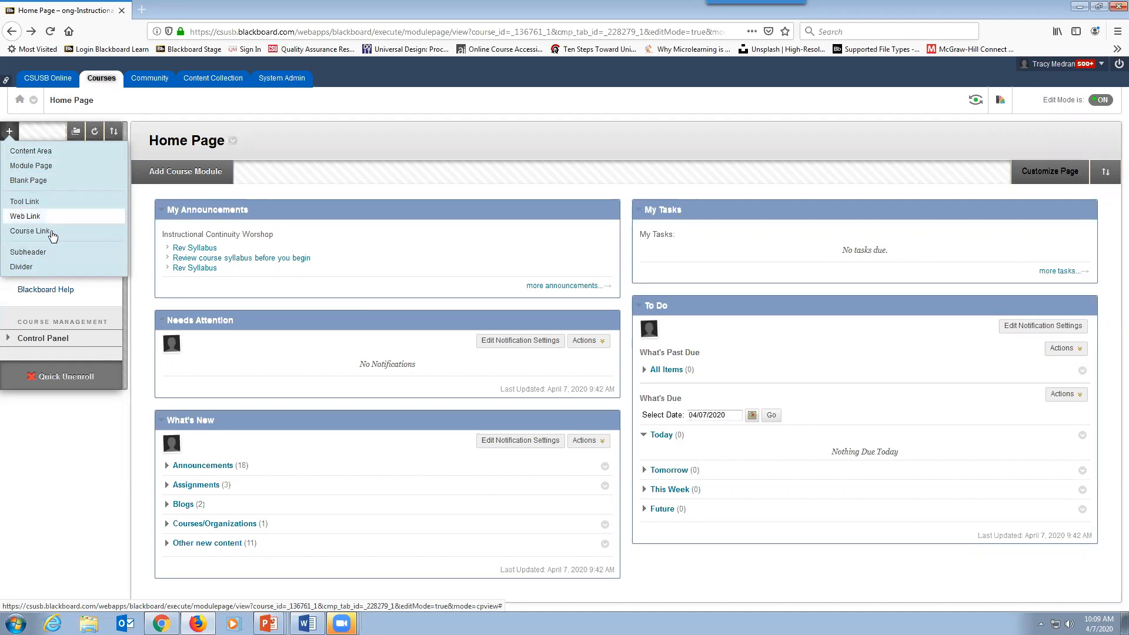
left_click(26, 270)
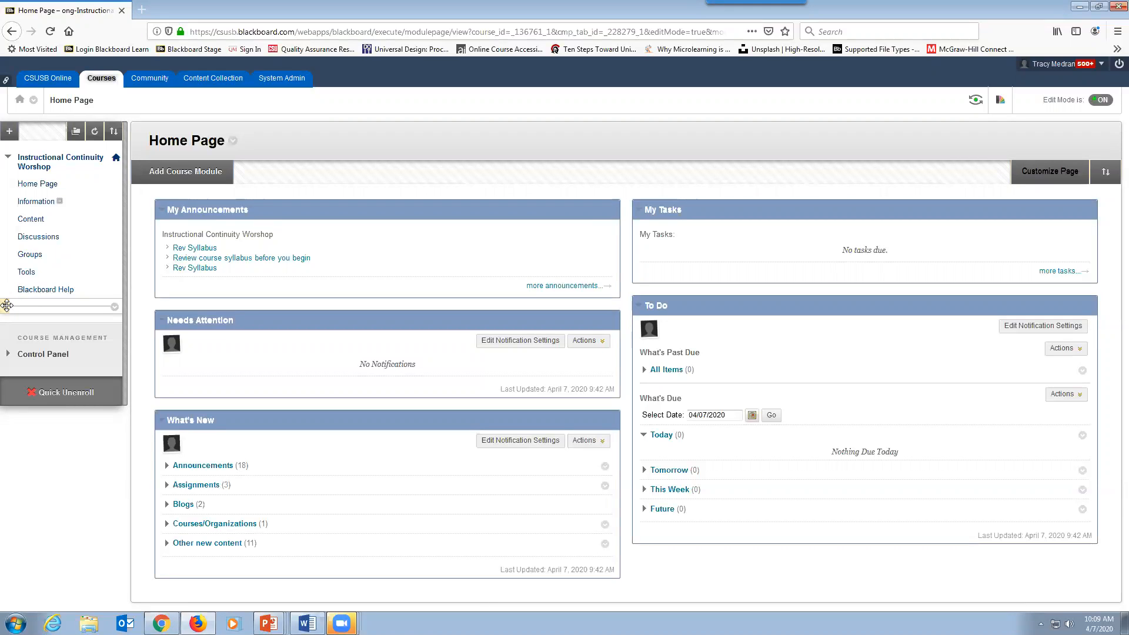
left_click_drag(6, 305, 18, 218)
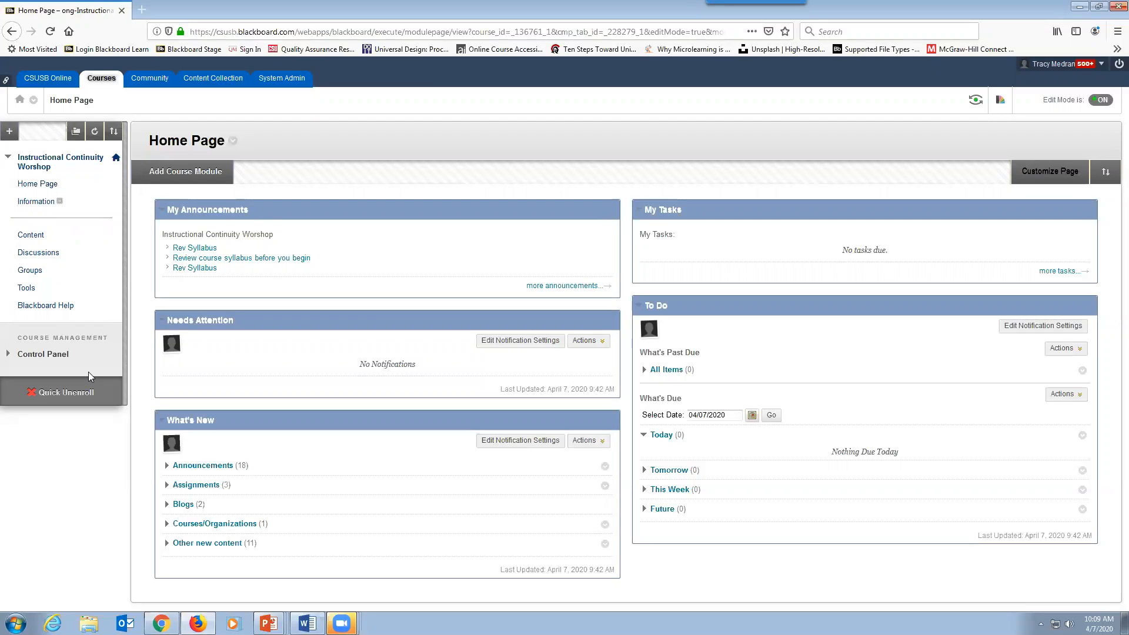
Add a second divider to the course menu and place it between Tools and Blackboard Help
left_click(10, 132)
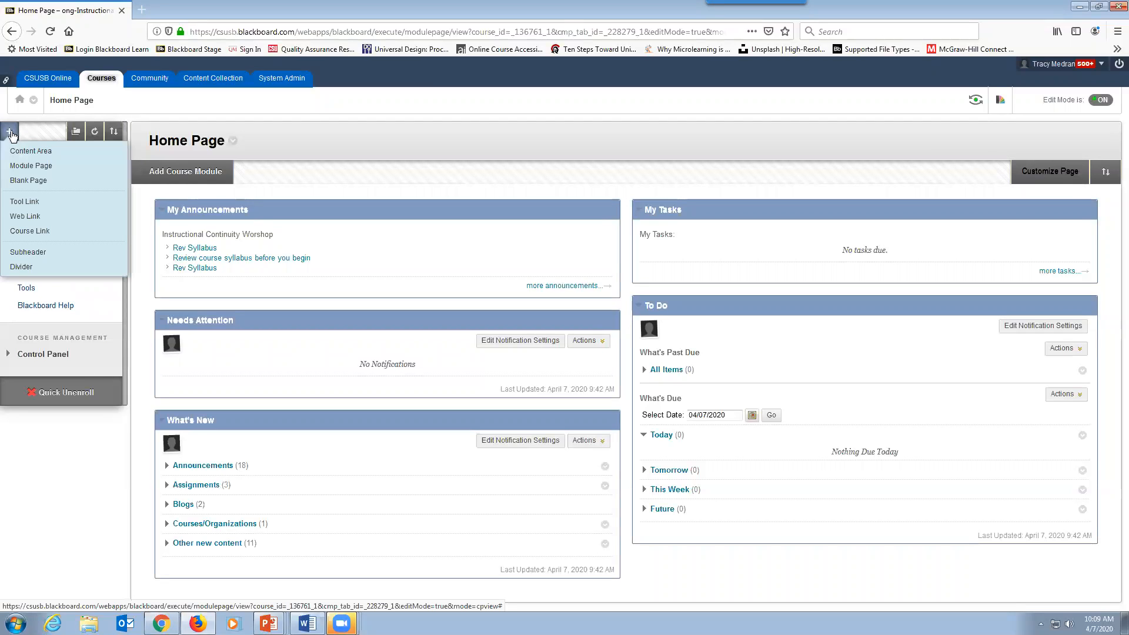
left_click(23, 268)
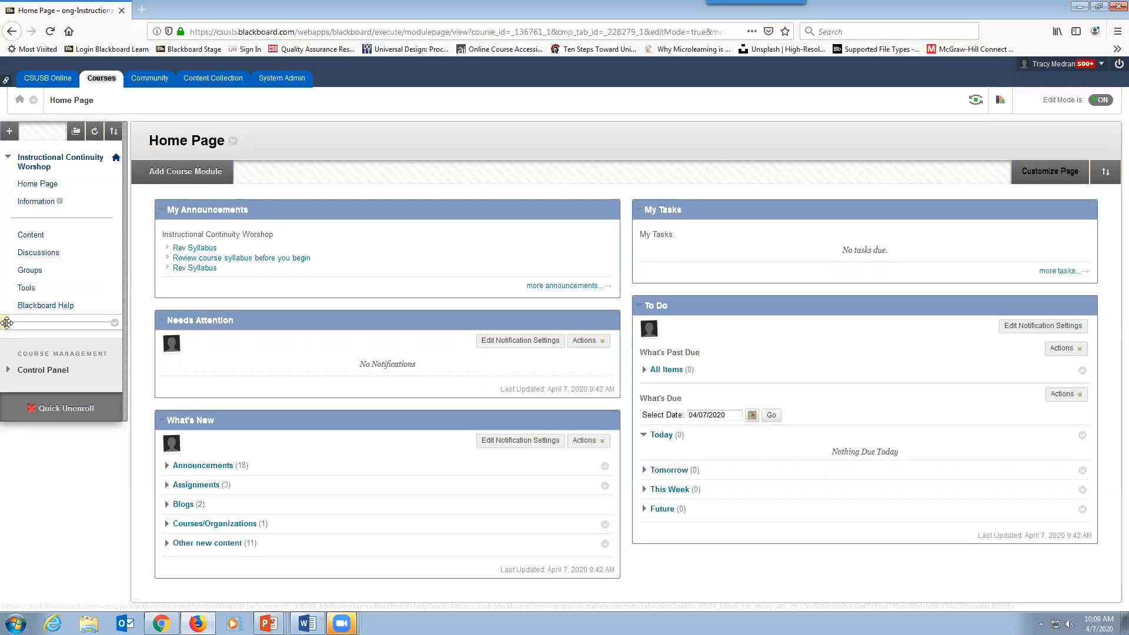
left_click_drag(6, 322, 11, 304)
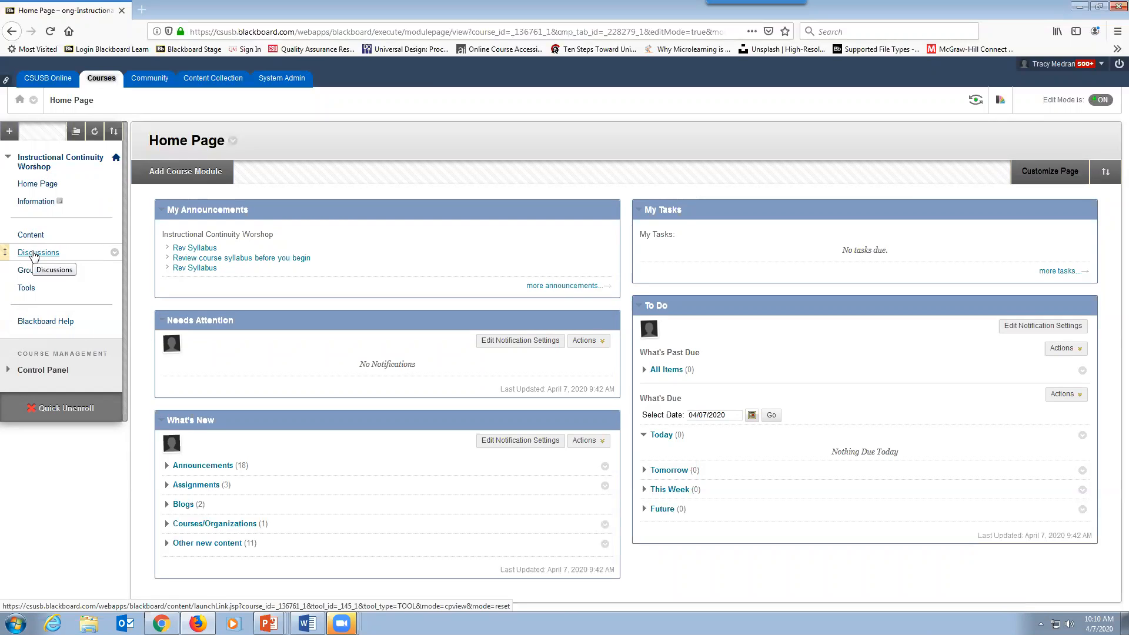
Add a subheader named "Getting Started" to the course menu
left_click(9, 131)
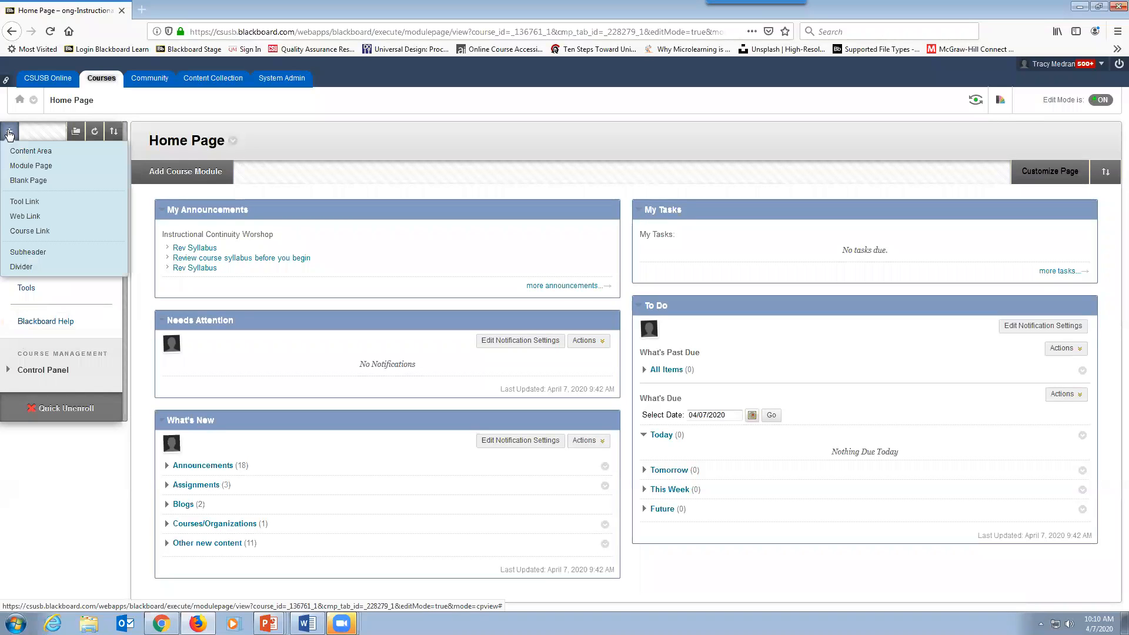
left_click(26, 255)
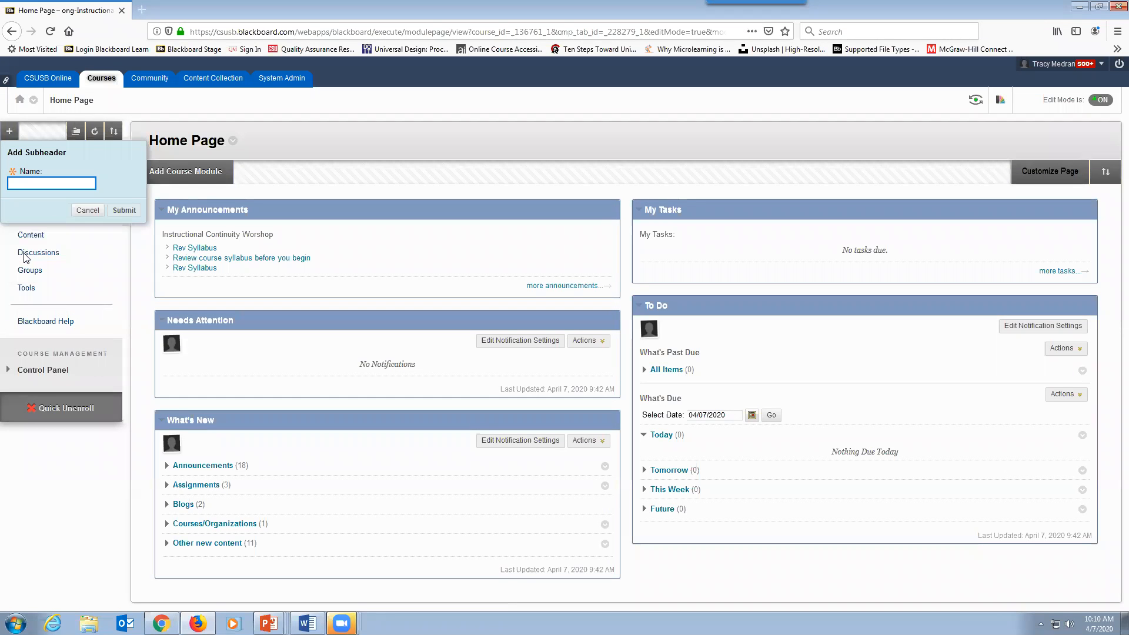
type("Getting Started")
key("Return")
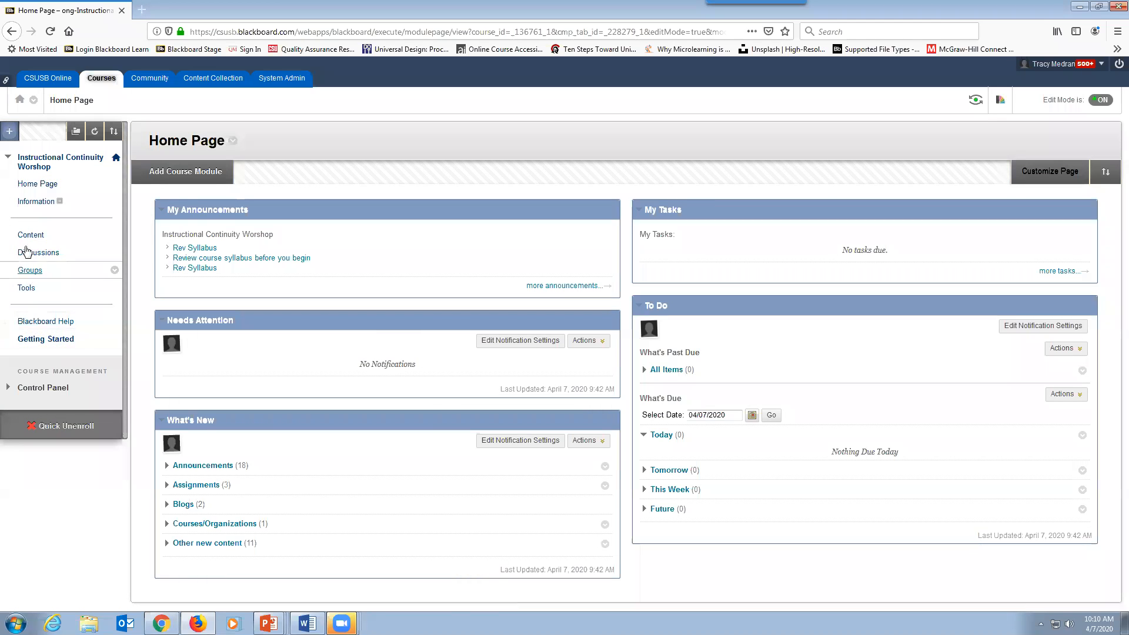
Add a subheader named "My Course" to the course menu
left_click(8, 132)
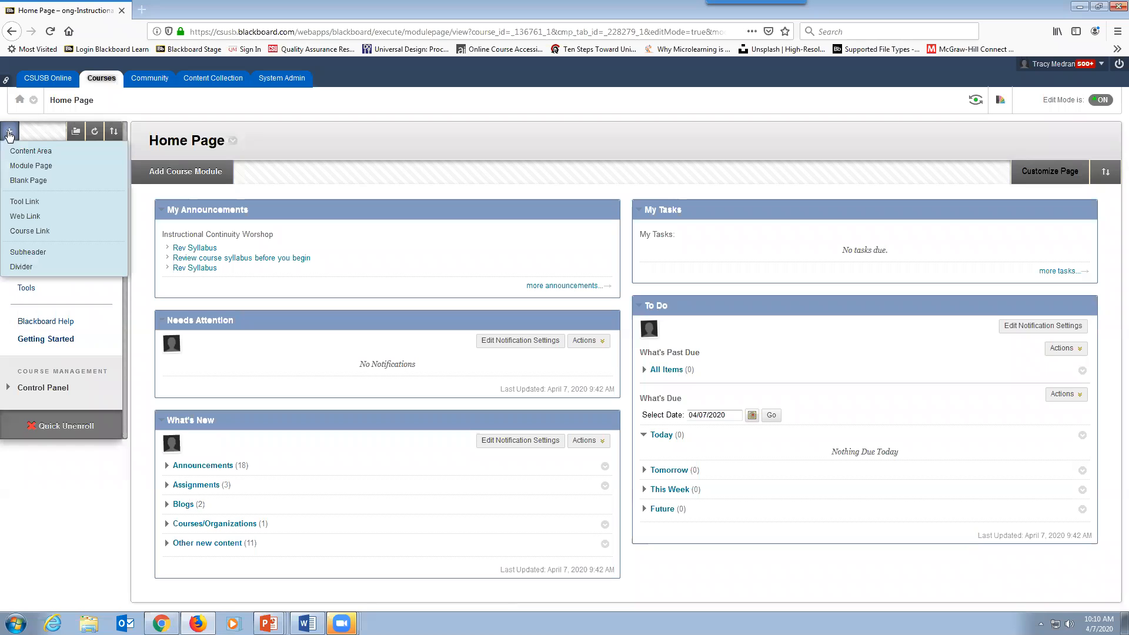
left_click(43, 255)
type("My Course")
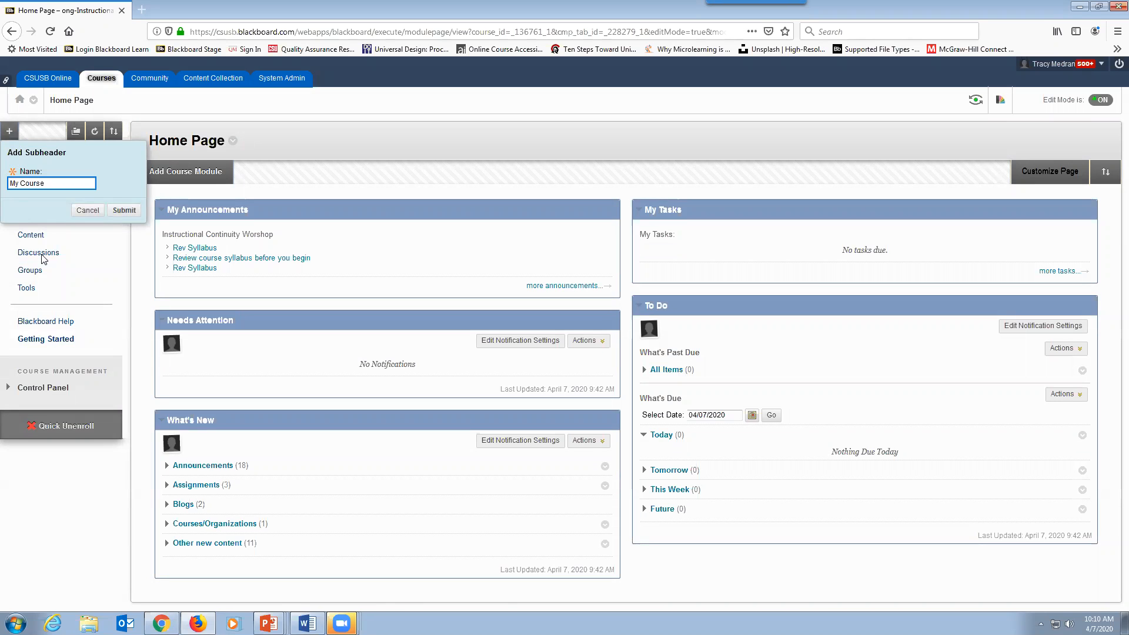
key("Return")
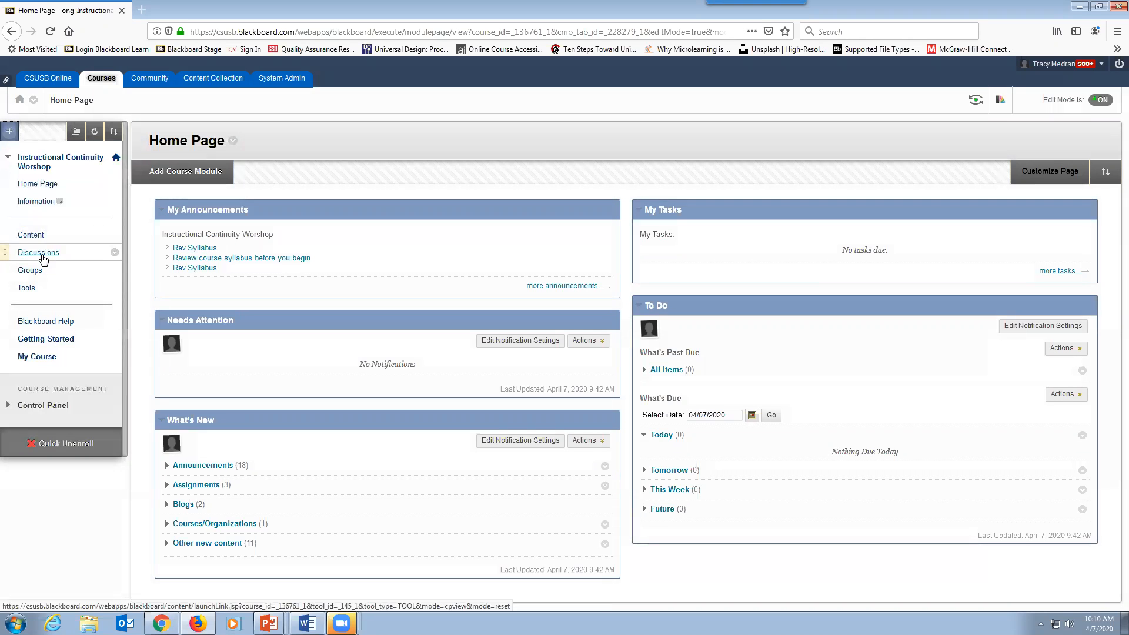
Add a subheader named "Technical Support" to the course menu
left_click(11, 132)
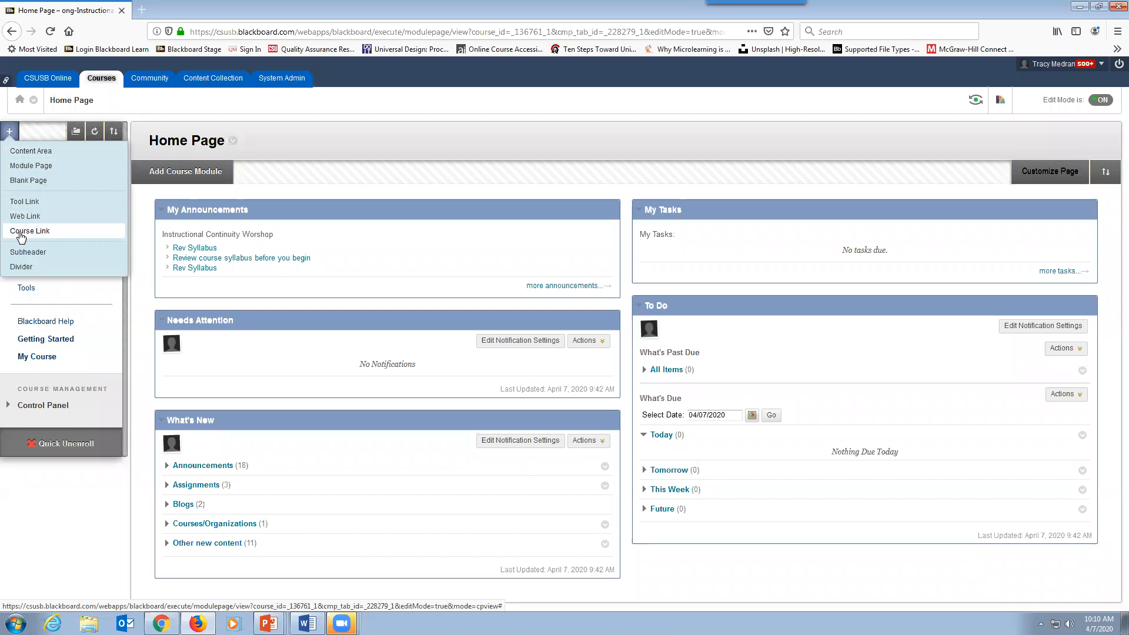
left_click(27, 252)
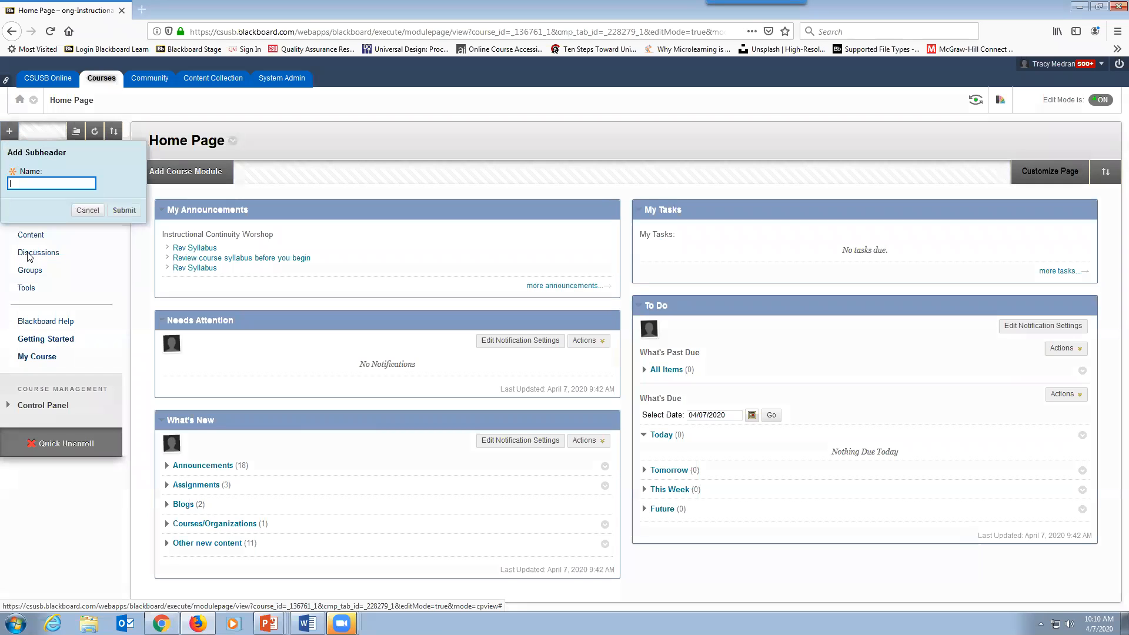
type("Technical S")
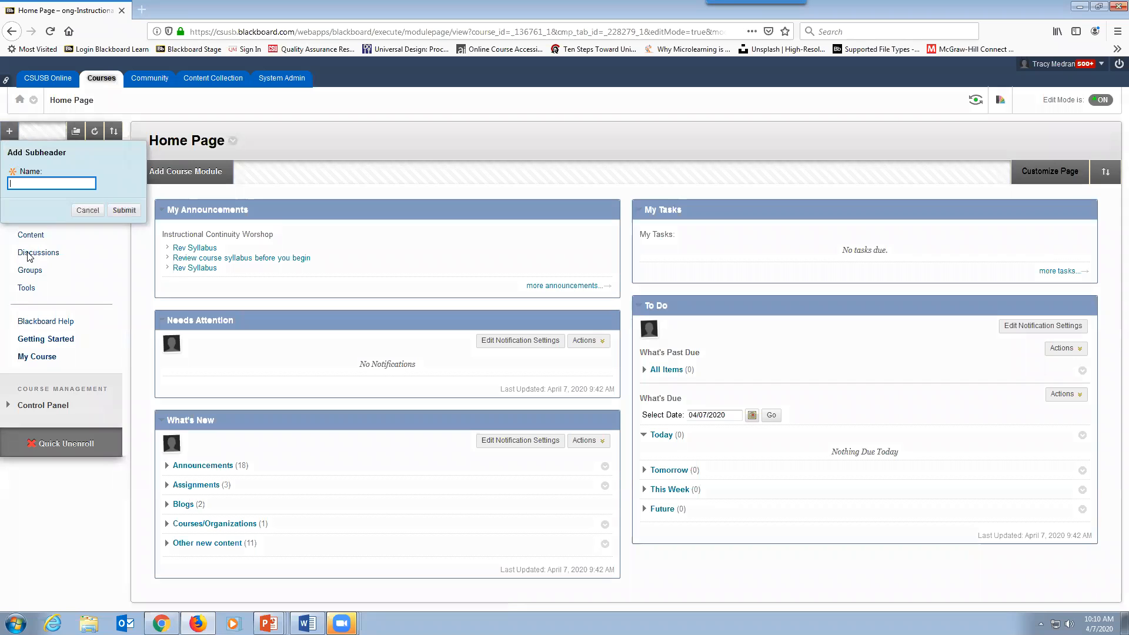
type("upport")
key("Return")
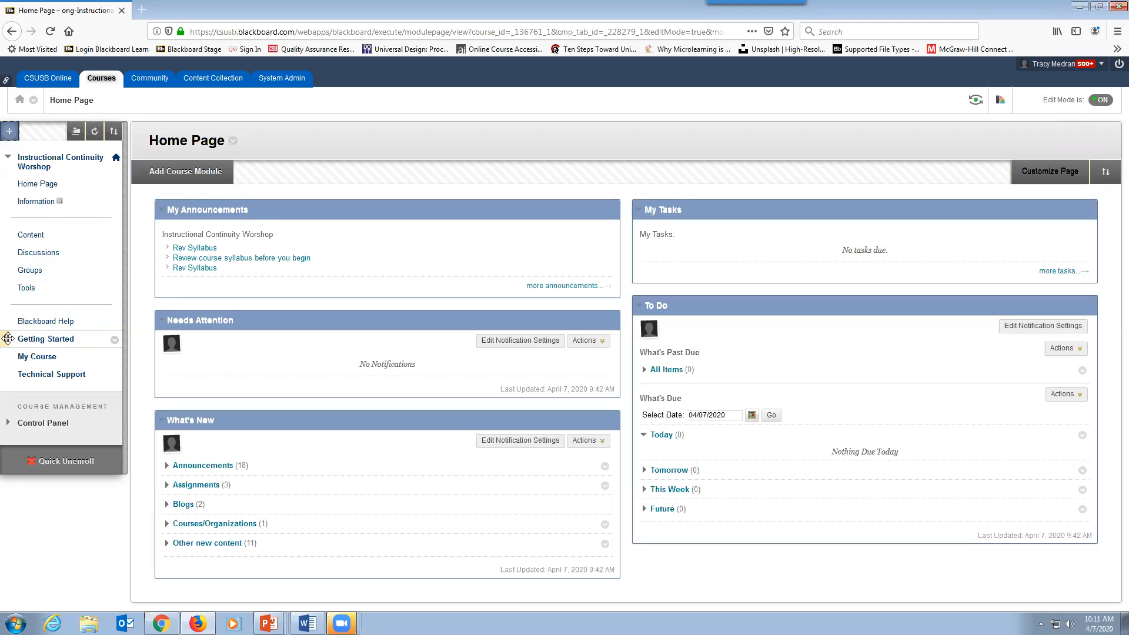
Reorder the subheaders so Getting Started sits above Home Page, My Course above Content, and Technical Support above Blackboard Help
left_click_drag(8, 339, 32, 180)
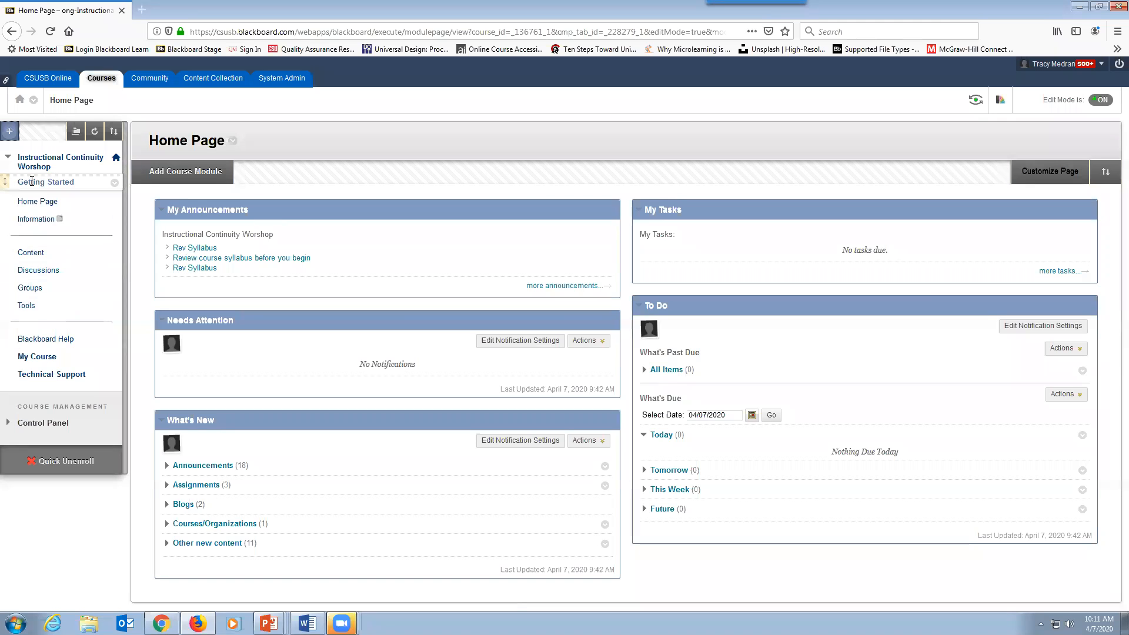
left_click_drag(31, 182, 32, 182)
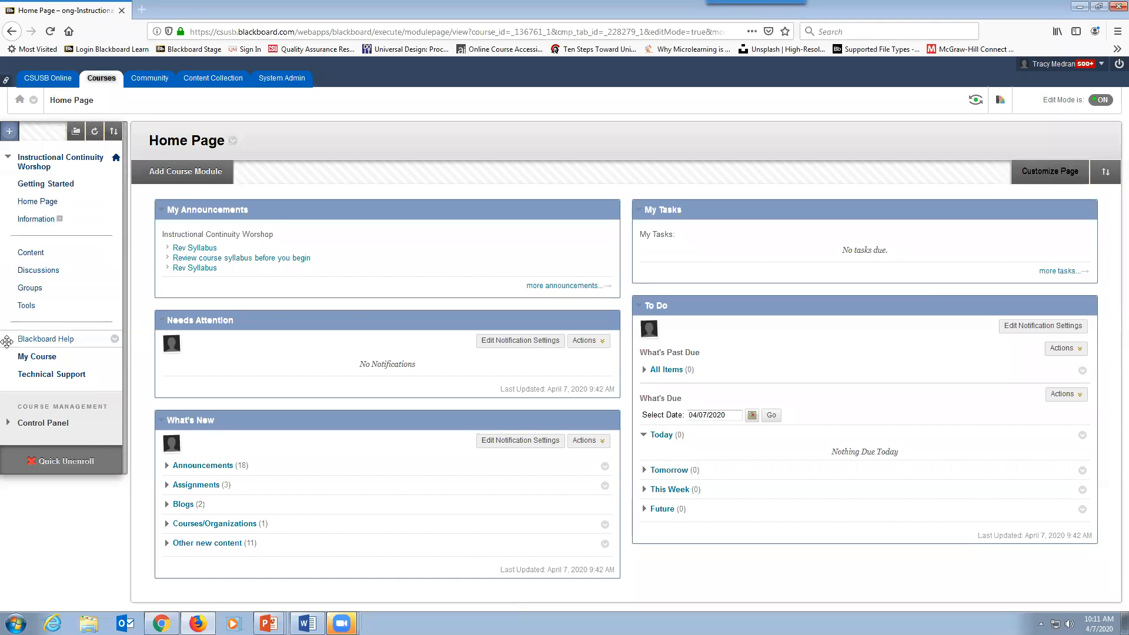
left_click_drag(6, 358, 19, 252)
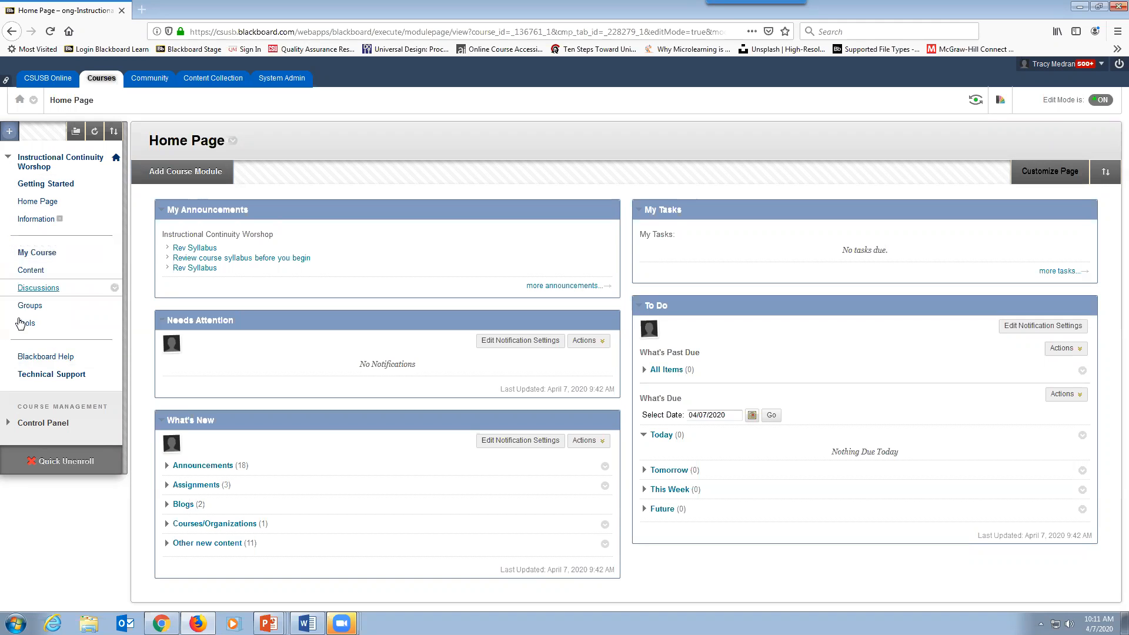
left_click_drag(7, 378, 11, 362)
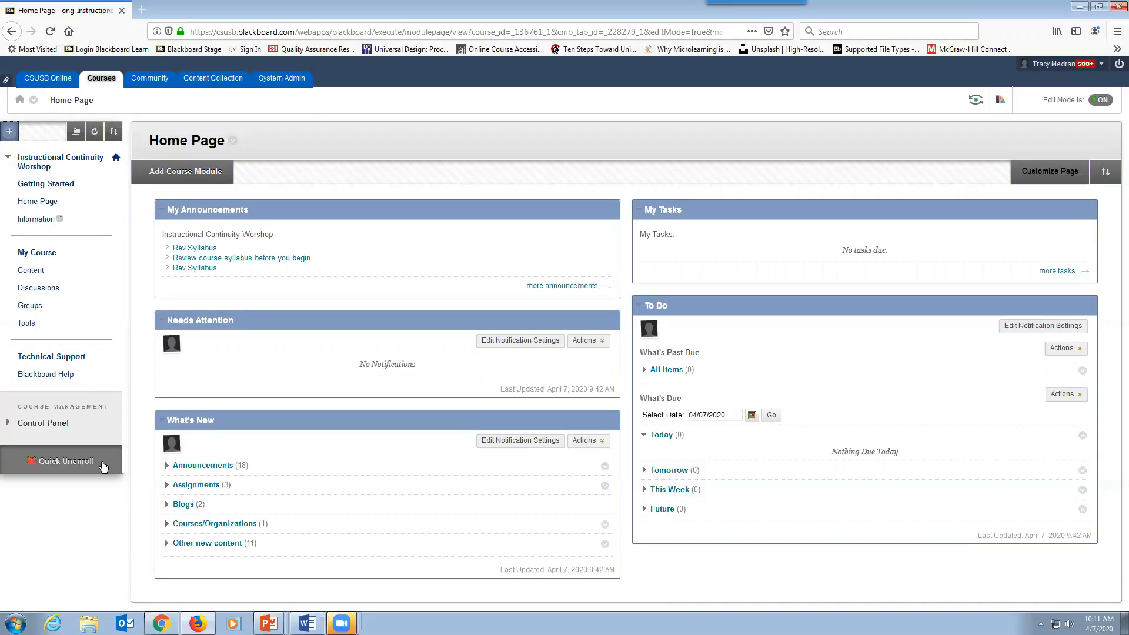
left_click_drag(113, 346, 102, 360)
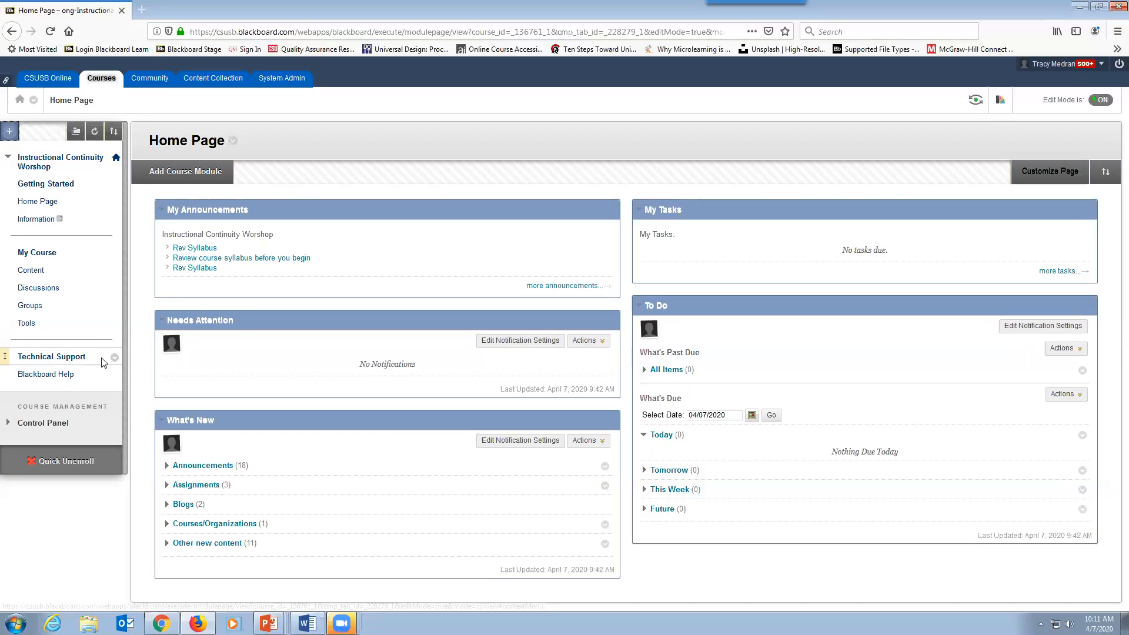
left_click(10, 131)
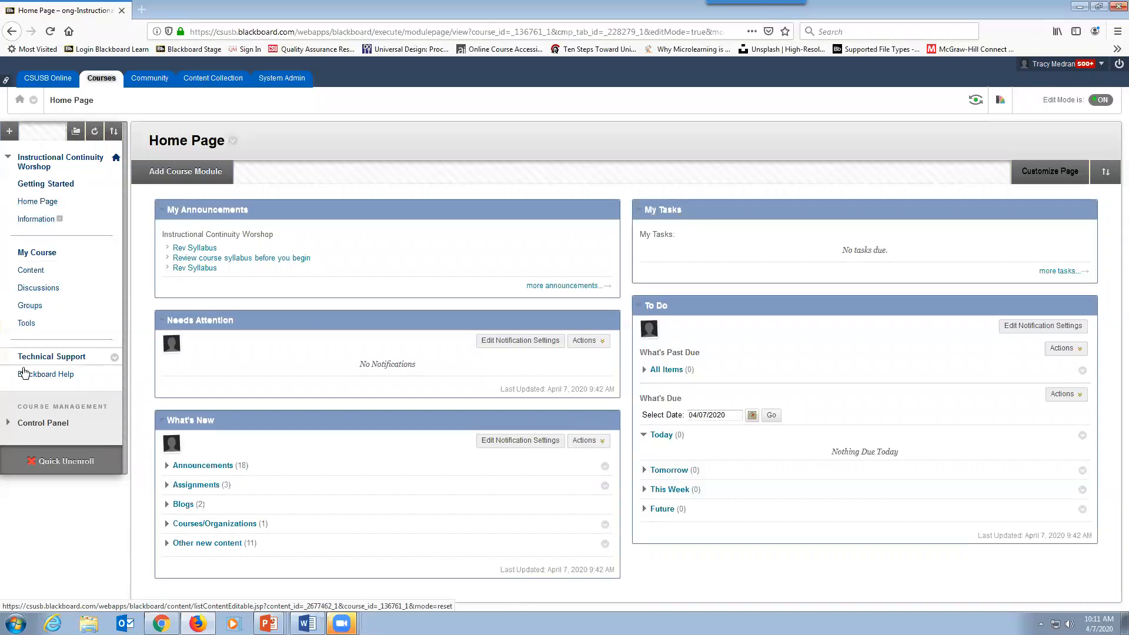
Delete the Home Page item from the course menu
left_click(37, 202)
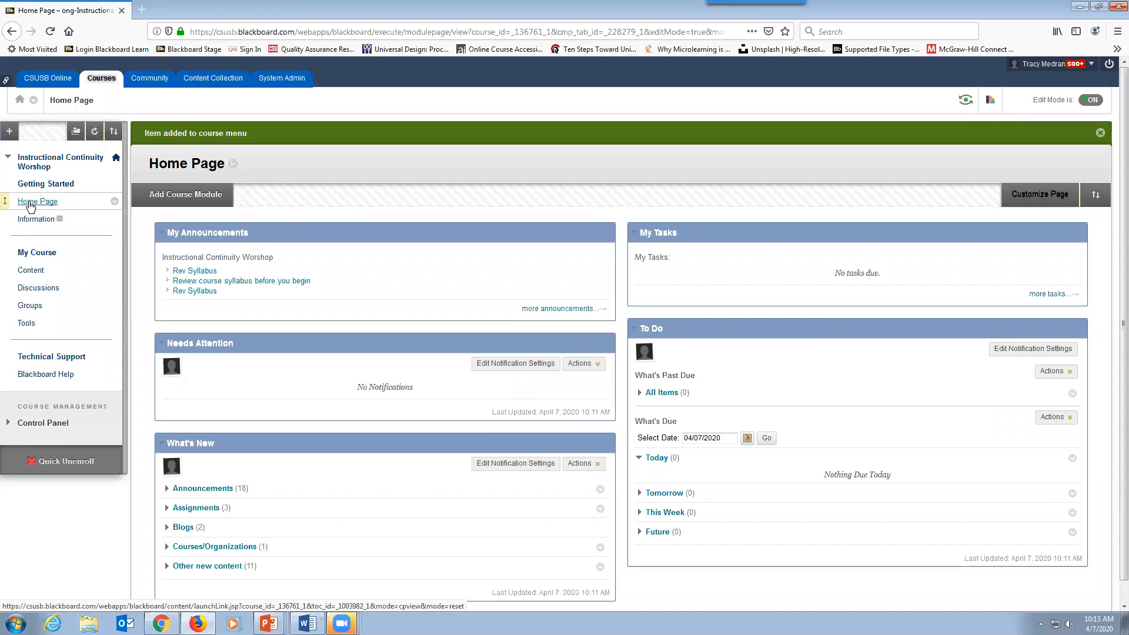
left_click(115, 202)
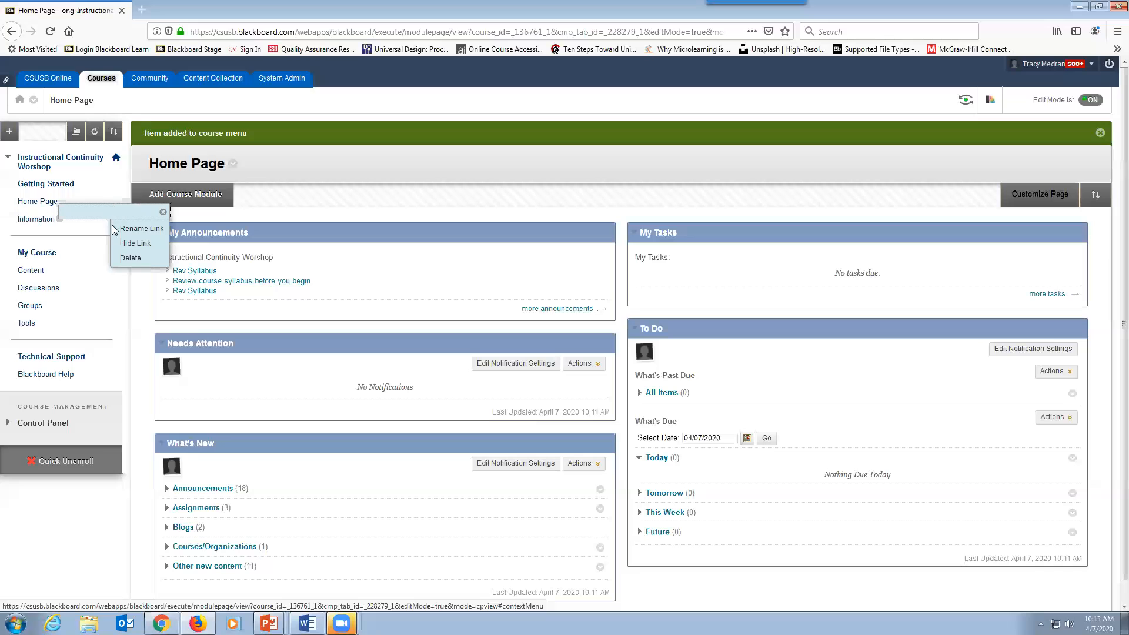
left_click(129, 259)
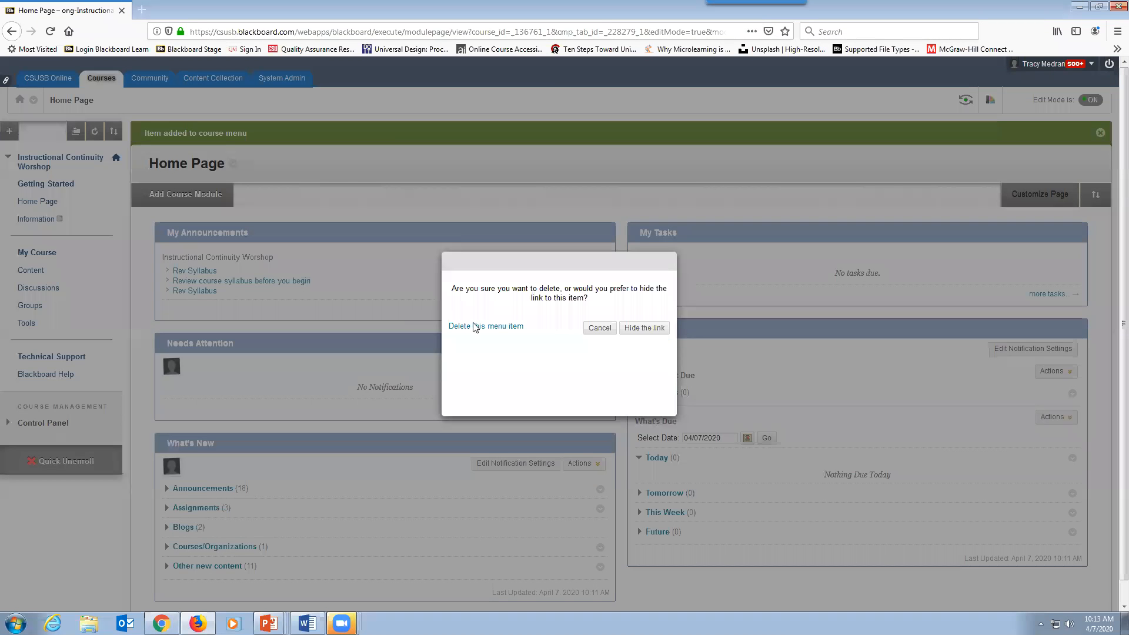
left_click(485, 328)
left_click(652, 319)
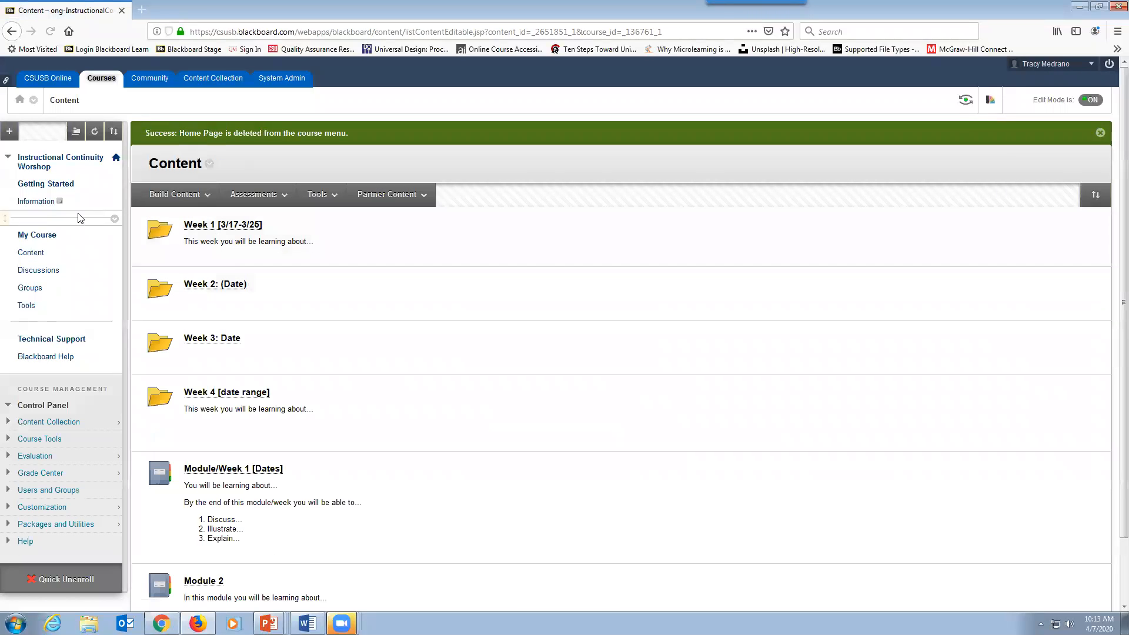
Rename the Information link in the course menu as "Syllabus & Textbook Info"
left_click(36, 202)
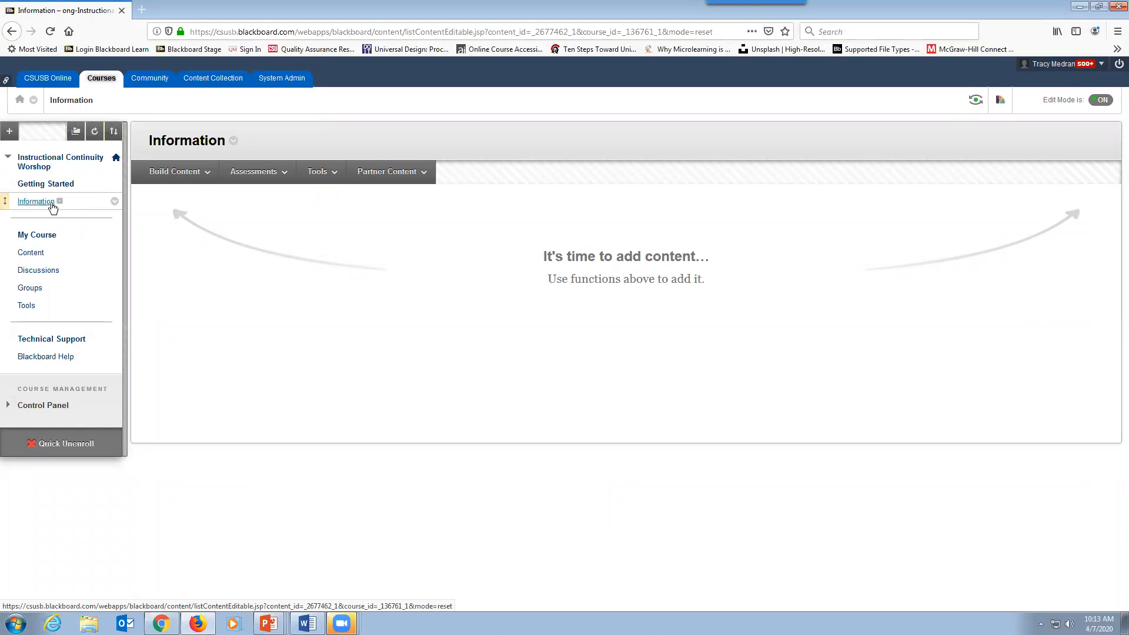
left_click(115, 202)
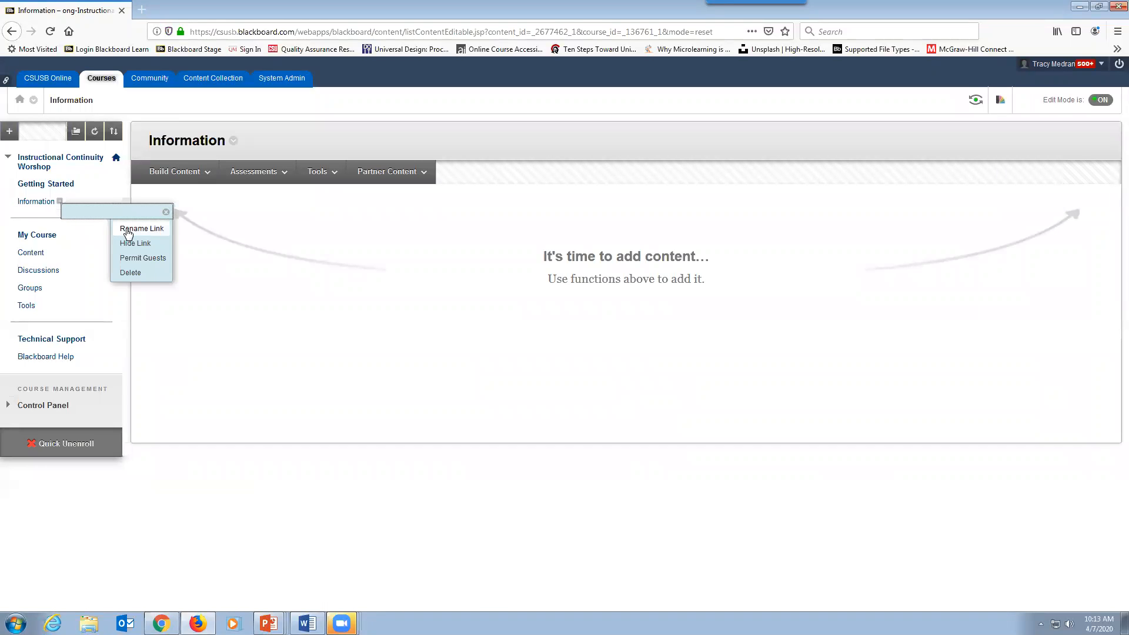
left_click(128, 231)
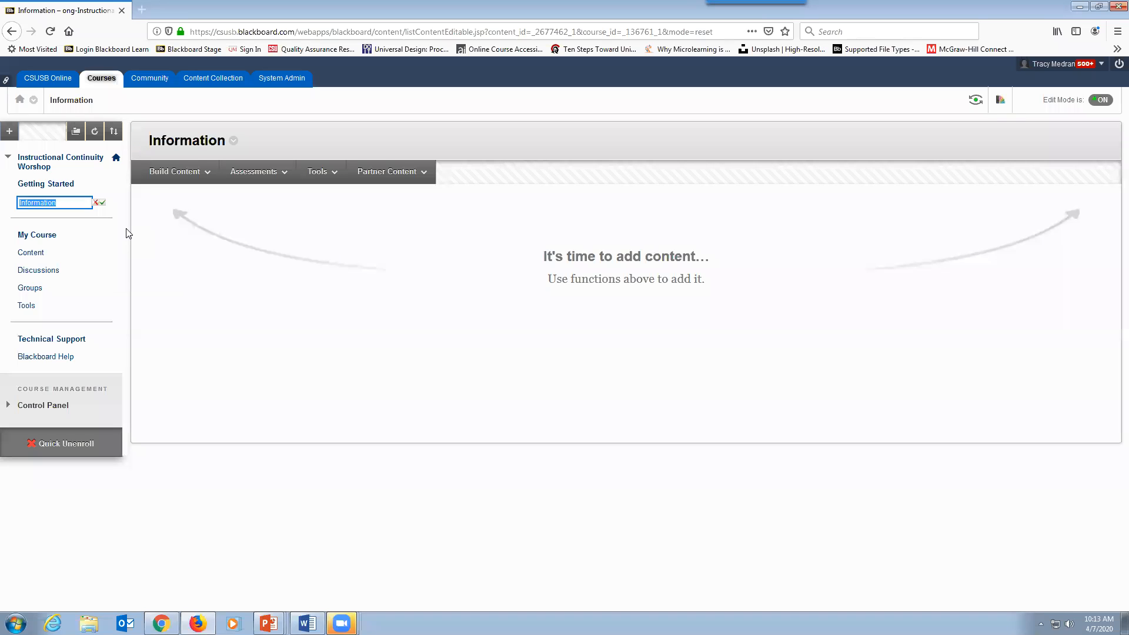
type("Syllabus and")
key("BackSpace")
key("BackSpace")
type("& Textbook IU")
key("BackSpace")
type("nfo")
left_click(102, 204)
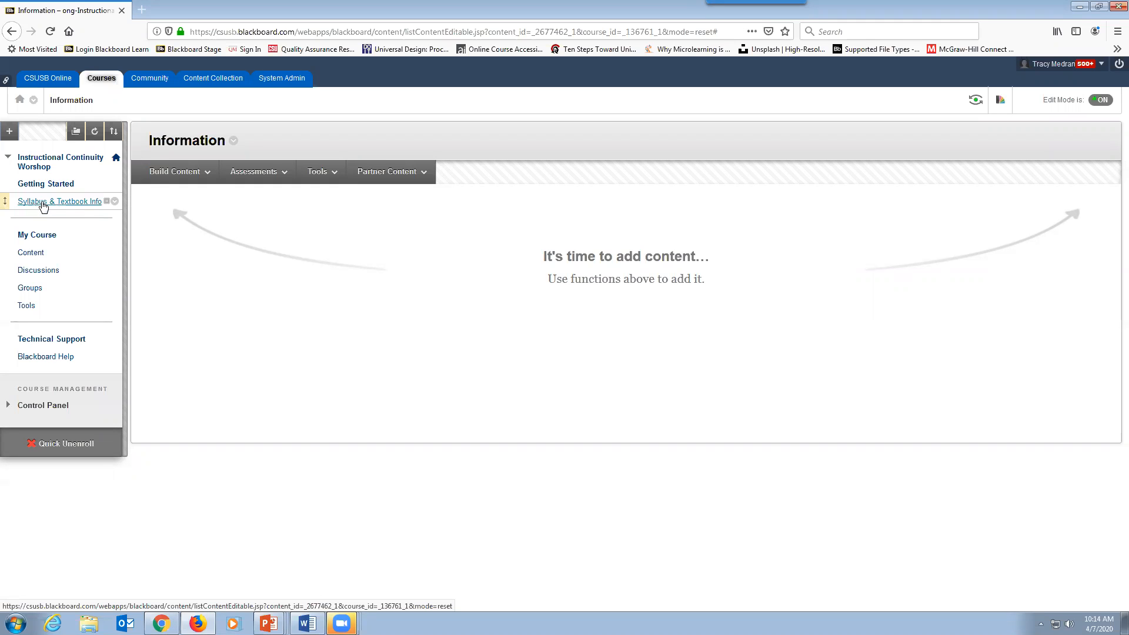
Add a content area named "Welcome - Start Here" to the course menu and make it available to users
left_click(10, 131)
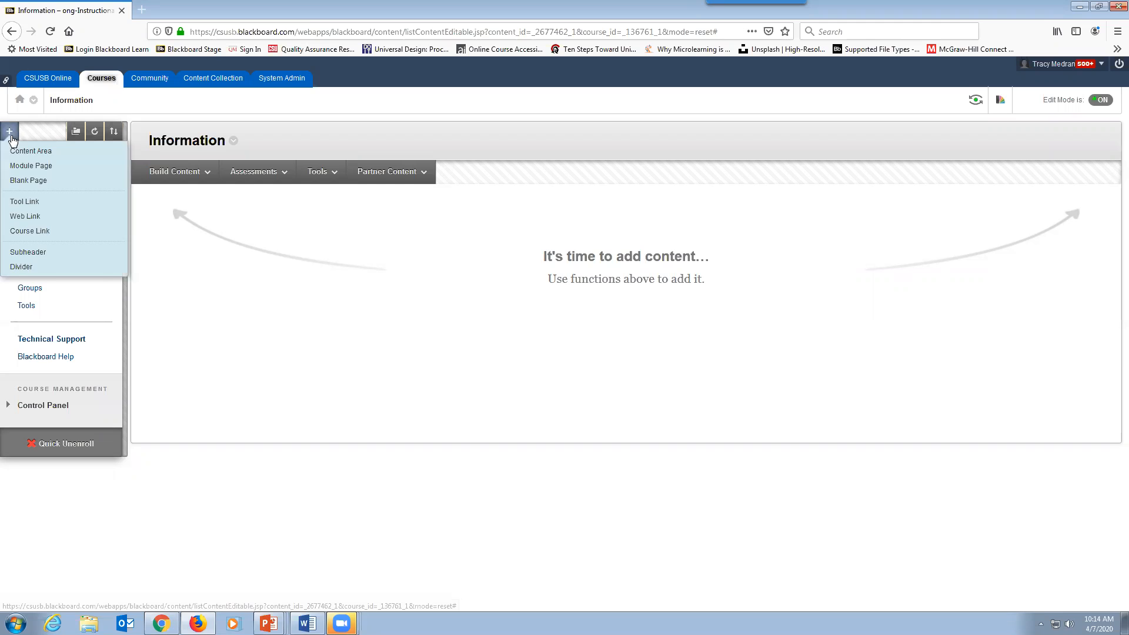
left_click(154, 230)
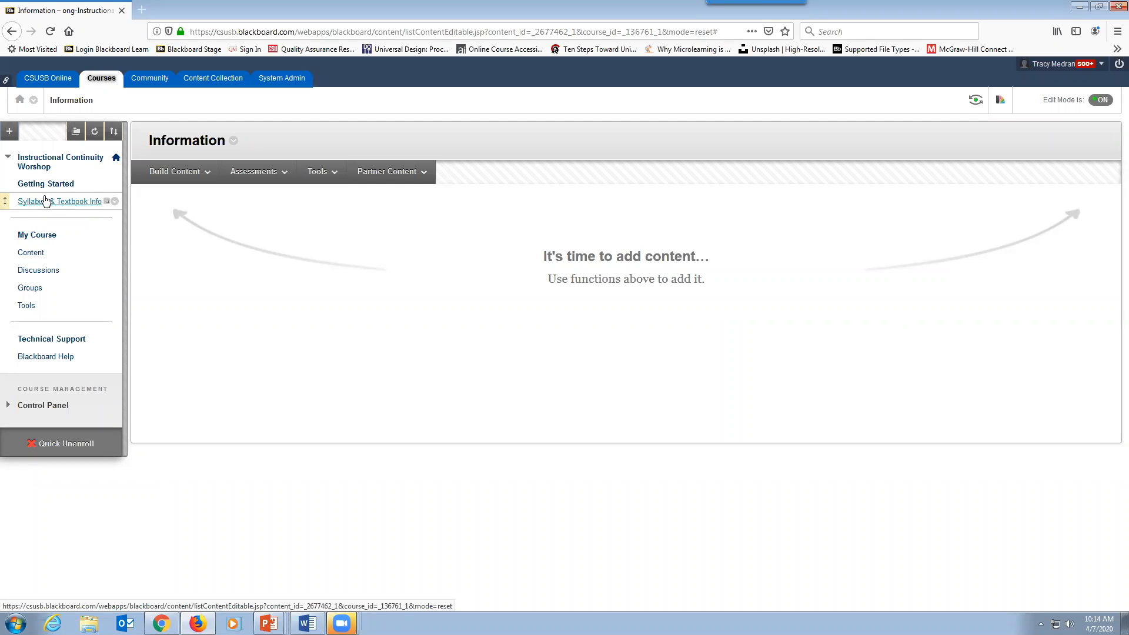
left_click(10, 133)
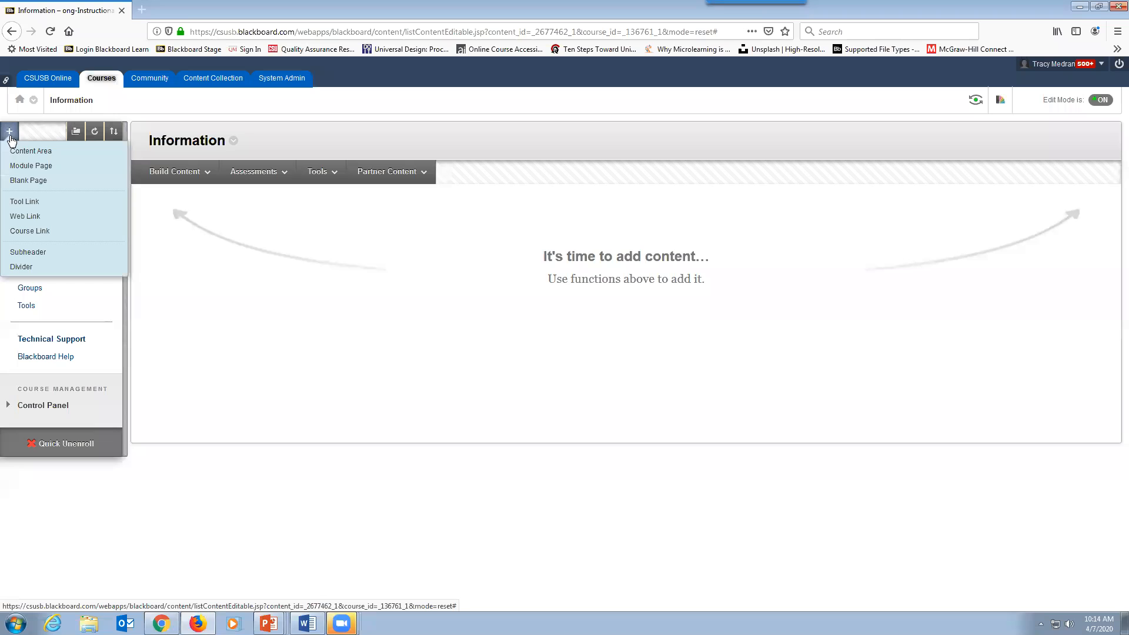
left_click(40, 152)
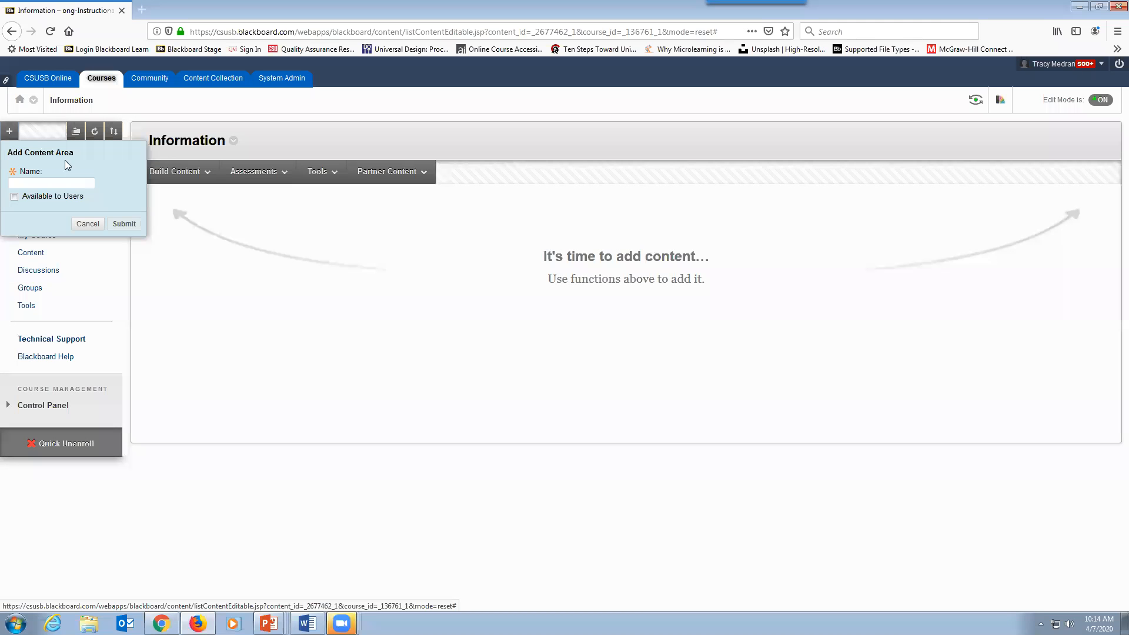
type("We")
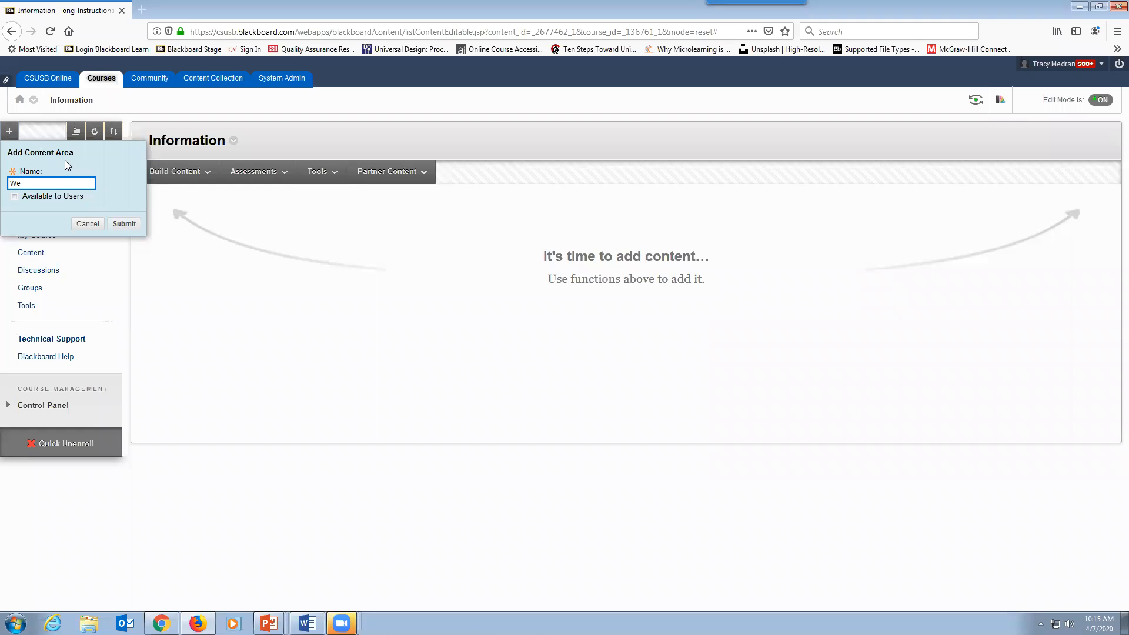
type("lcome - Start Here")
left_click(14, 197)
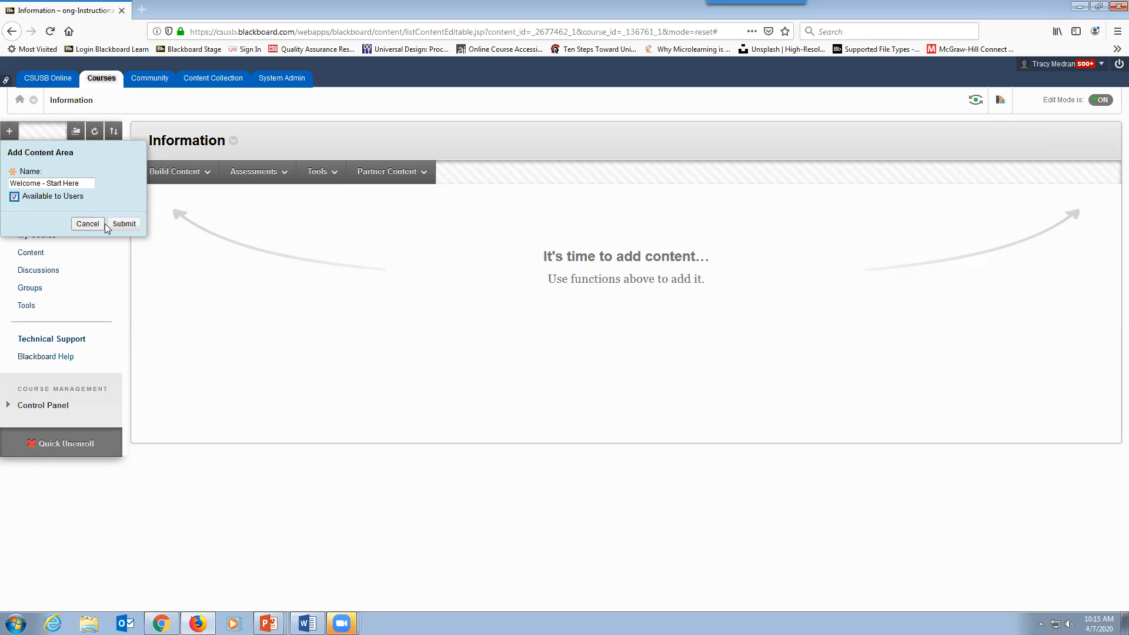
left_click(123, 224)
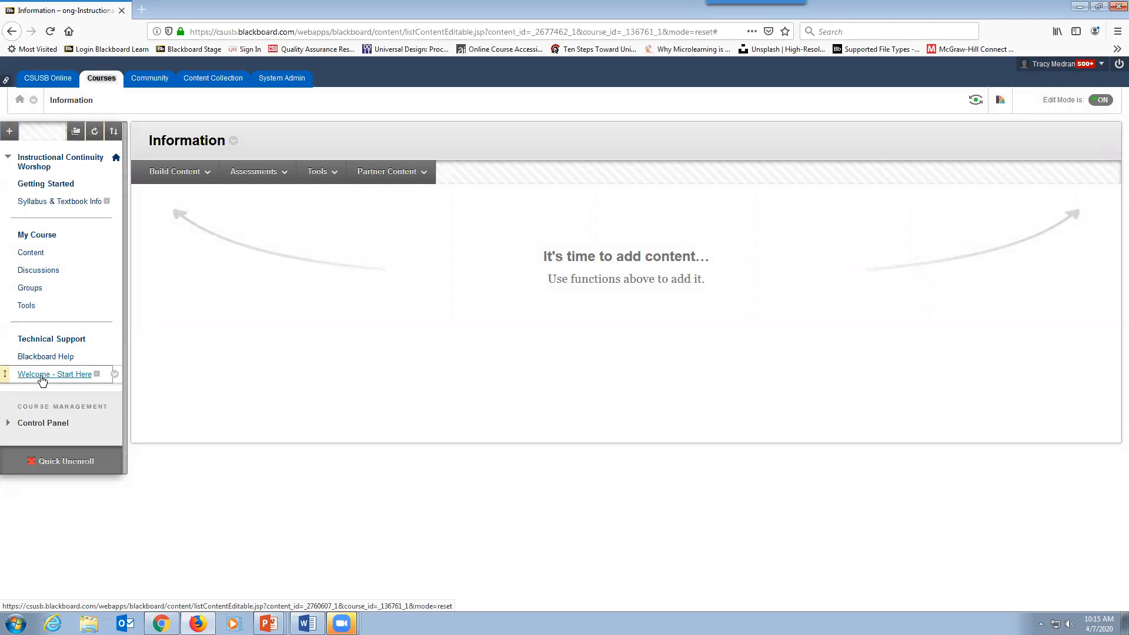
Add a content area named "Meet/Contact Your Instructor" to the course menu, available to users
left_click(10, 133)
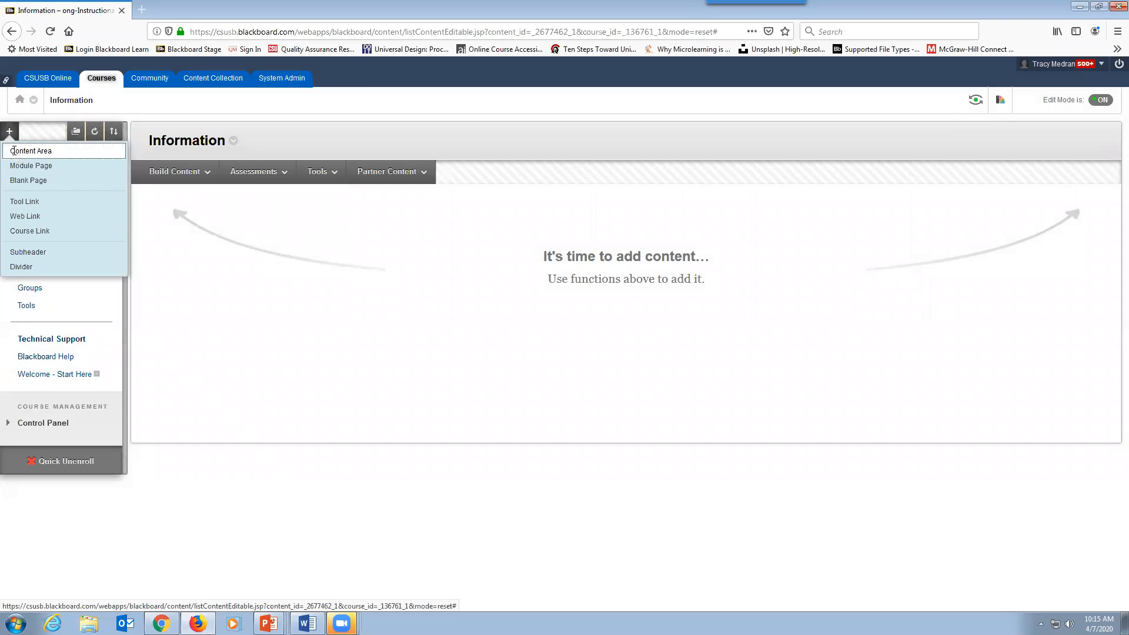
left_click(16, 153)
type("Meet")
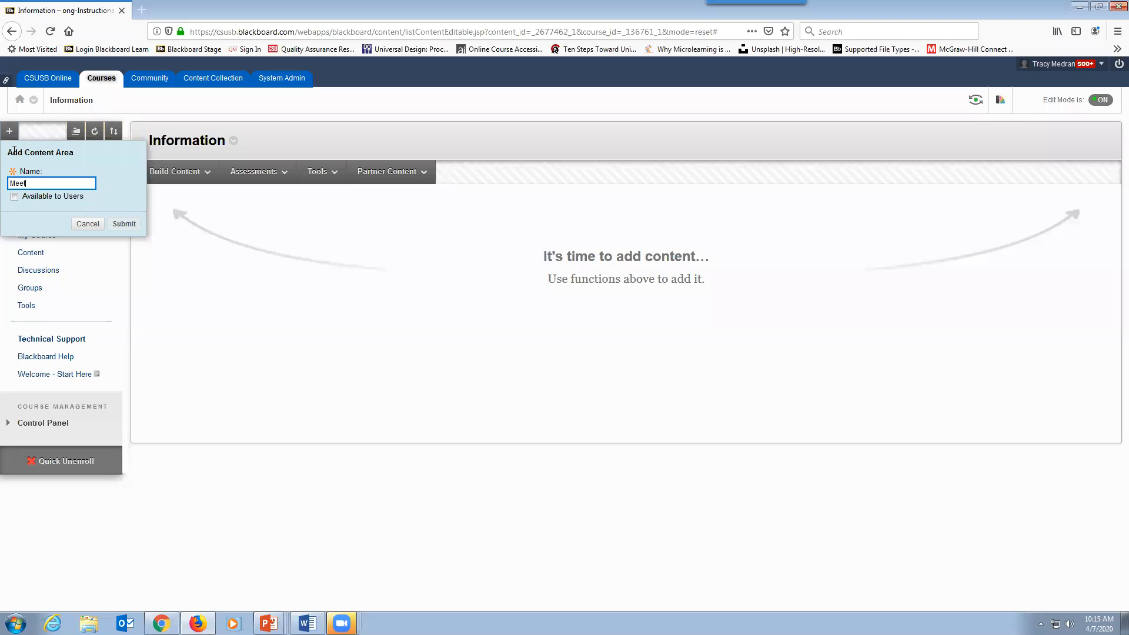
type("/Contact Your Instructor")
left_click(14, 198)
left_click(122, 224)
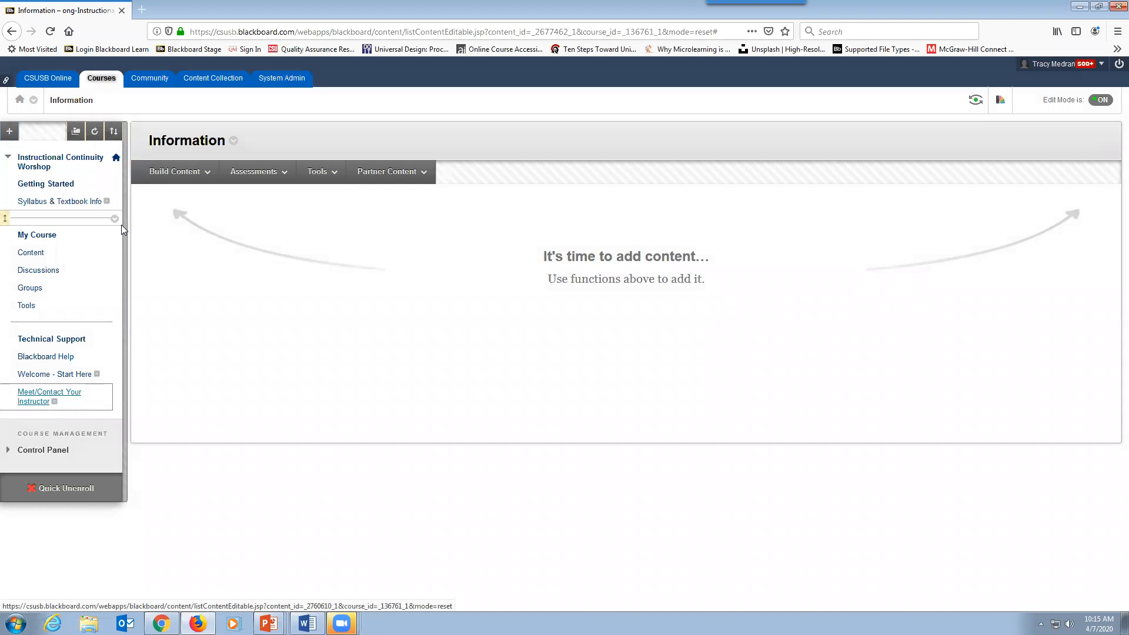
Add a content area named "University Policies & Student Resources" to the course menu, available to users
left_click(9, 130)
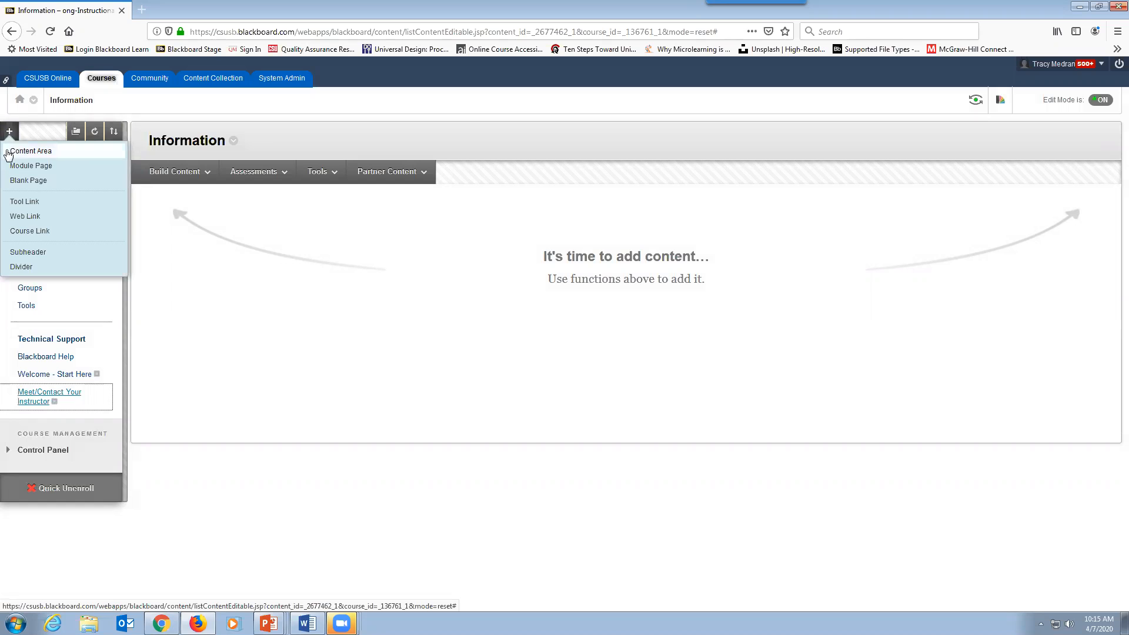
left_click(9, 153)
type("Un")
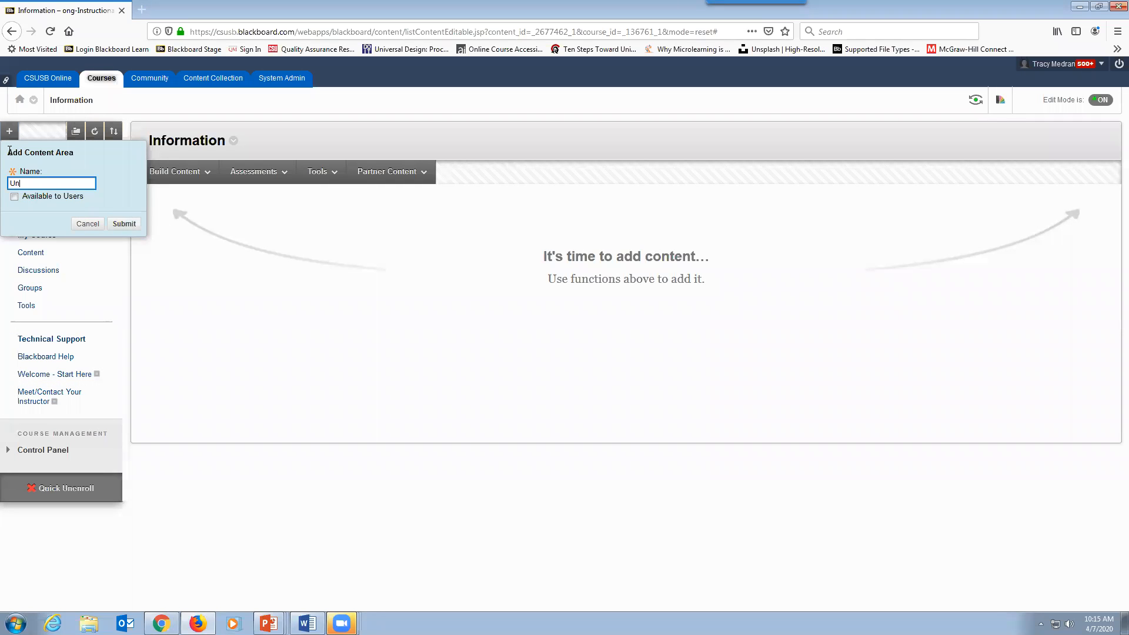
type("iversity P")
type("olicies")
type(" &")
type(" Student Resour")
type("ces")
left_click(14, 197)
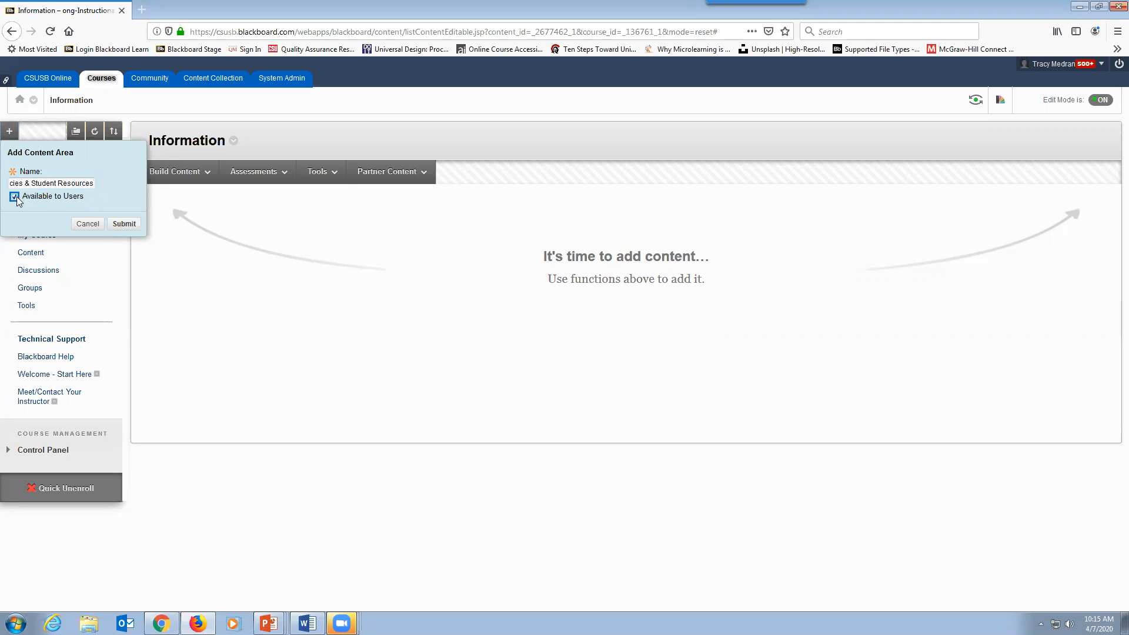
left_click(135, 225)
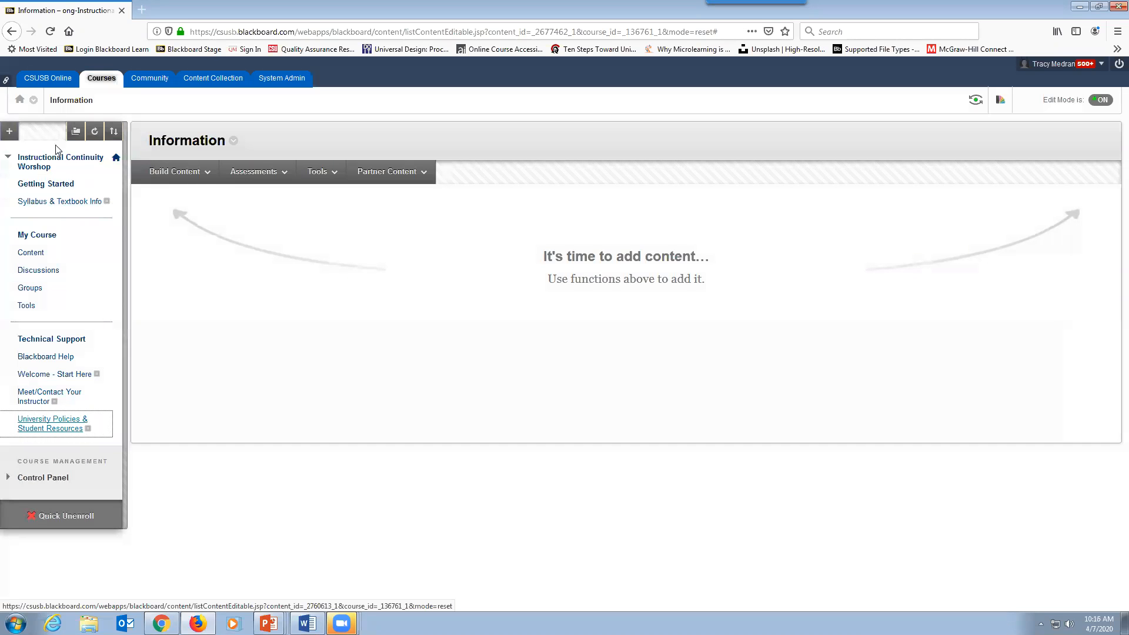
Add a content area named "Accessibility & Privacy Statements" to the course menu, available to users
left_click(10, 132)
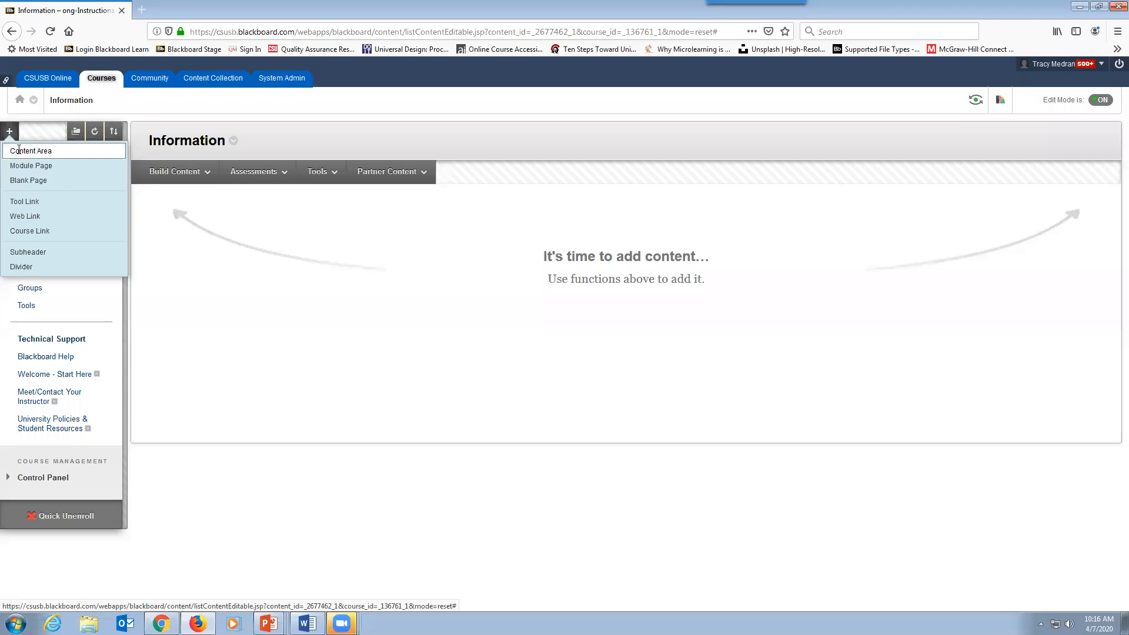
left_click(20, 152)
type("Accessibility & Pr")
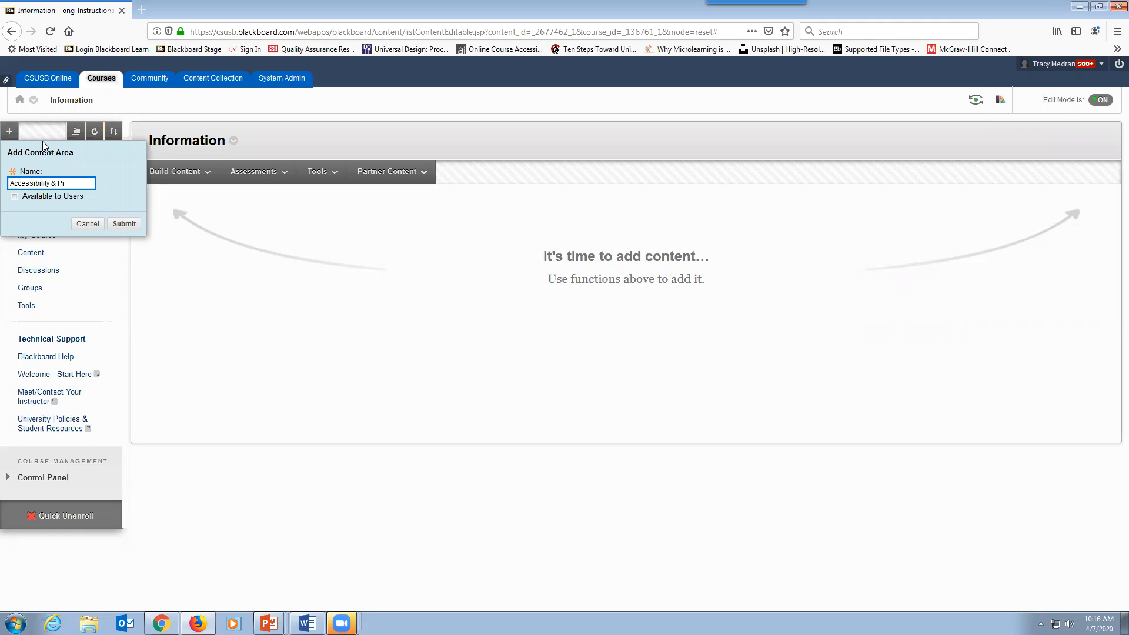
type("ivacy Statements")
left_click(15, 198)
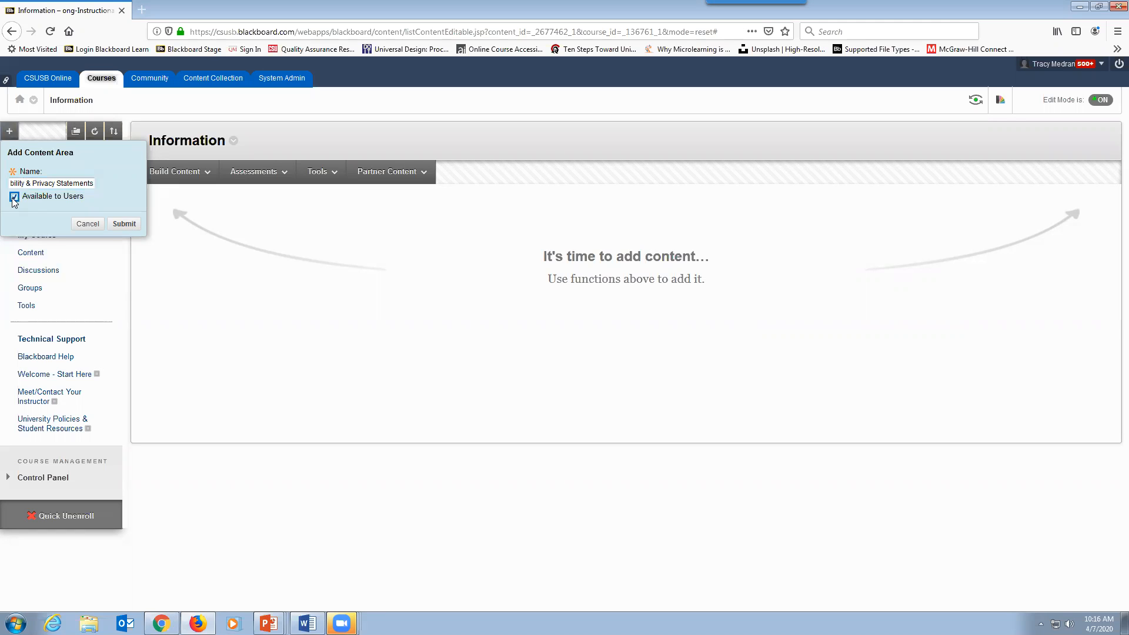
left_click(124, 223)
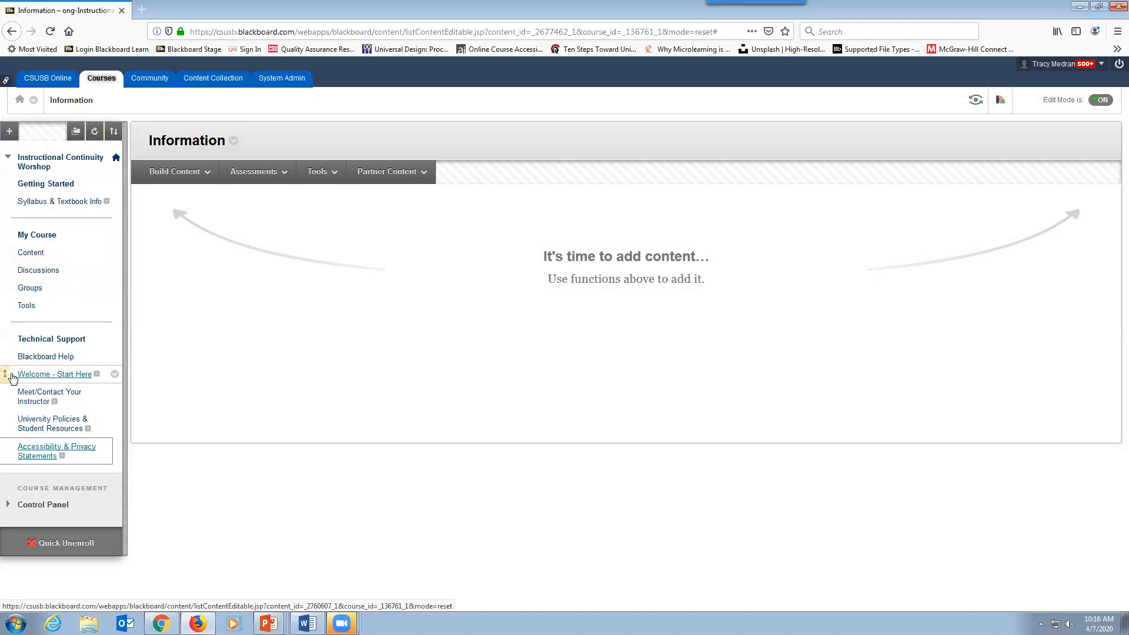
Move the four new content areas under Getting Started, with Welcome - Start Here above Syllabus & Textbook Info and the others below it in order
left_click_drag(7, 374, 22, 206)
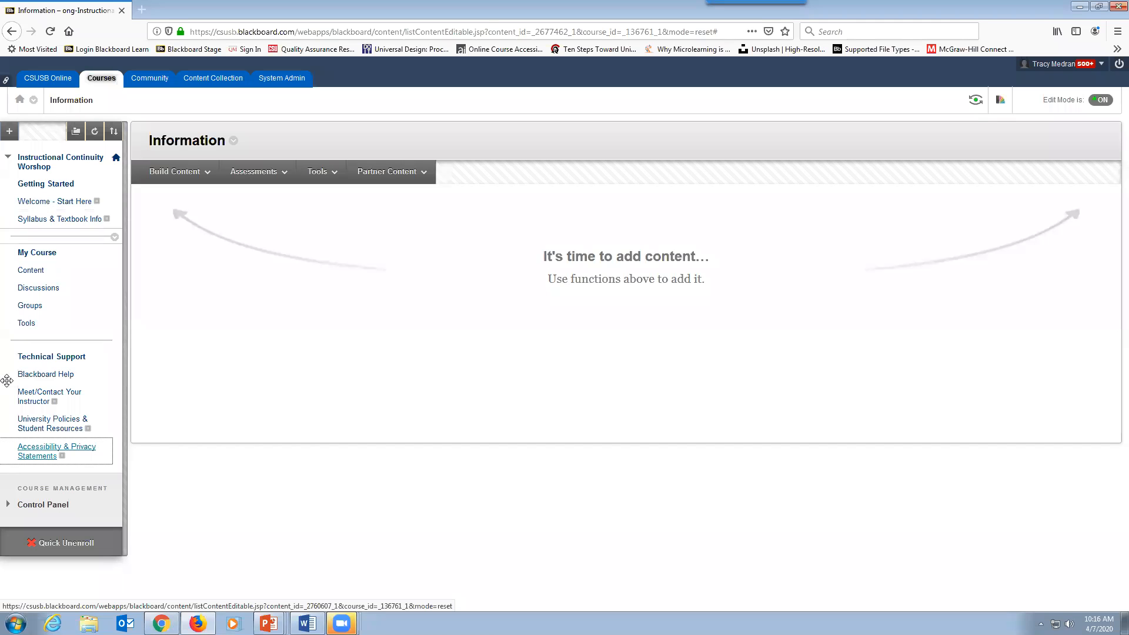
left_click_drag(5, 395, 14, 257)
left_click_drag(12, 422, 26, 263)
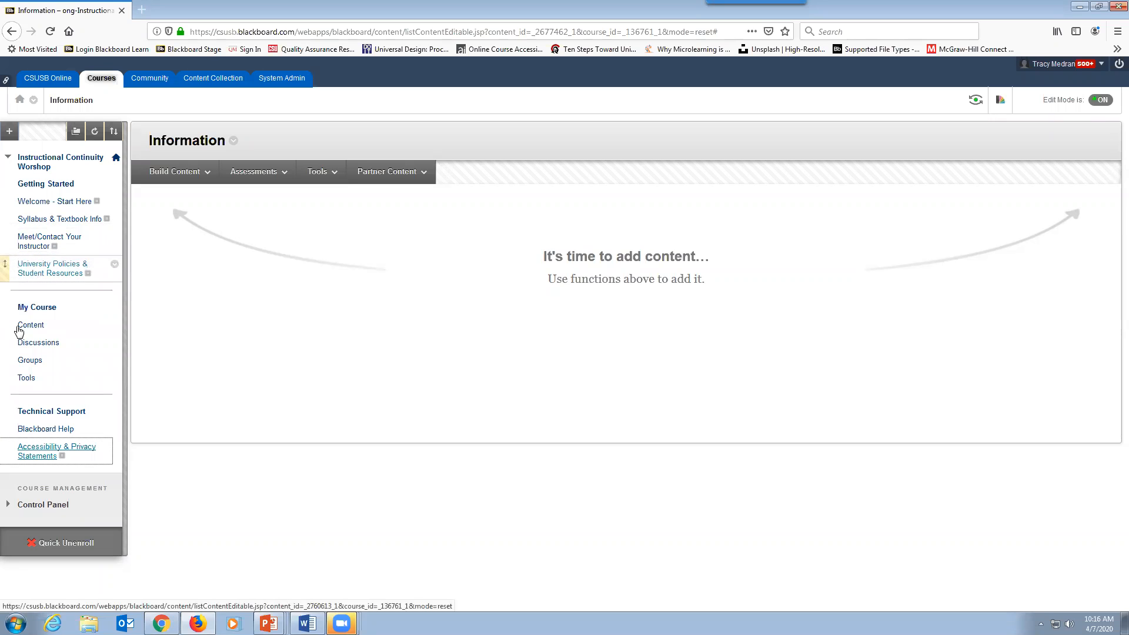
left_click_drag(7, 449, 36, 309)
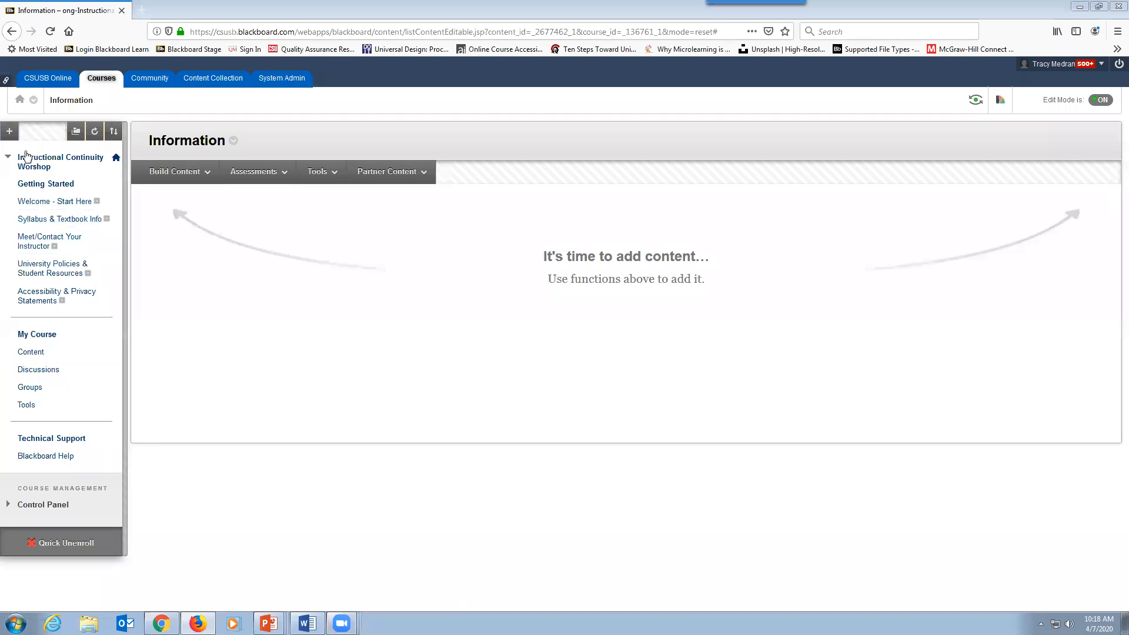
Add a tool link named "Announcements" of type Announcements to the course menu, available to users
left_click(9, 134)
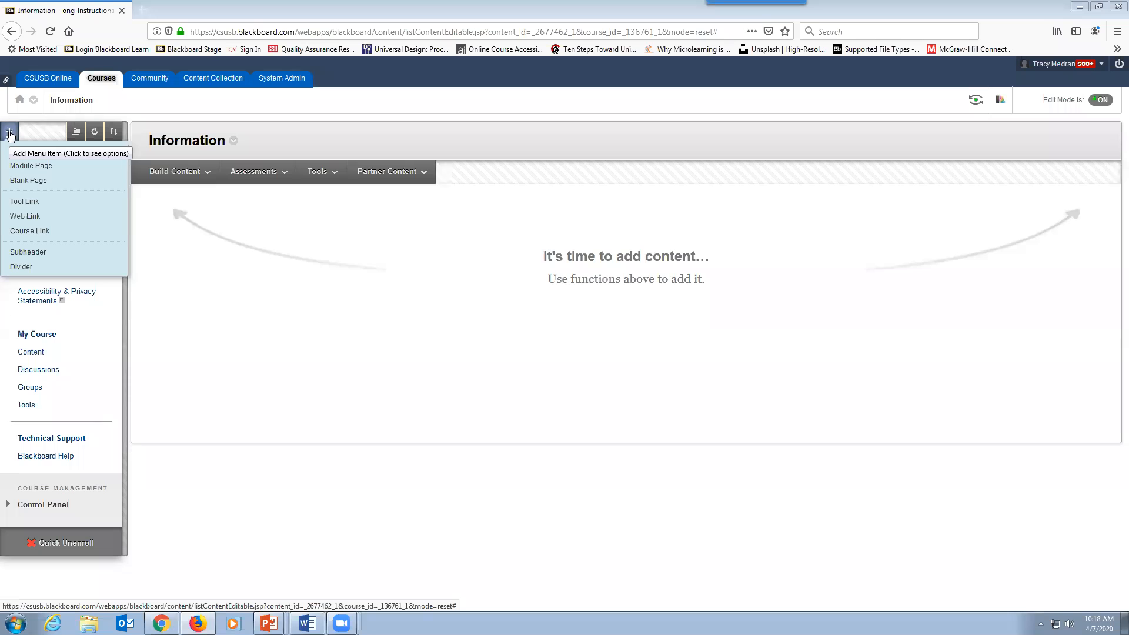
left_click(20, 204)
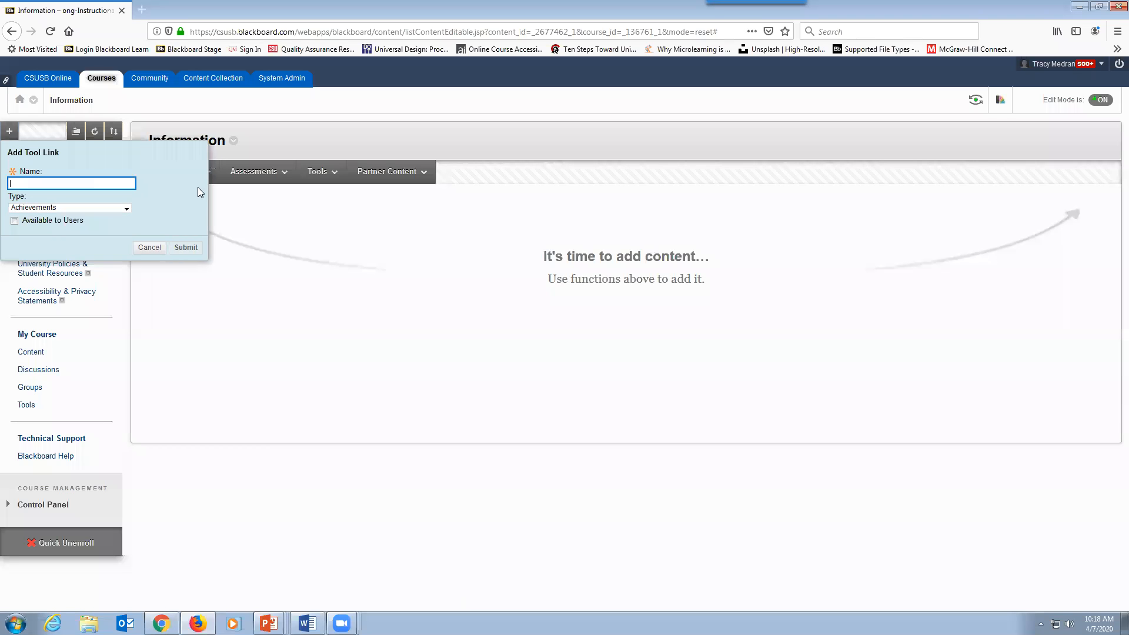
type("Announcements")
left_click(126, 209)
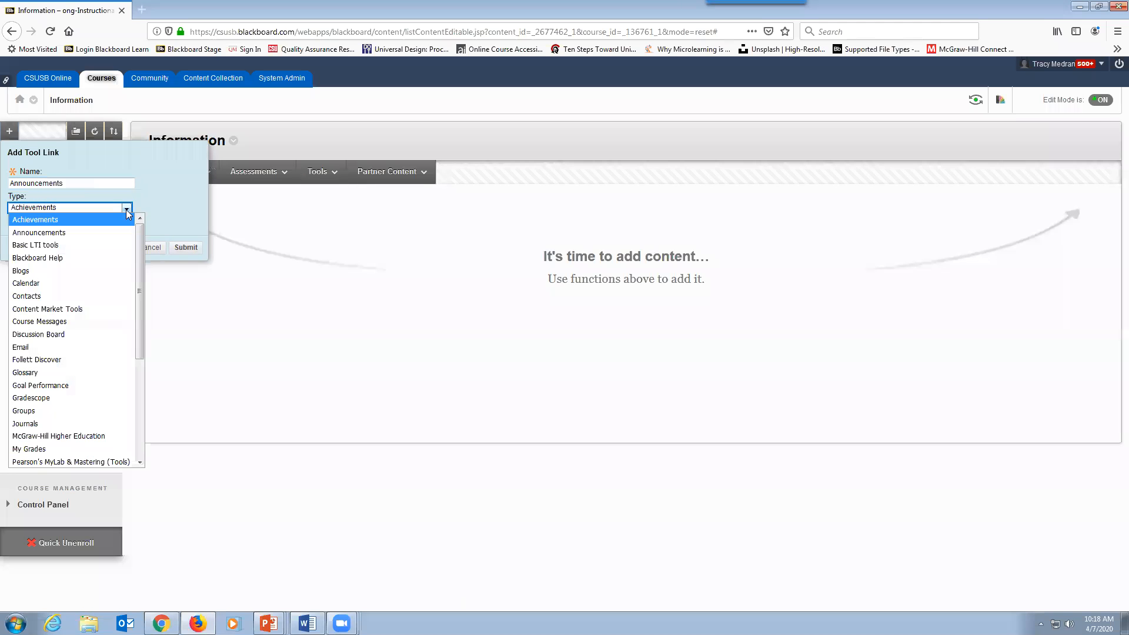
left_click(54, 233)
left_click(15, 222)
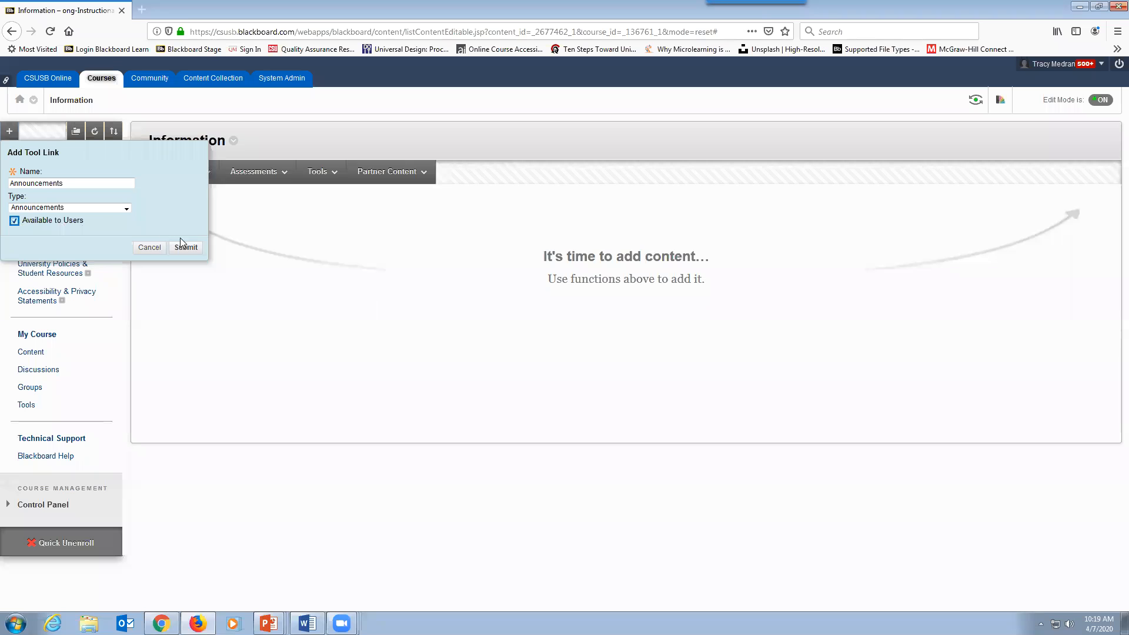
left_click(186, 247)
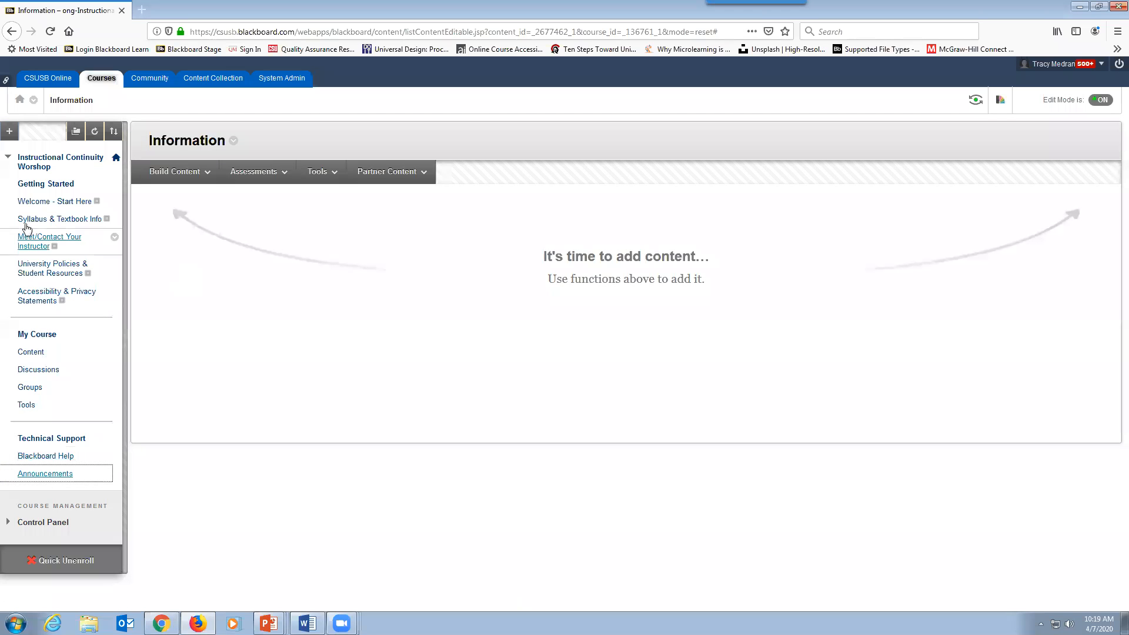
Add a tool link named "My Grades" of type My Grades to the course menu, available to users
left_click(9, 133)
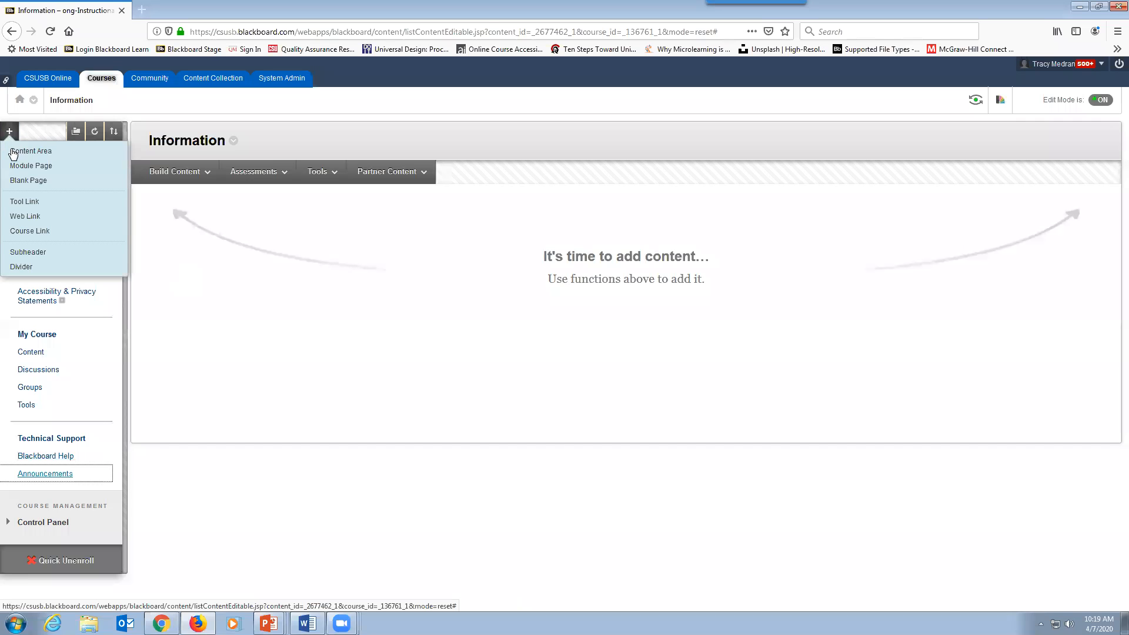
left_click(24, 203)
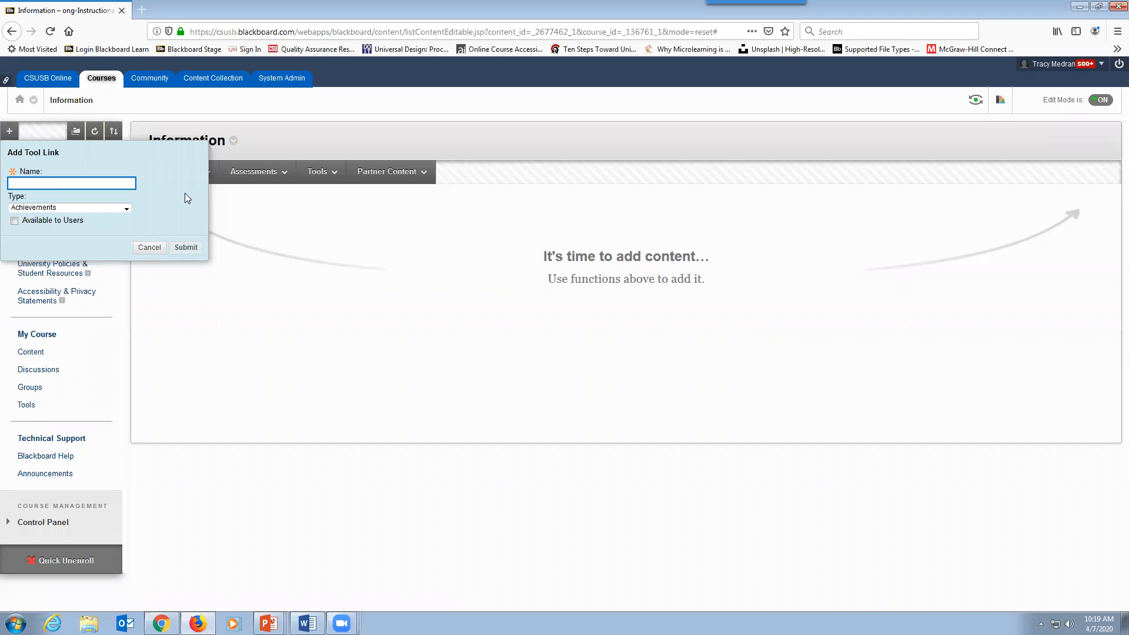
type("My Grades")
left_click(128, 207)
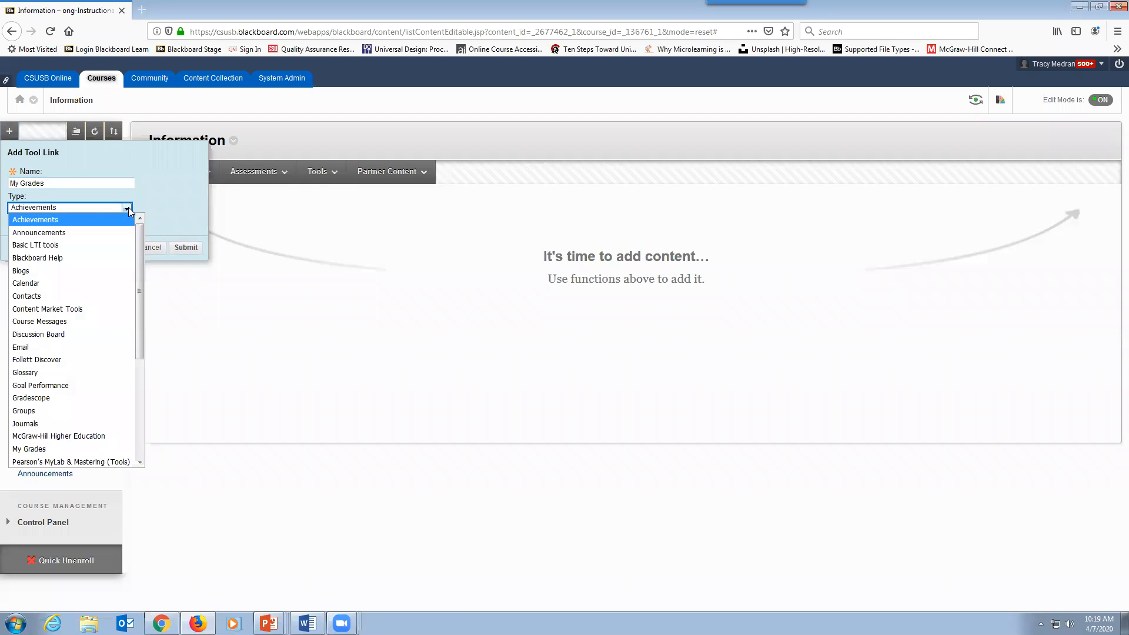
scroll(104, 385, "down", 2)
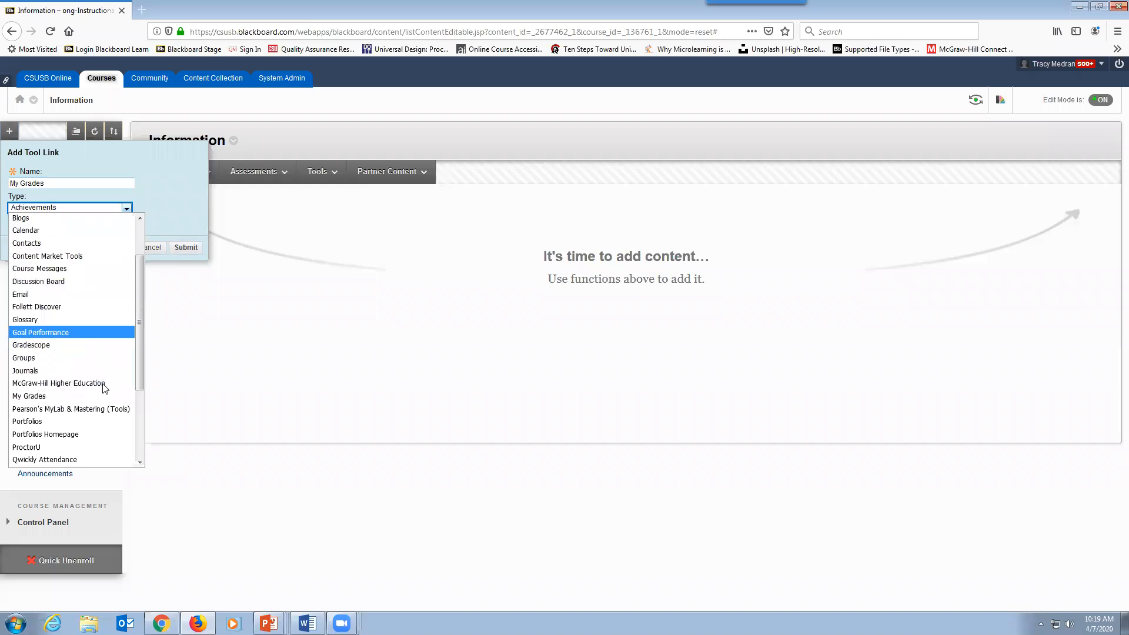
left_click(33, 397)
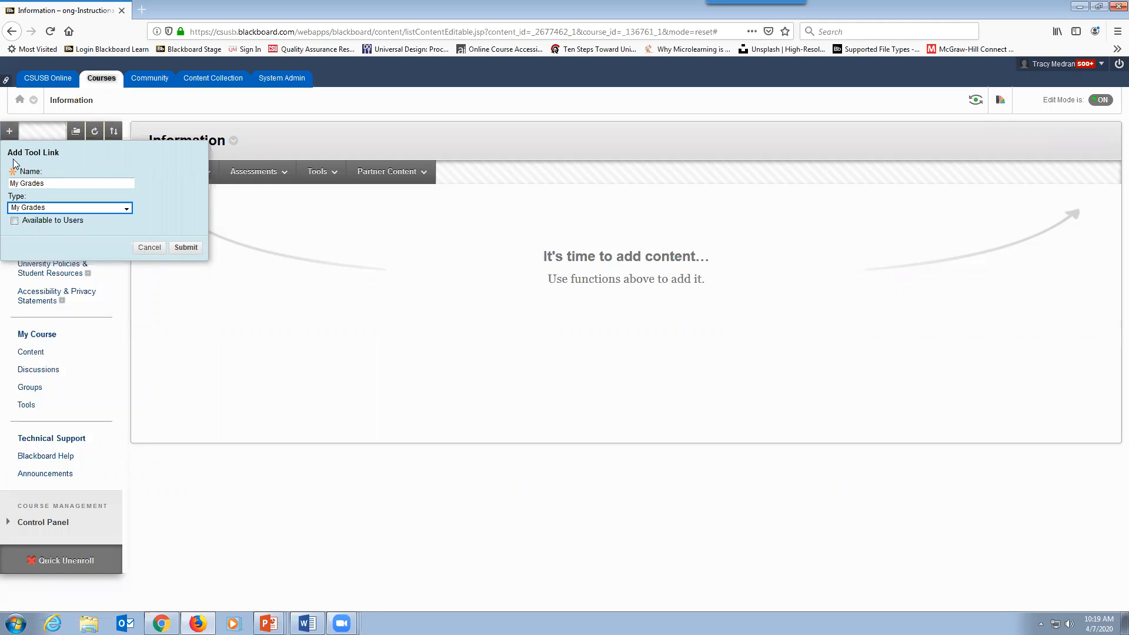
left_click(127, 210)
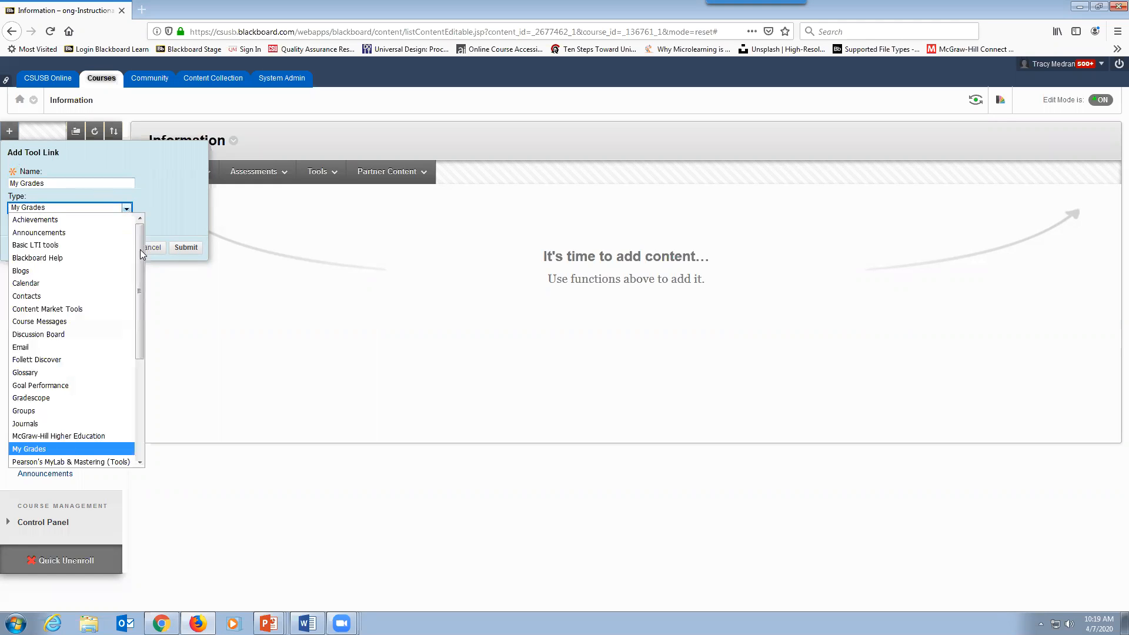
left_click_drag(138, 283, 139, 373)
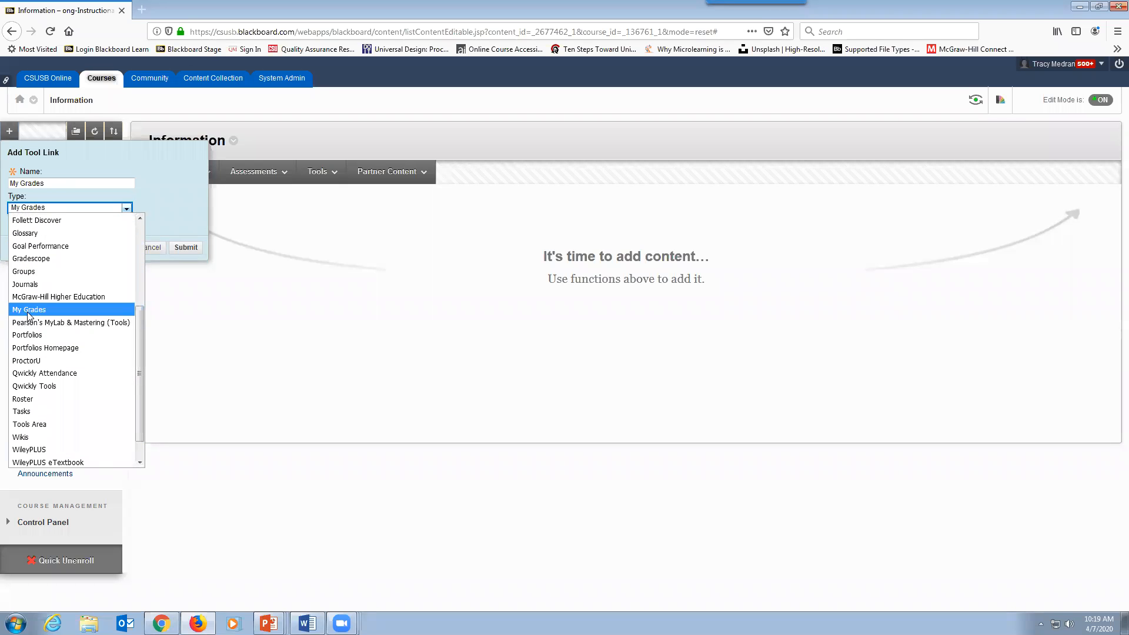
left_click(65, 309)
left_click(14, 222)
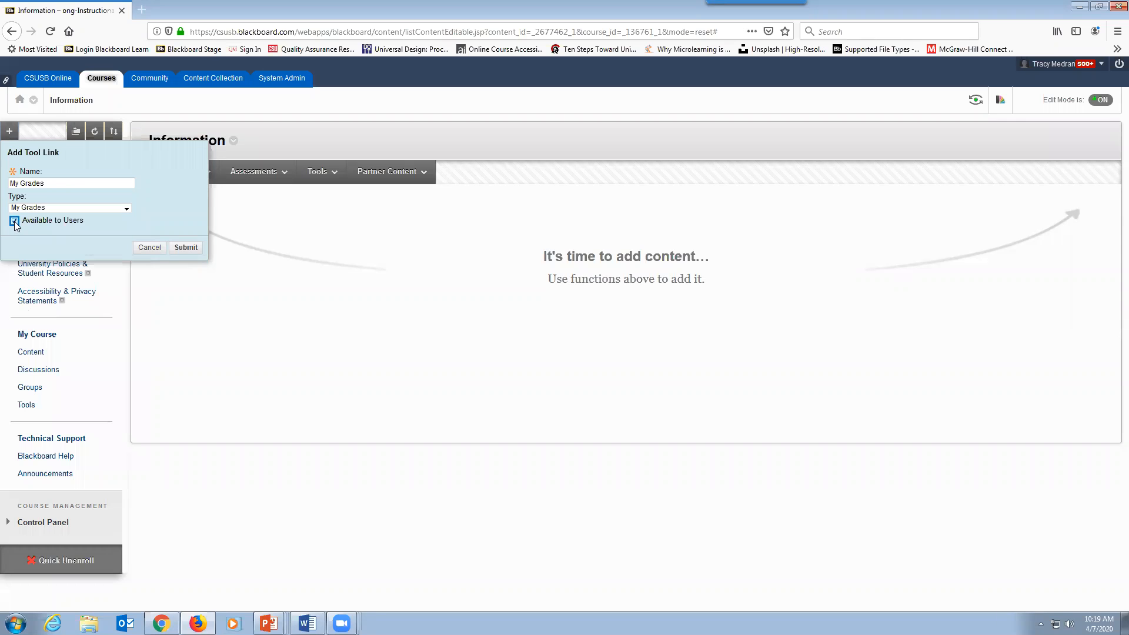
left_click(186, 248)
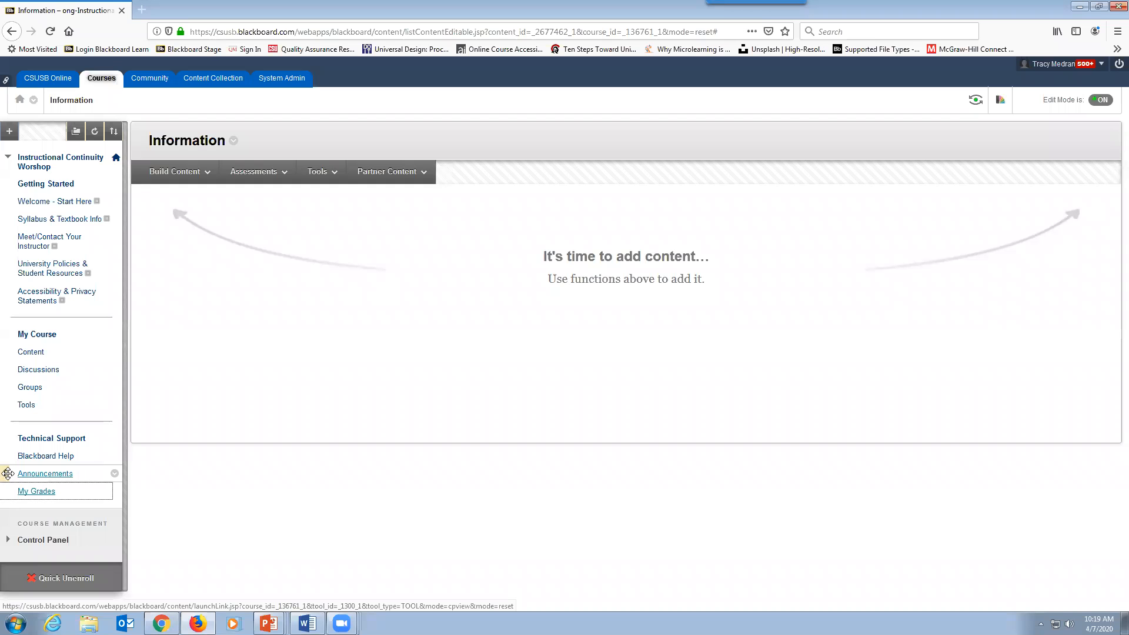
Move the Announcements link directly under the My Course subheader and the My Grades link between Groups and Tools
left_click_drag(8, 474, 7, 347)
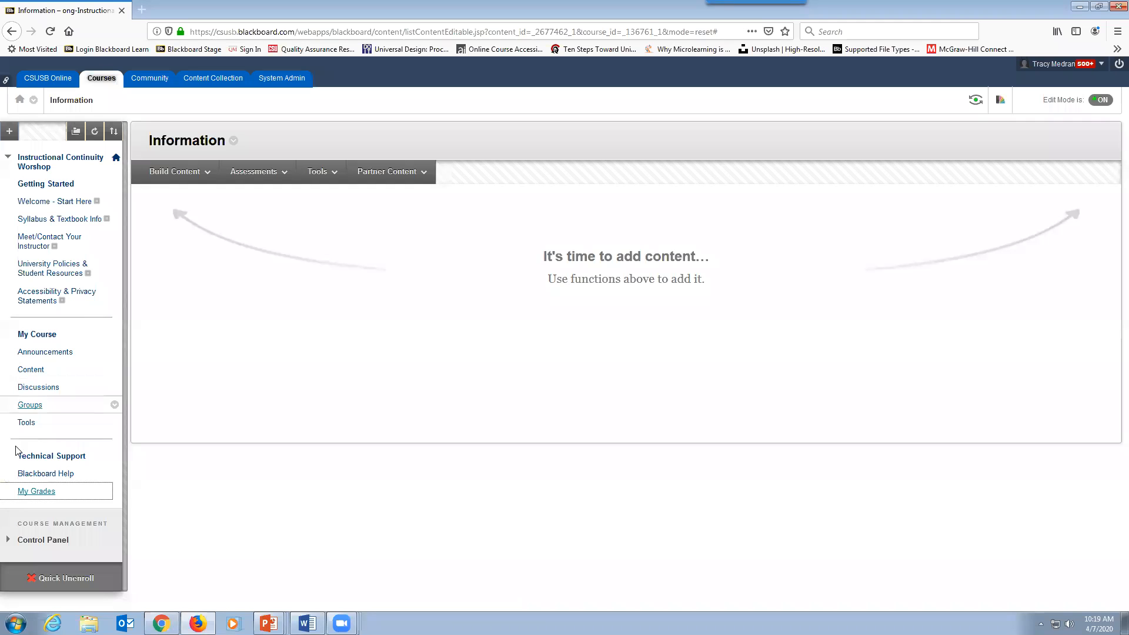
left_click_drag(7, 492, 8, 421)
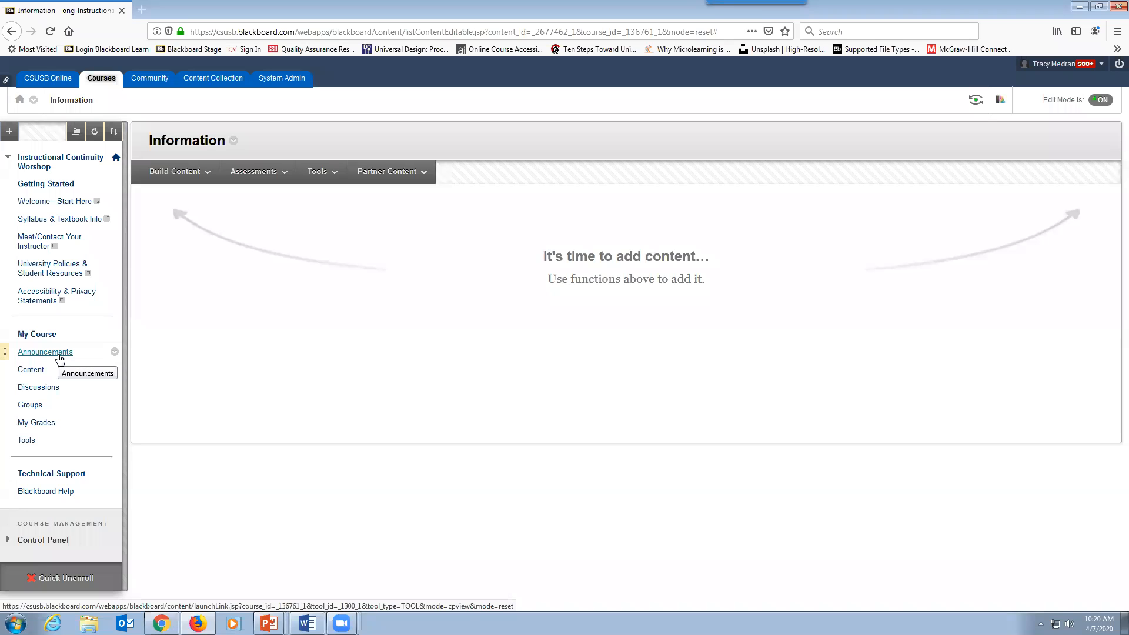
Open the My Grades page and the Tools page from the course menu to review what they contain
left_click(45, 426)
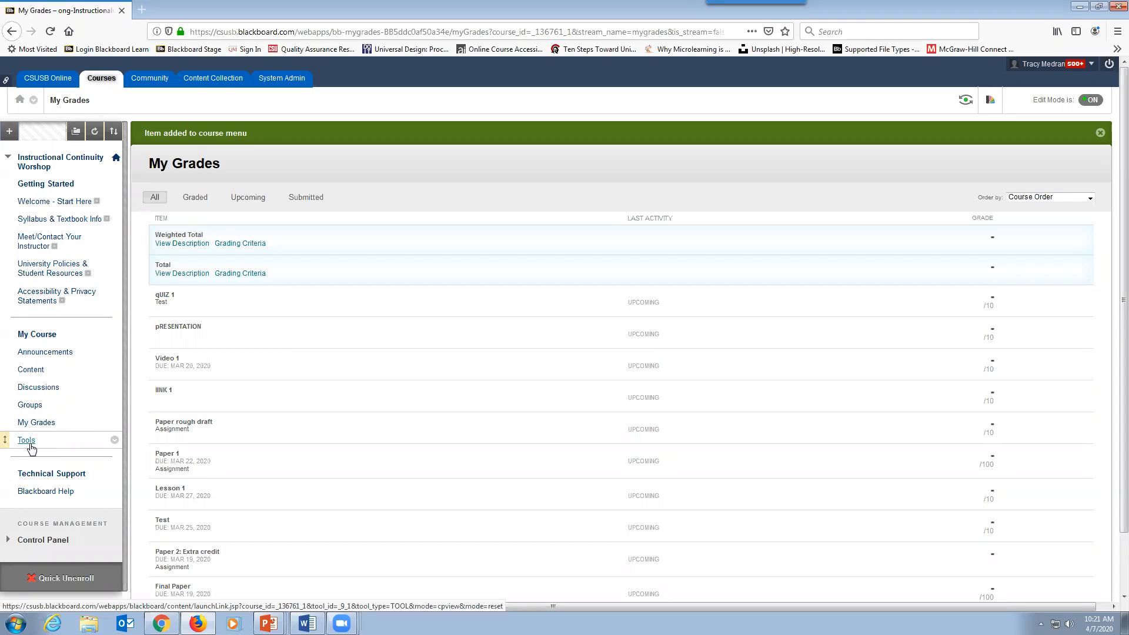
mouse_move(28, 446)
left_click(26, 441)
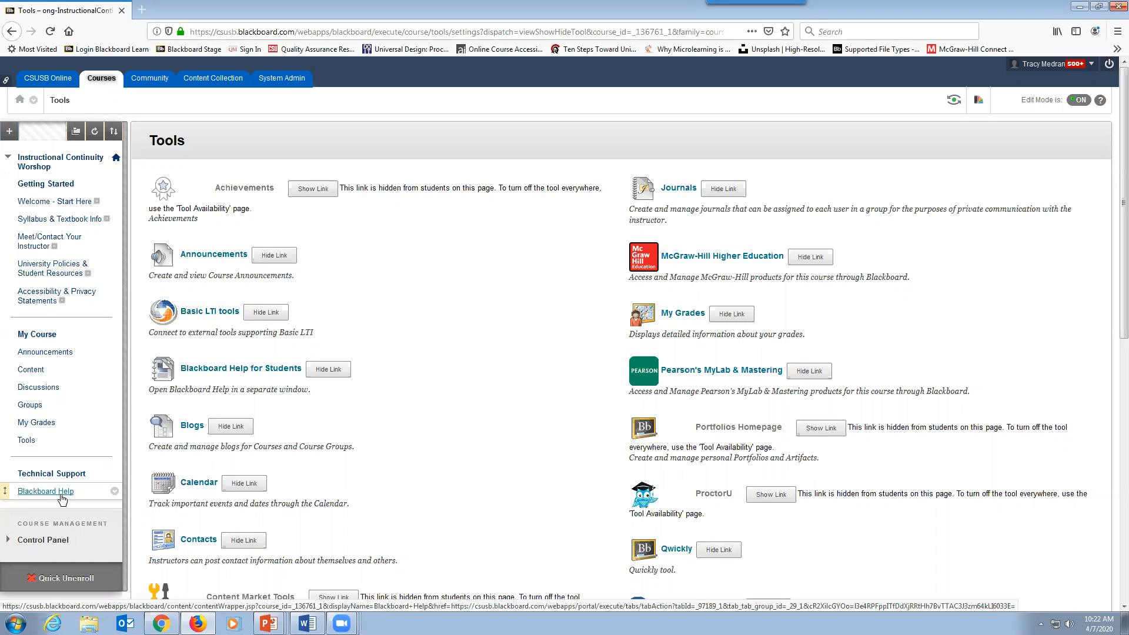
Rename the Blackboard Help link under Technical Support as "24/7 Technical Support"
left_click(114, 493)
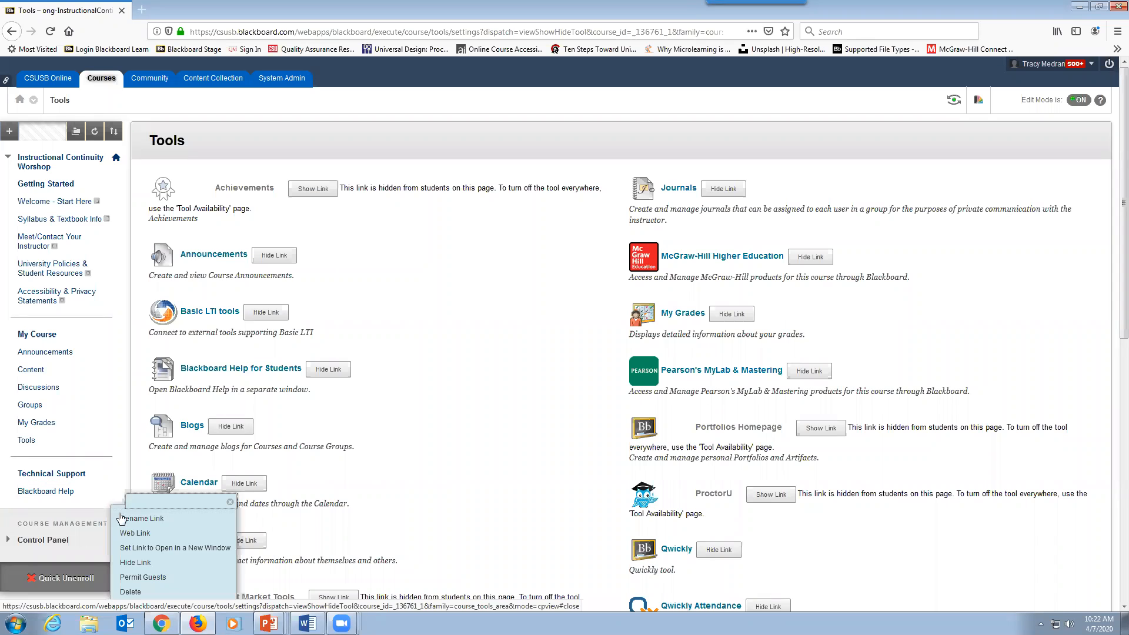
left_click(121, 518)
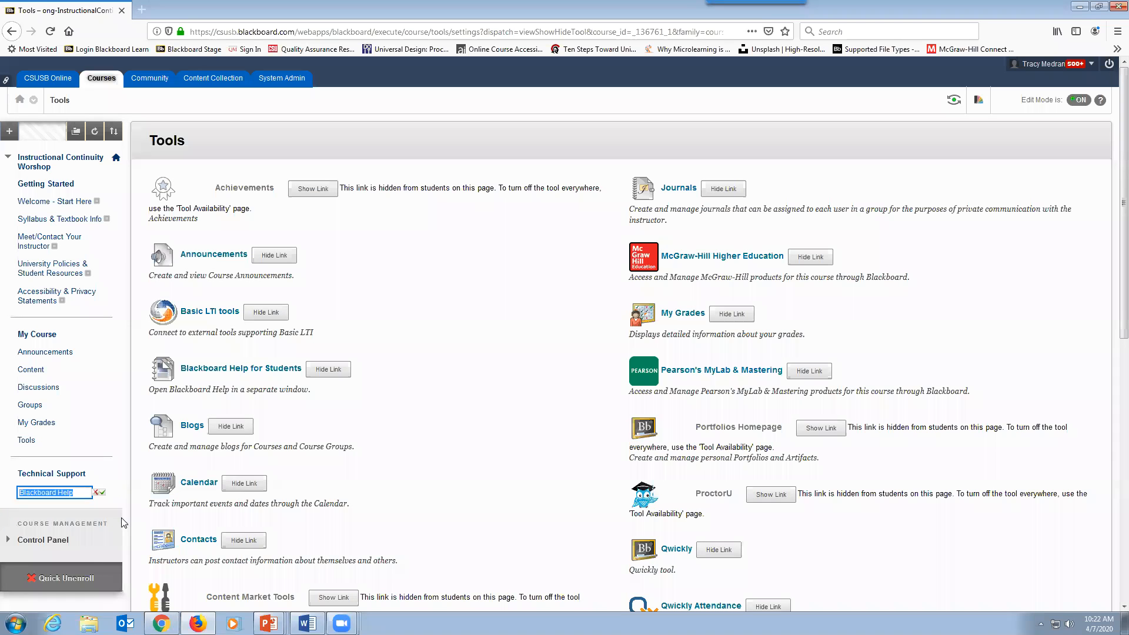
type("24/7 Technical Support")
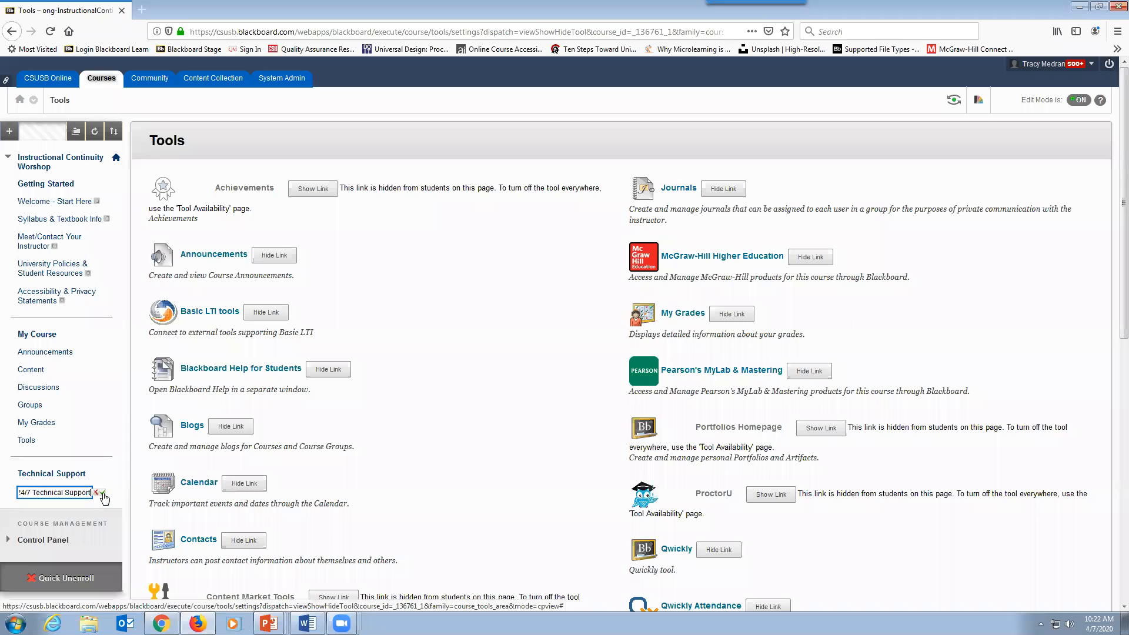
left_click(103, 494)
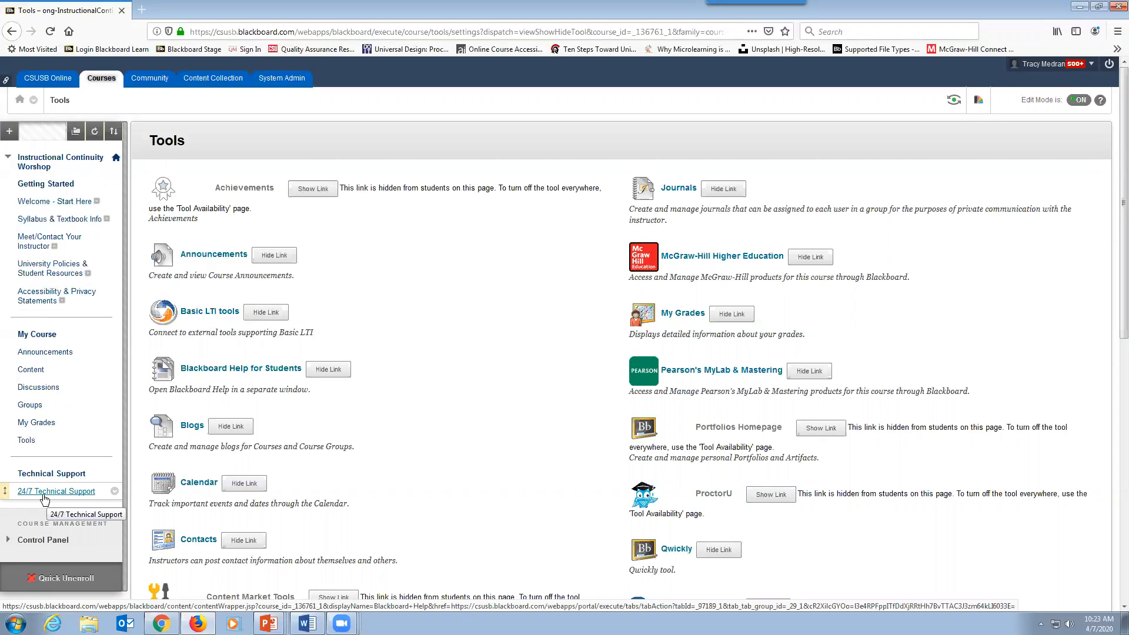
Set the 24/7 Technical Support link to open in a new window, and test it before closing the opened page
left_click(114, 491)
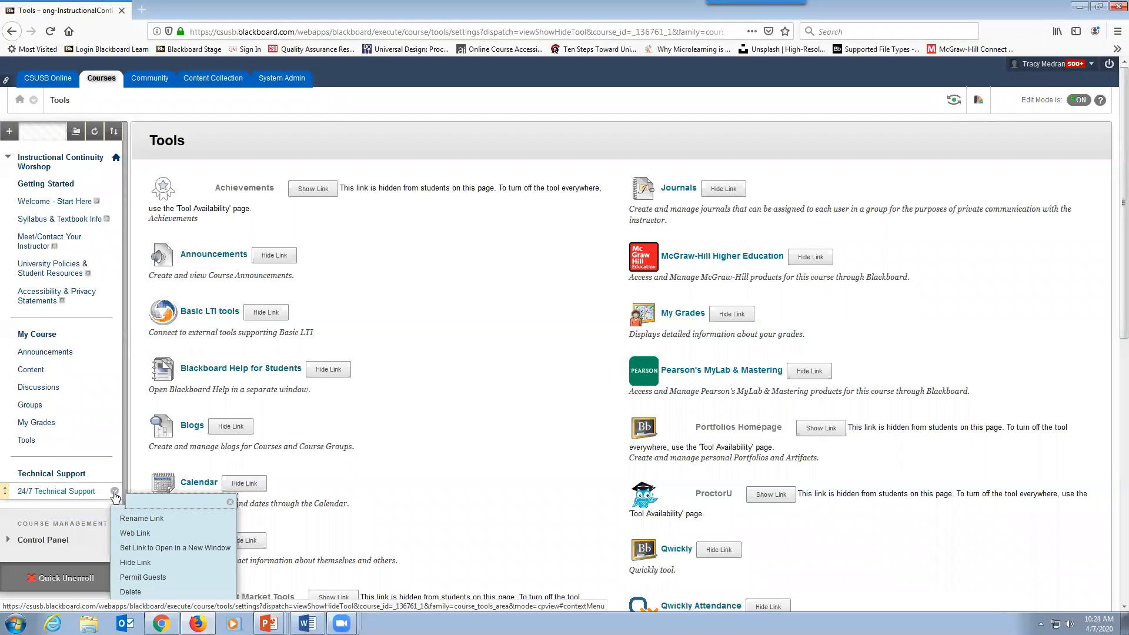
left_click(135, 549)
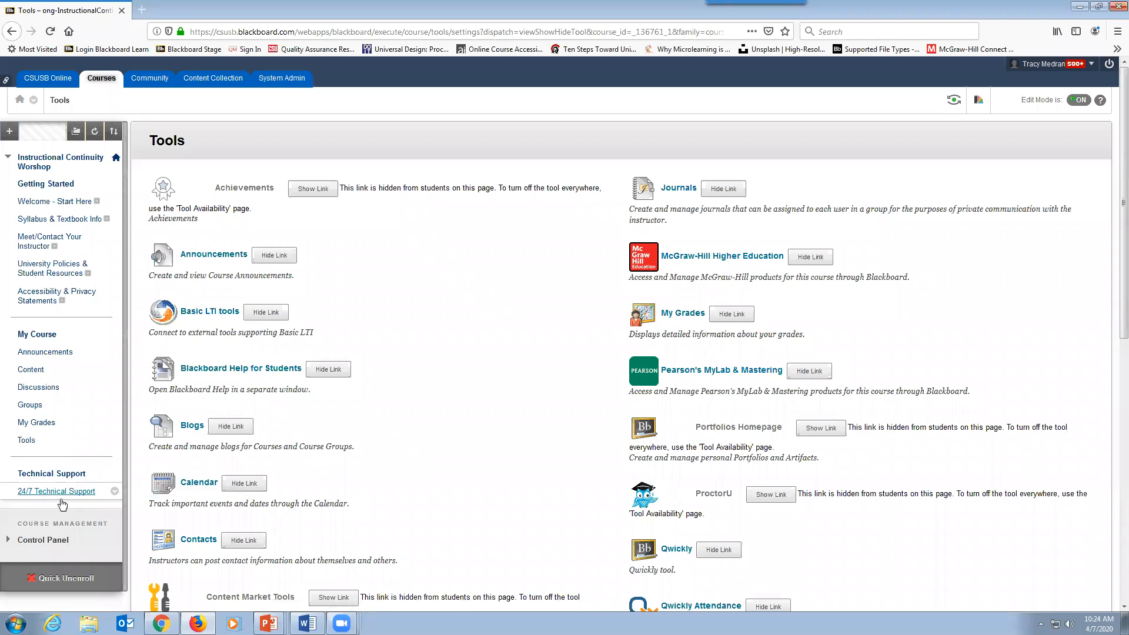
left_click(42, 492)
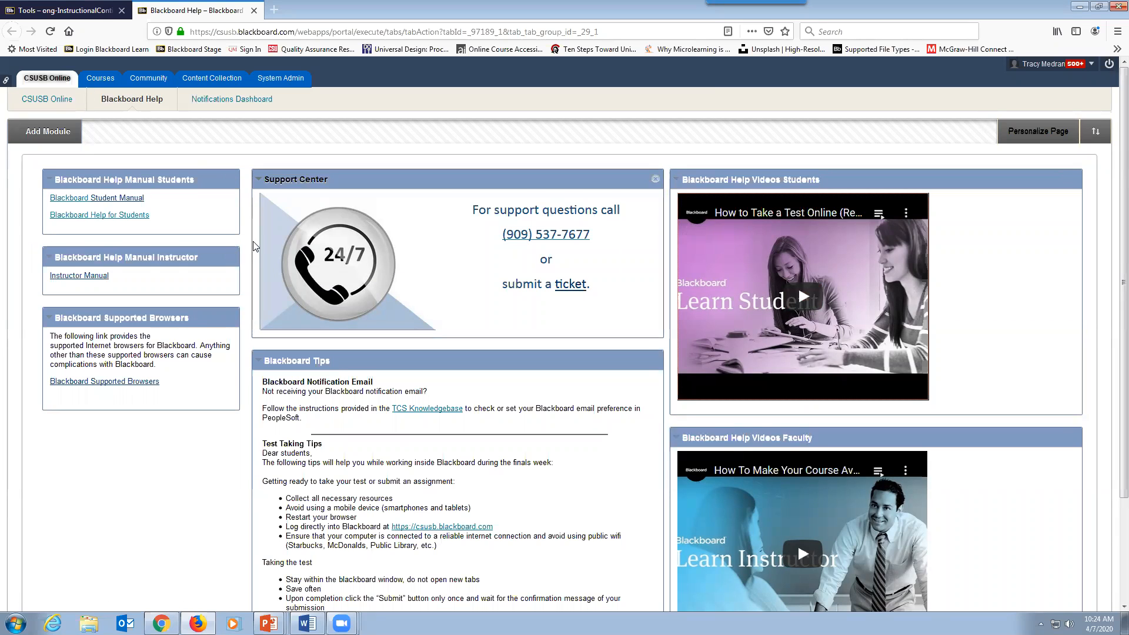
left_click(254, 11)
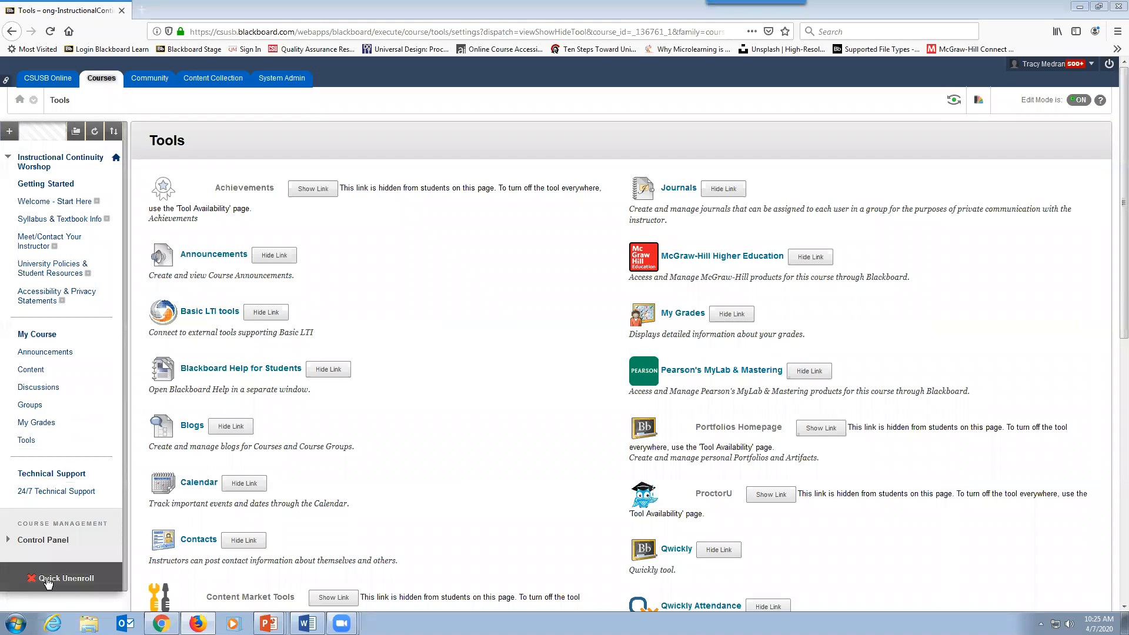
Start a new content item named "Welcome to ES 100" in the Welcome - Start Here content area
left_click(36, 202)
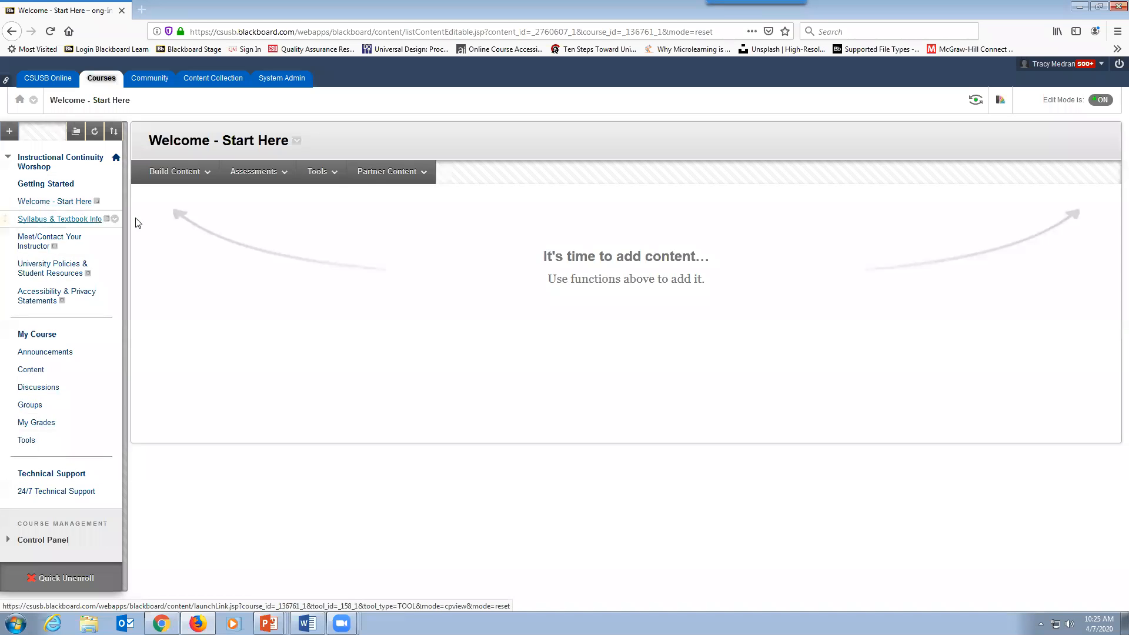
left_click(162, 173)
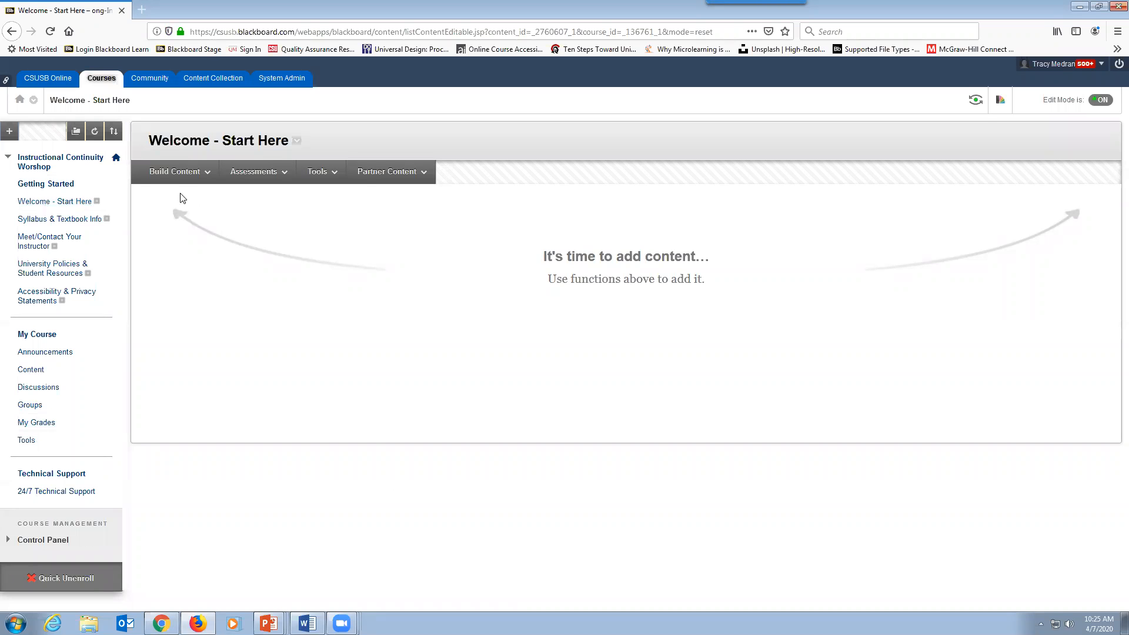
left_click(170, 172)
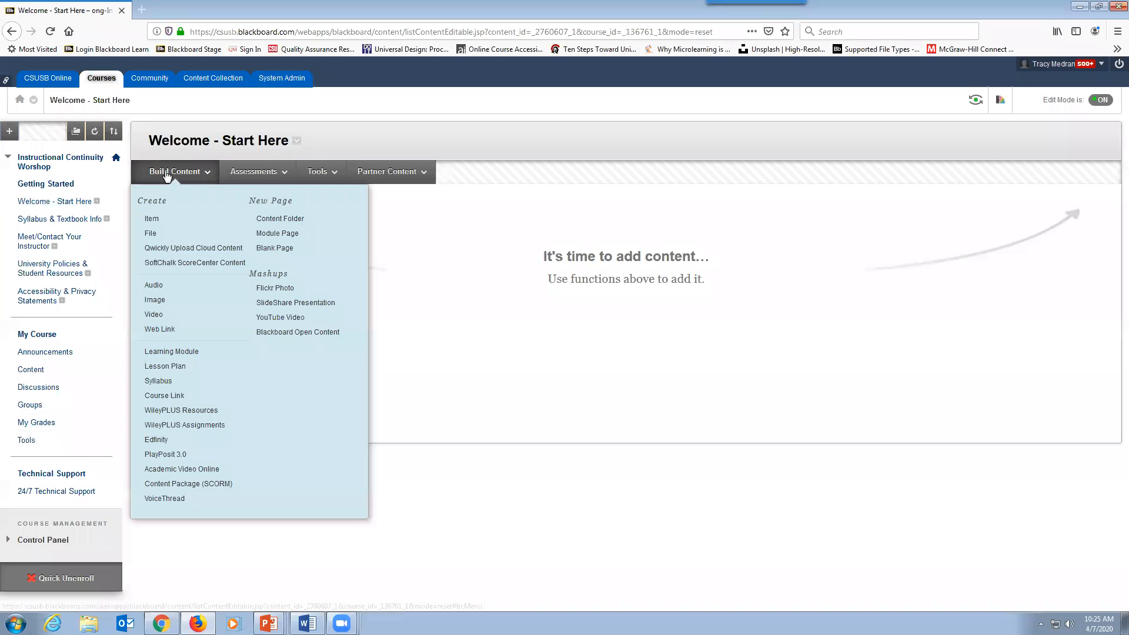
left_click(152, 219)
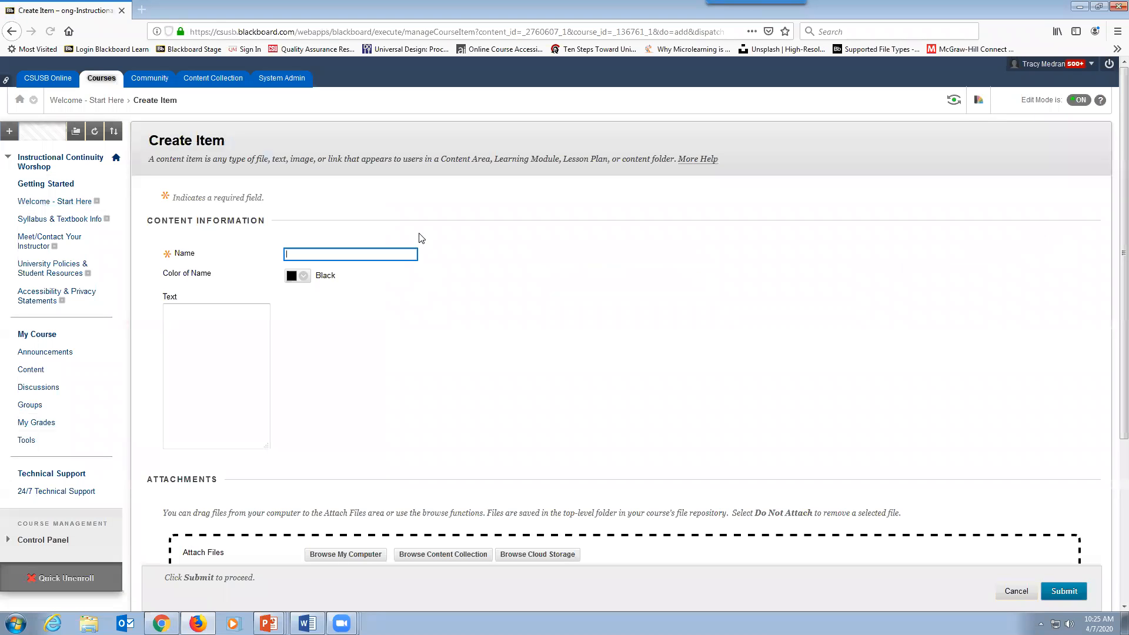
type("We")
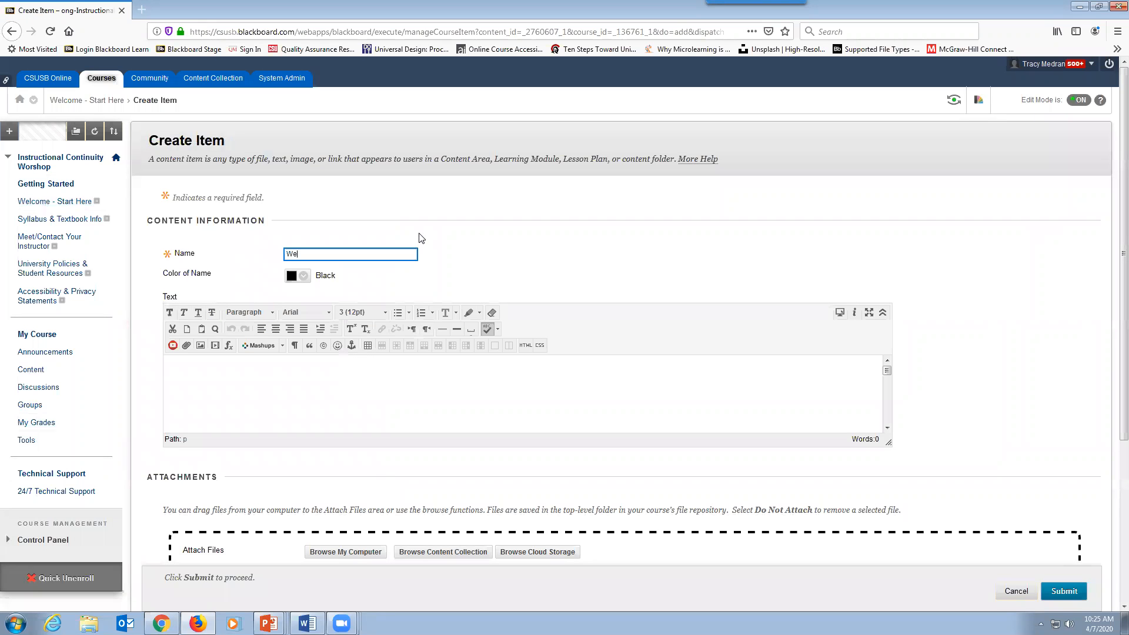
type("lcome to ES 100")
Paste the prepared welcome message, course description placeholder and CLO 1 to 4 outline into the item's text, and submit it
scroll(421, 237, "down", 1)
mouse_move(341, 623)
left_click(333, 596)
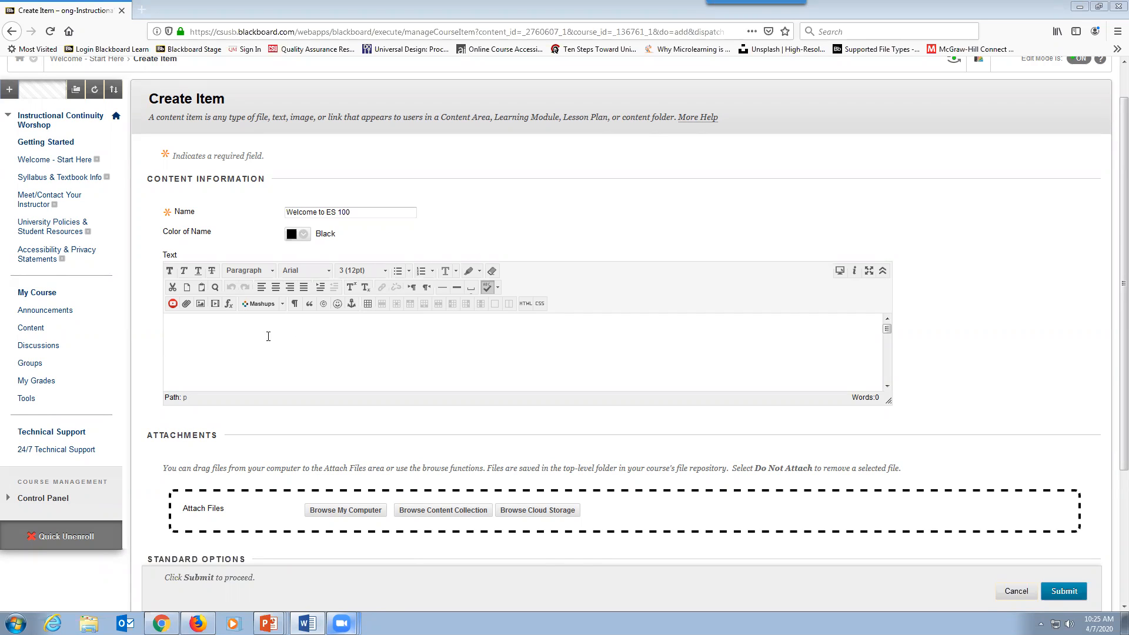
left_click(176, 324)
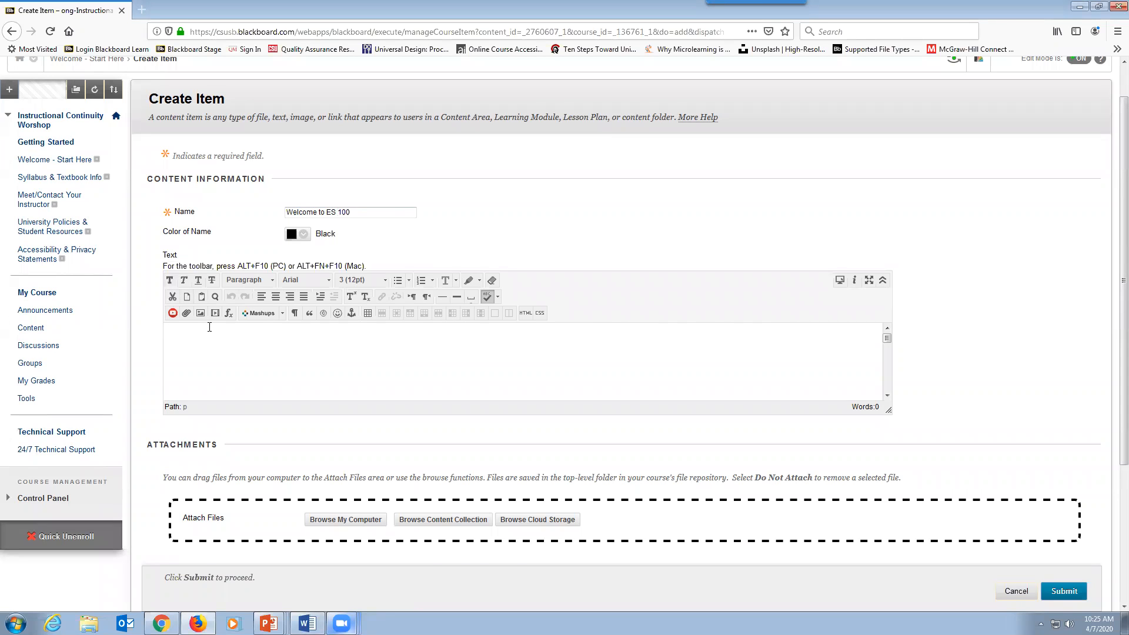
key("ctrl+v")
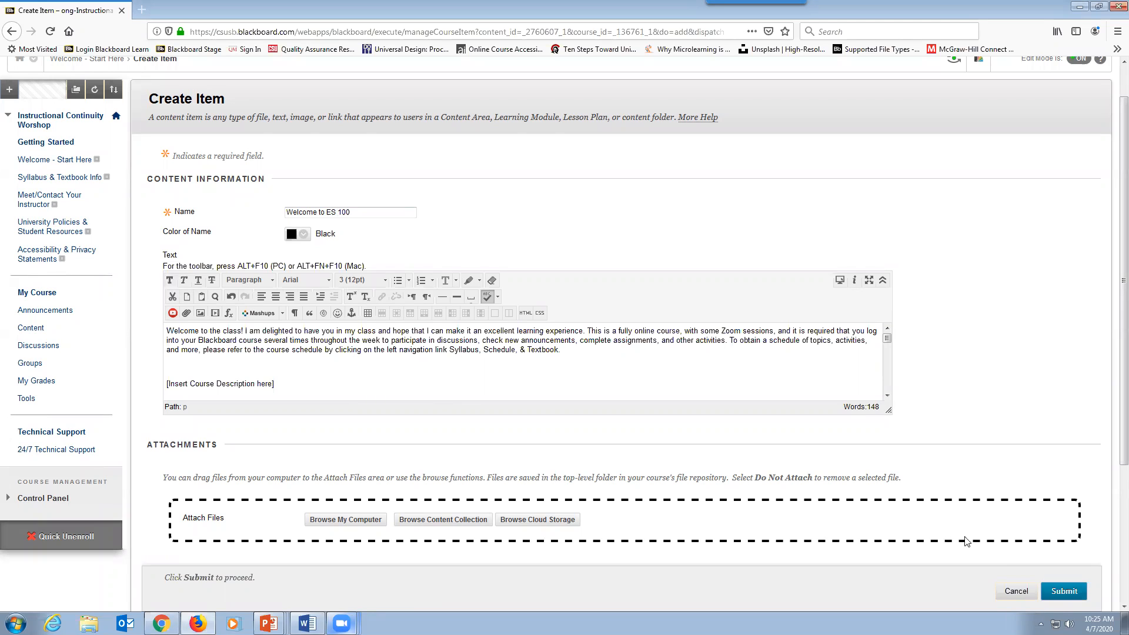
left_click(1069, 591)
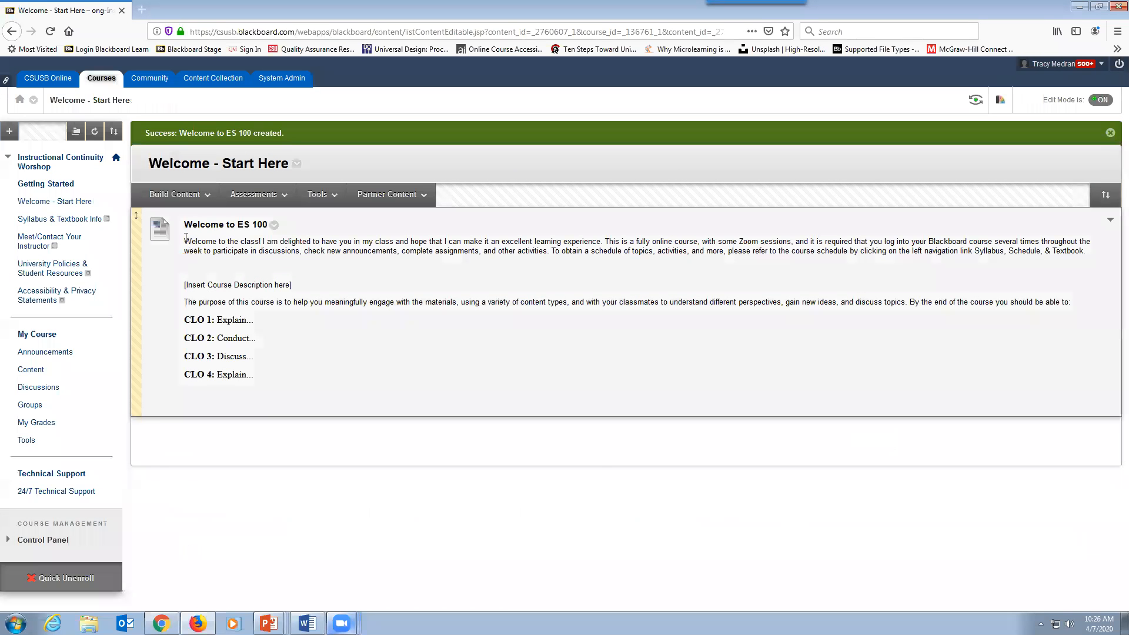
Review the Welcome to ES 100 item's text: greeting, course format, schedule reference, course description placeholder and learning outcomes
left_click_drag(186, 239, 607, 238)
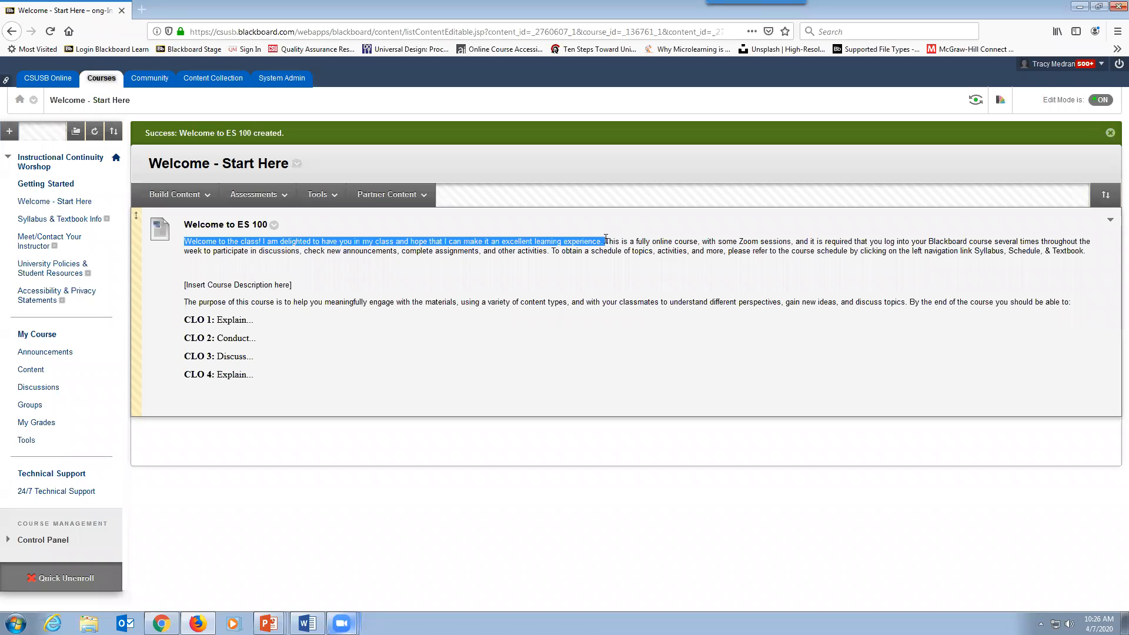
left_click(608, 239)
left_click_drag(606, 240, 1085, 249)
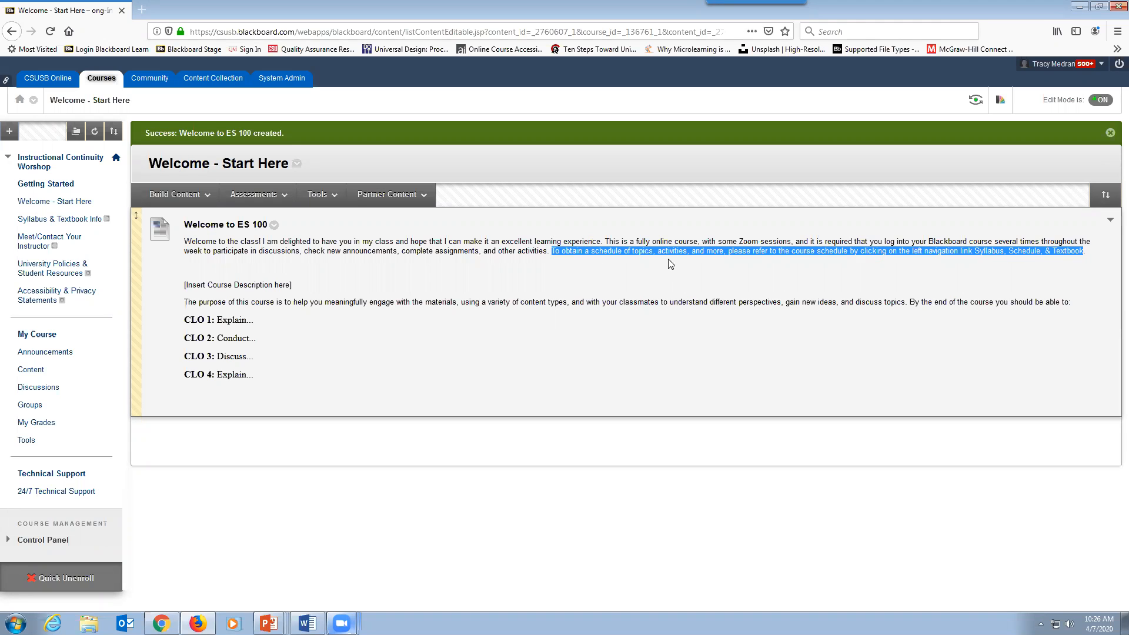
left_click(686, 271)
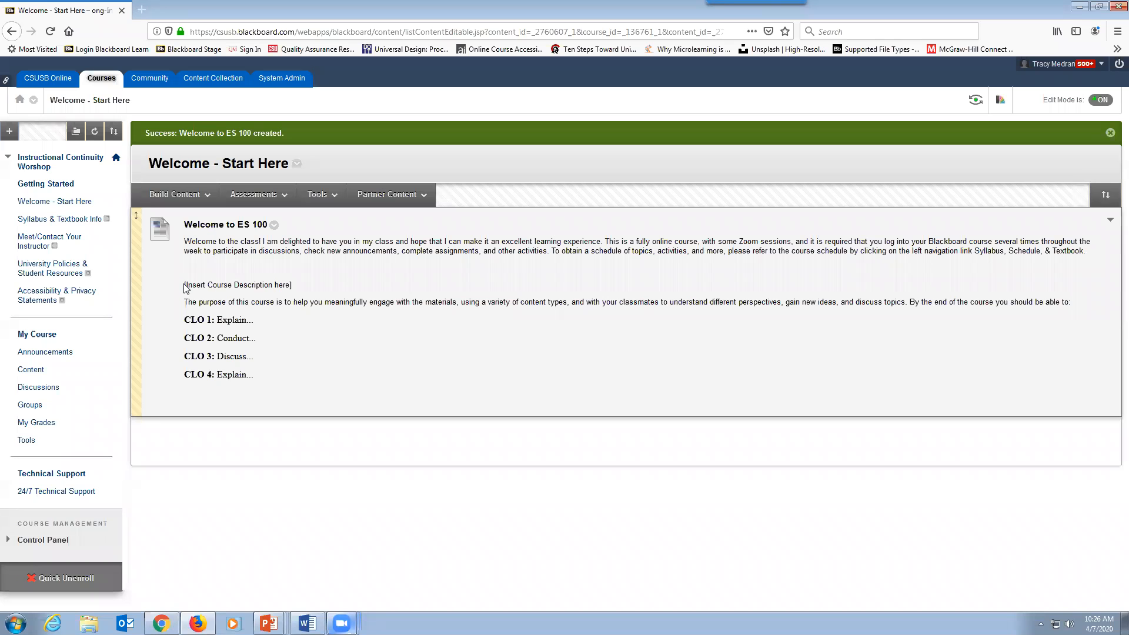
left_click_drag(185, 287, 309, 291)
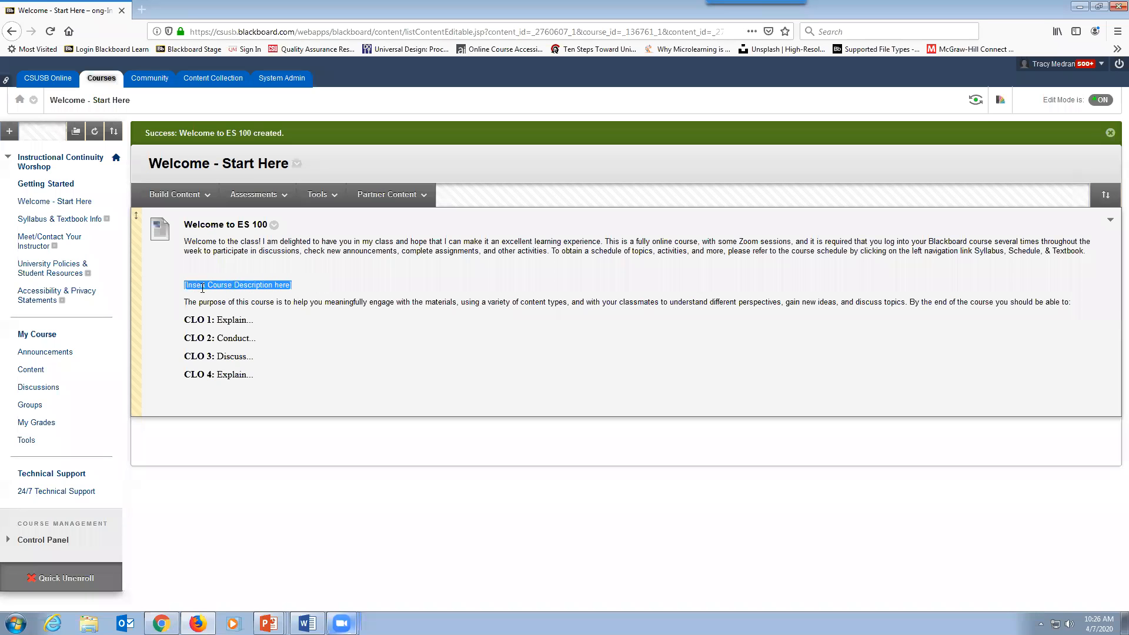
left_click_drag(184, 302, 257, 387)
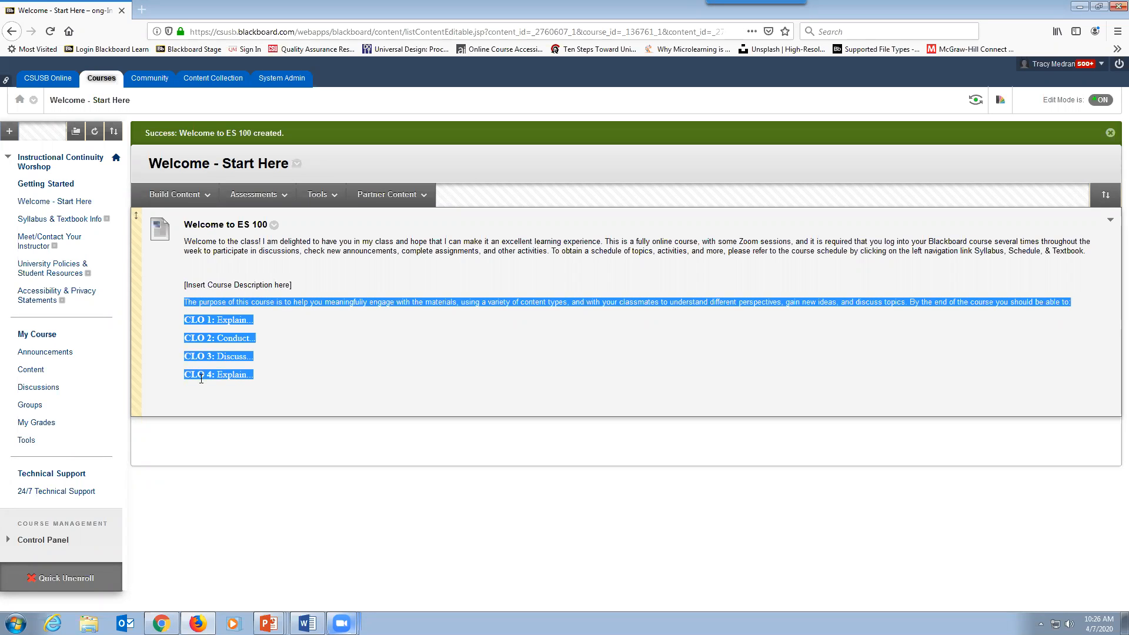
left_click(237, 433)
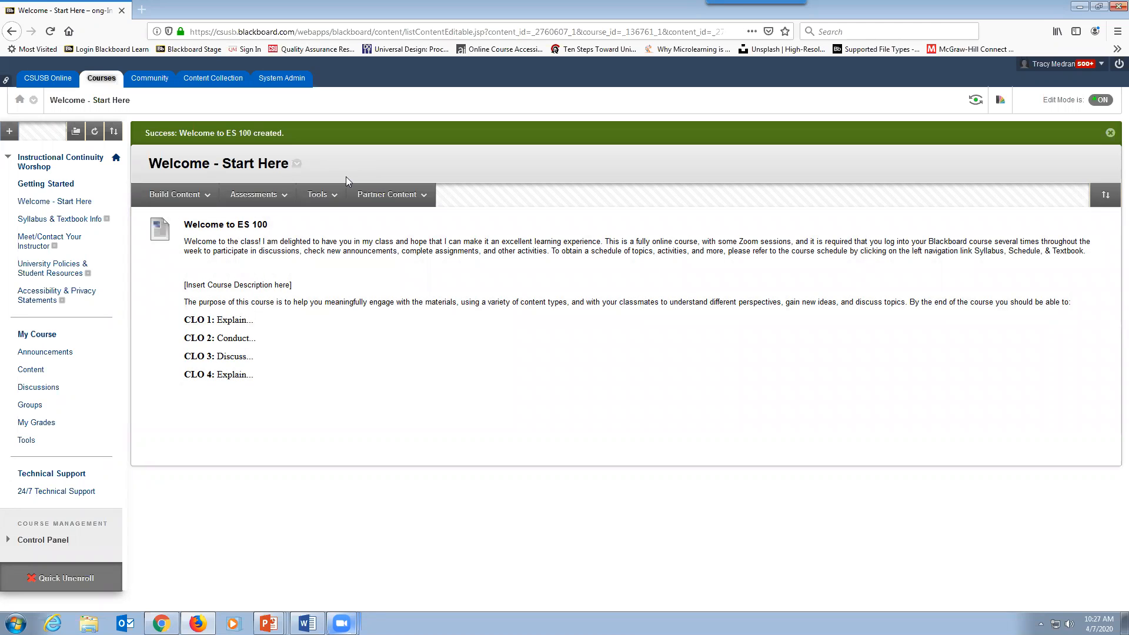
left_click(330, 194)
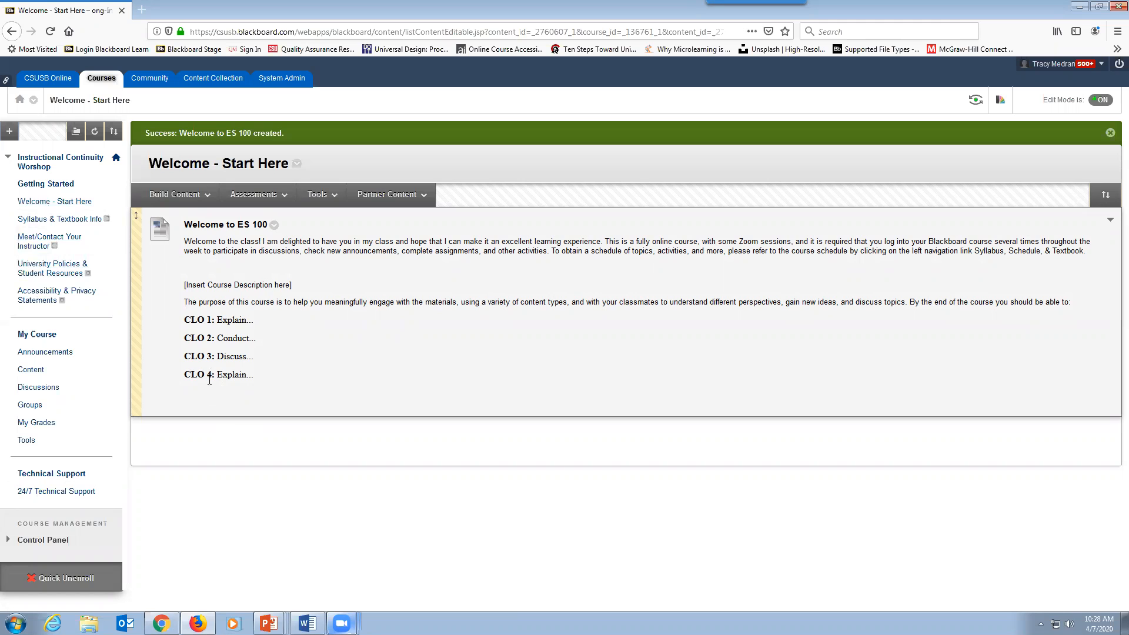
Create an item named "Next Steps" in Welcome - Start Here with the pasted list of preliminary tasks, and dismiss the success message
left_click(179, 199)
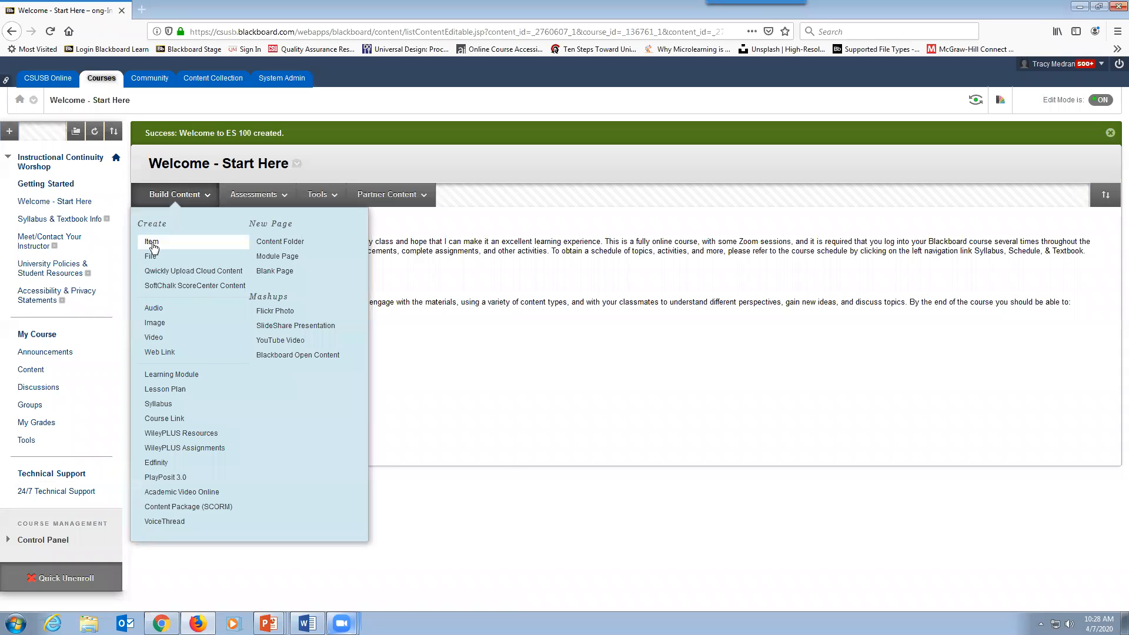
left_click(154, 247)
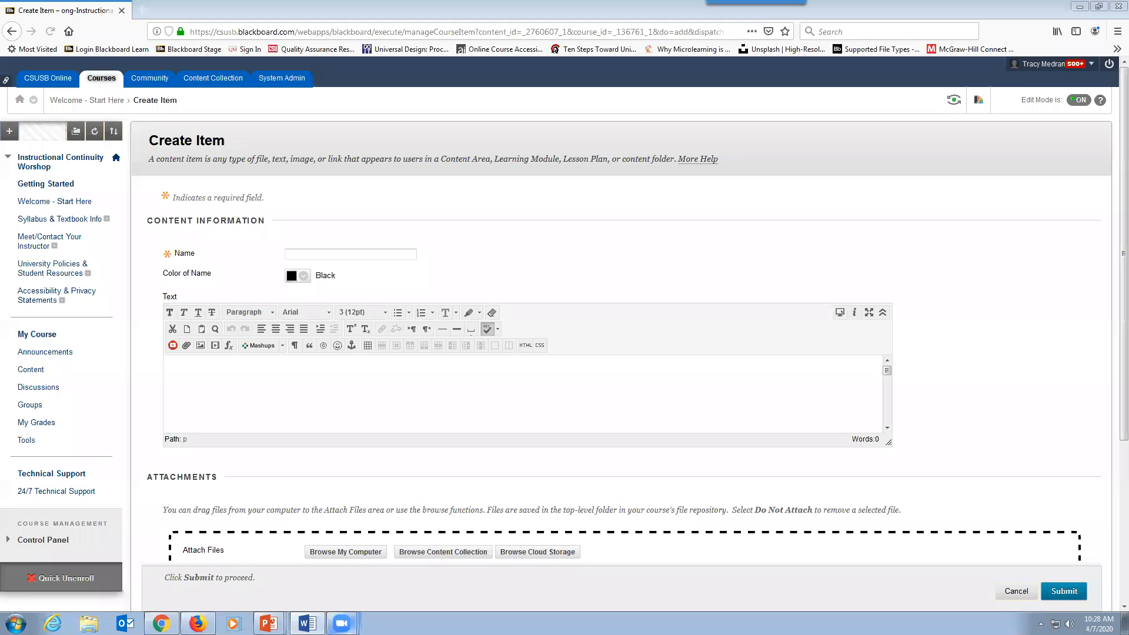
left_click(322, 254)
type("Next Steps")
left_click(181, 366)
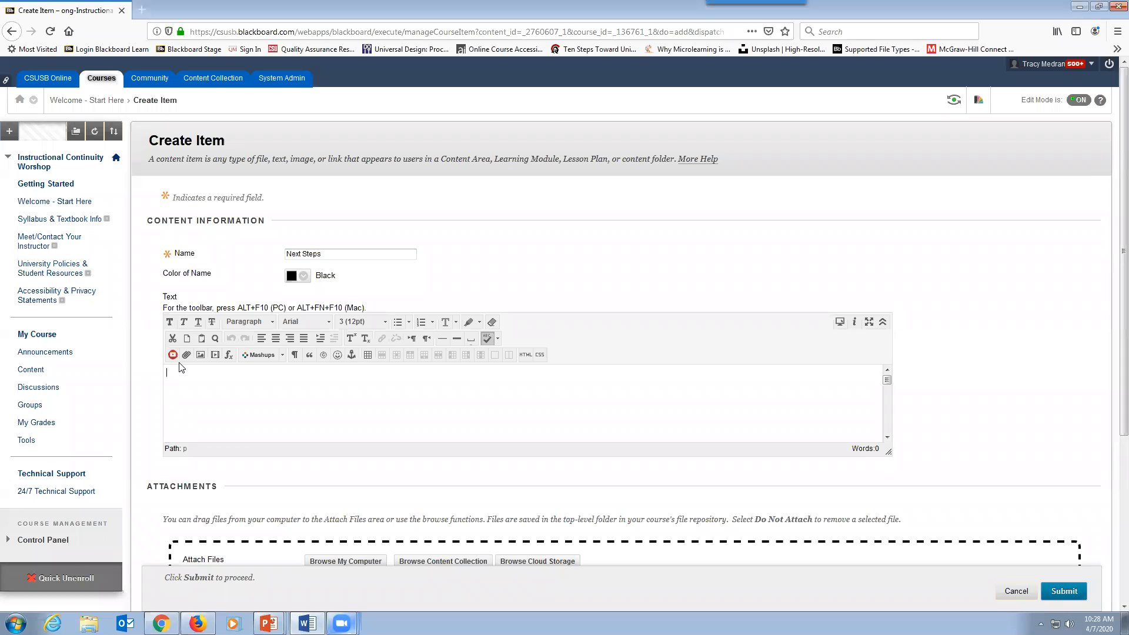
key("ctrl+v")
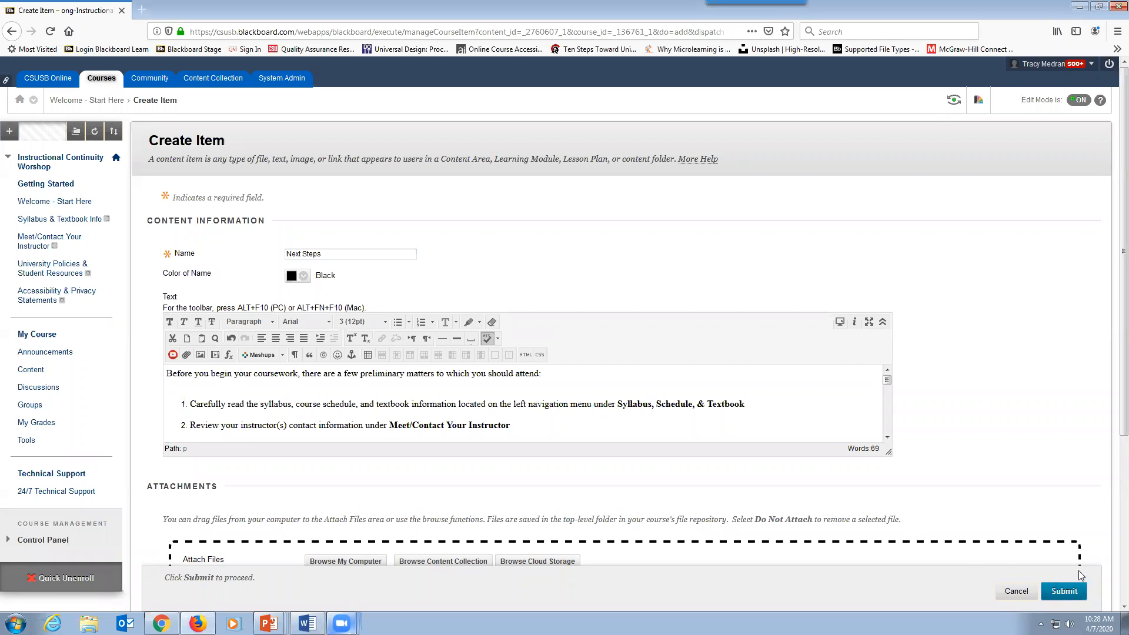
left_click(1072, 593)
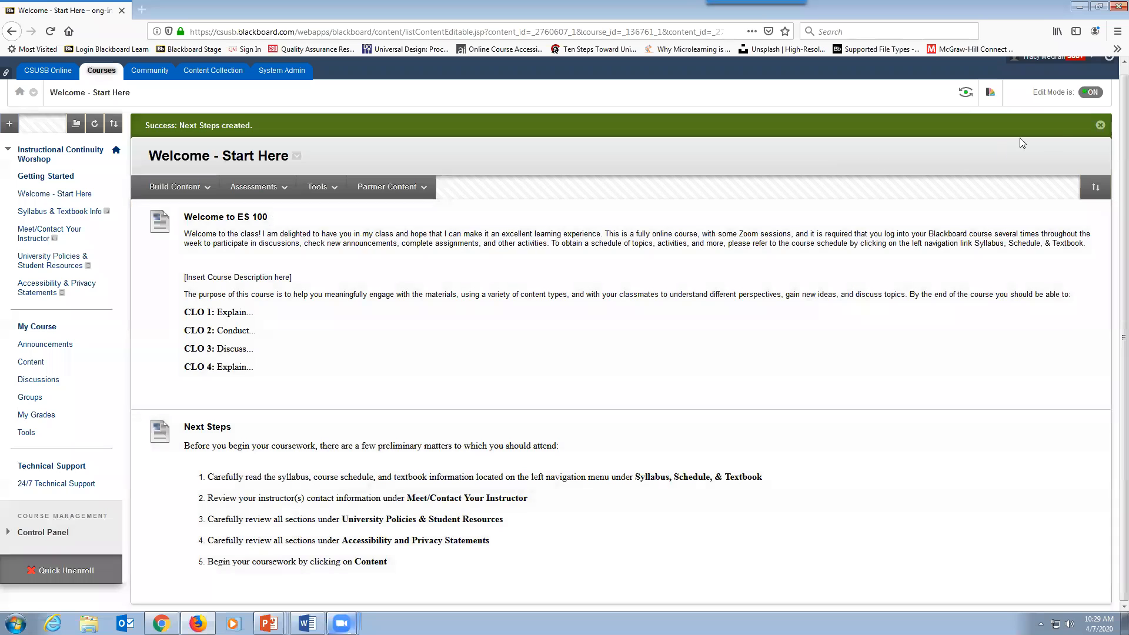
left_click(1099, 126)
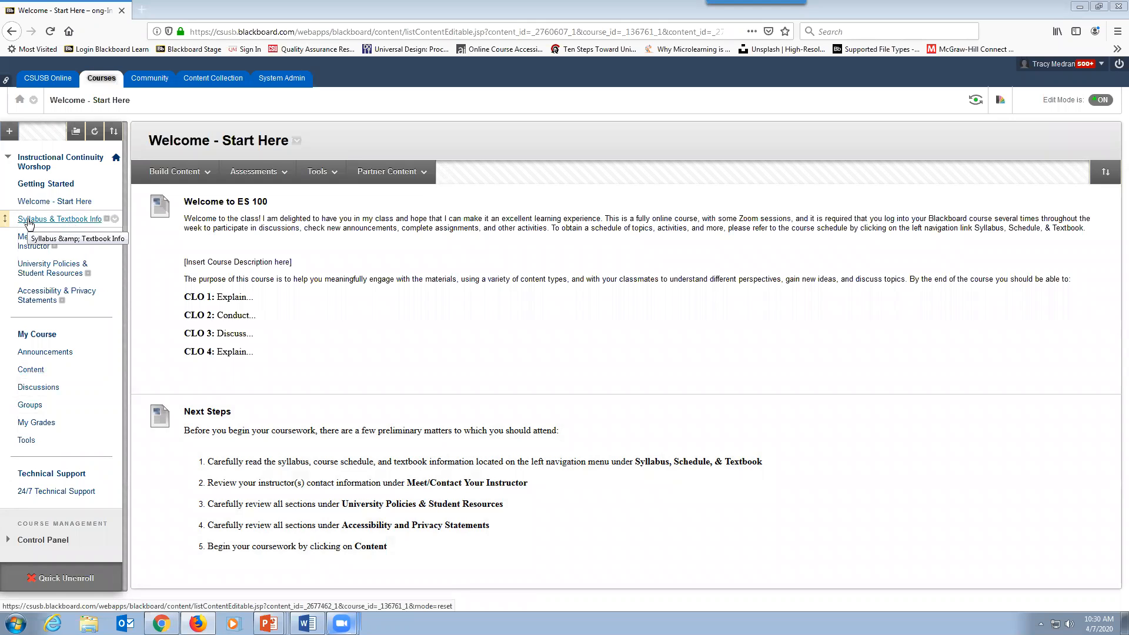
Start a new content item named "Syllabus" in the Syllabus & Textbook Info content area
left_click(28, 219)
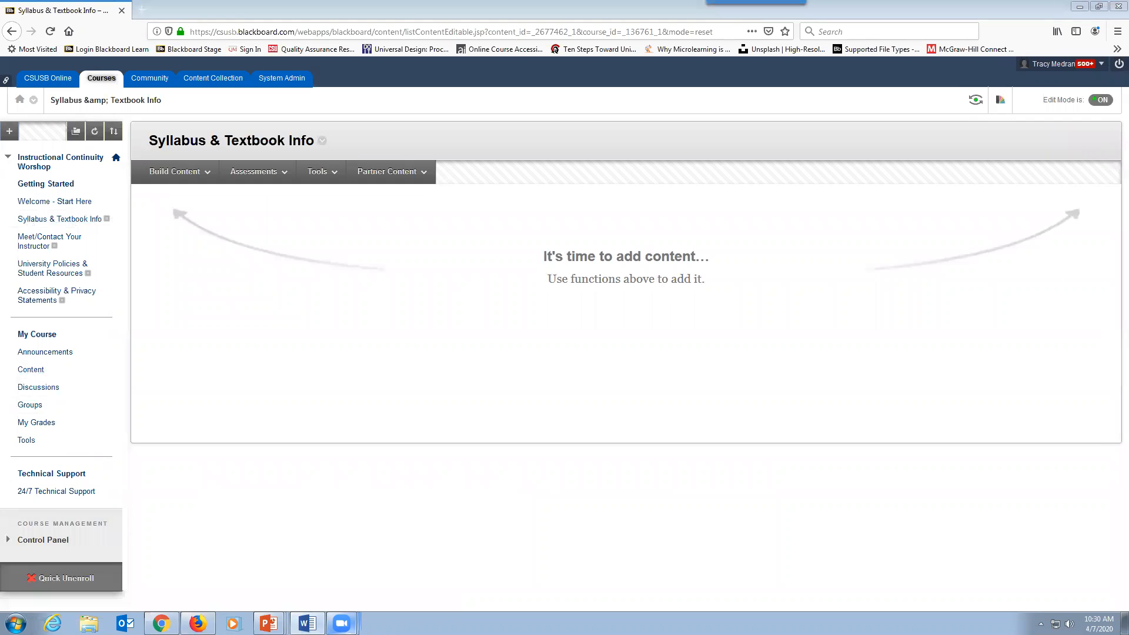
left_click(181, 175)
left_click(152, 219)
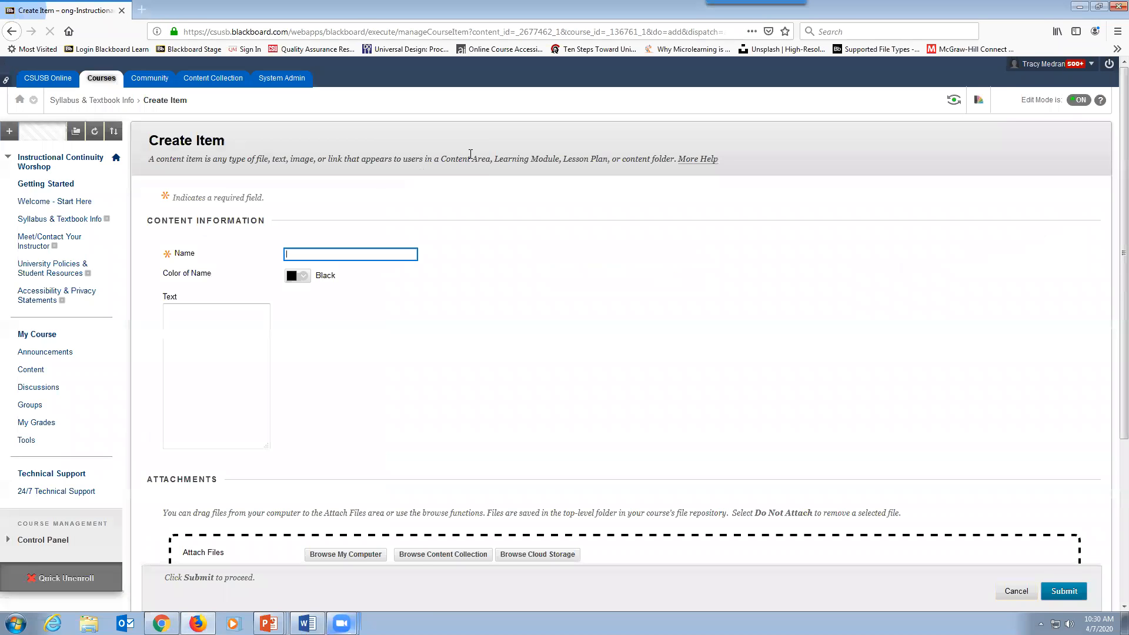
type("Syllabus")
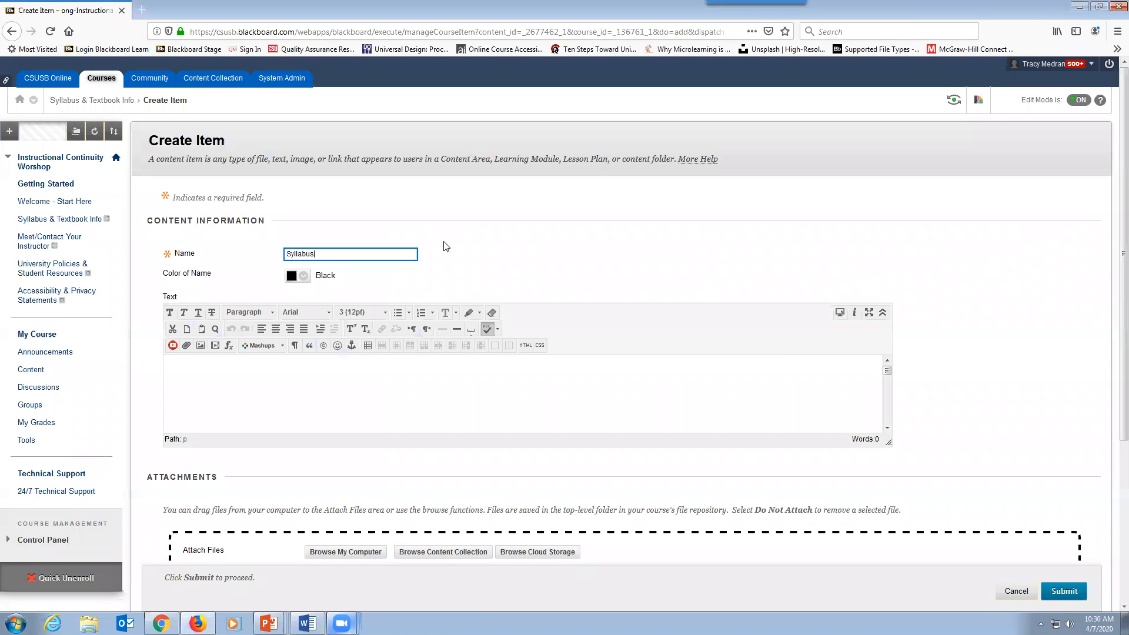
left_click(299, 381)
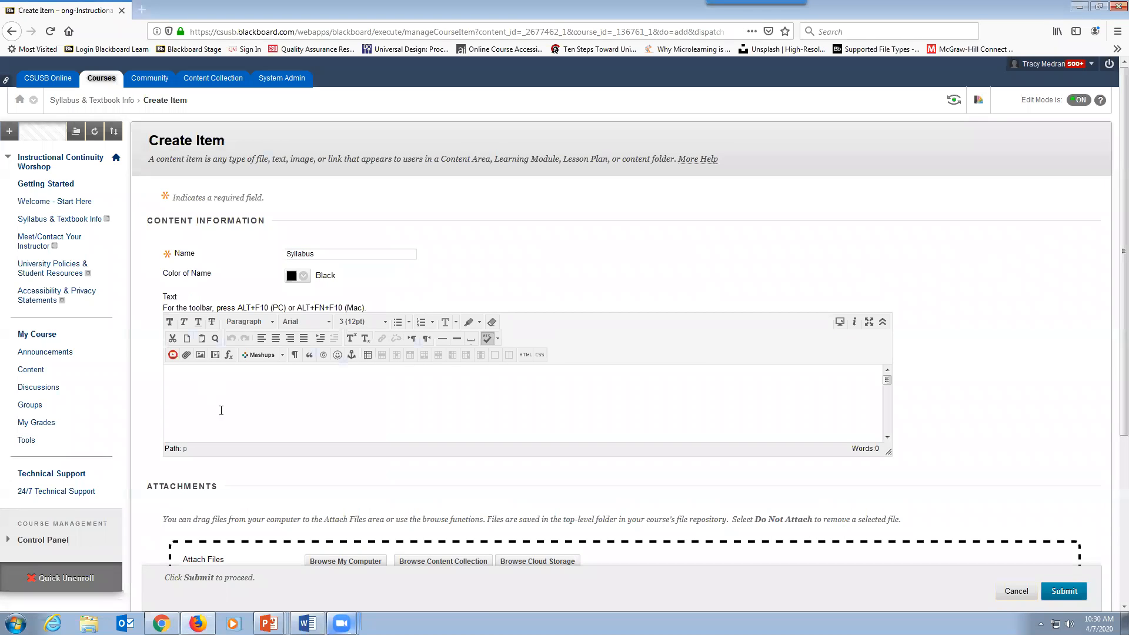
Attach ADMIN 691-50 SYLLABUS.docx from the desktop folder Workshop Setting Up Your Blackboard Course Site to the Syllabus item, and submit it
scroll(281, 486, "down", 3)
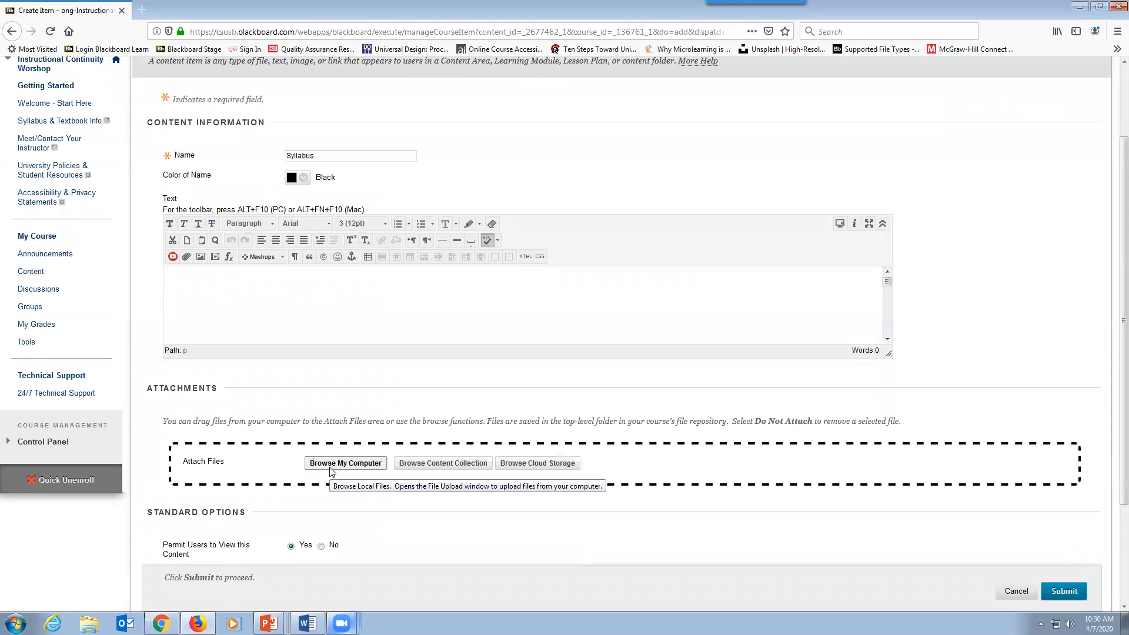
left_click(330, 468)
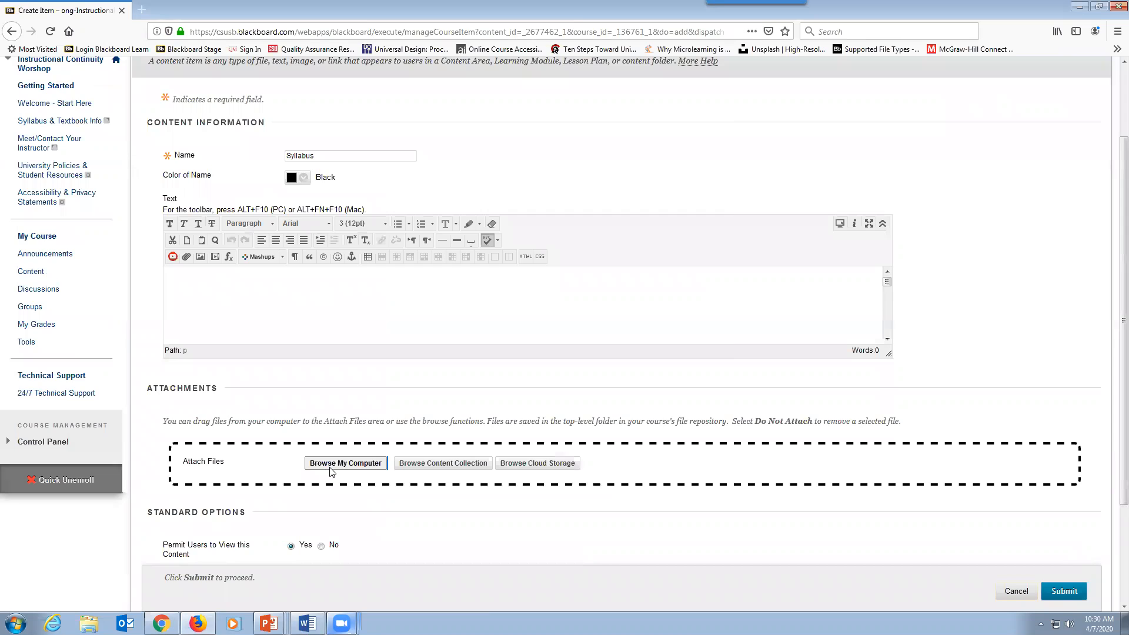
left_click_drag(716, 100, 733, 159)
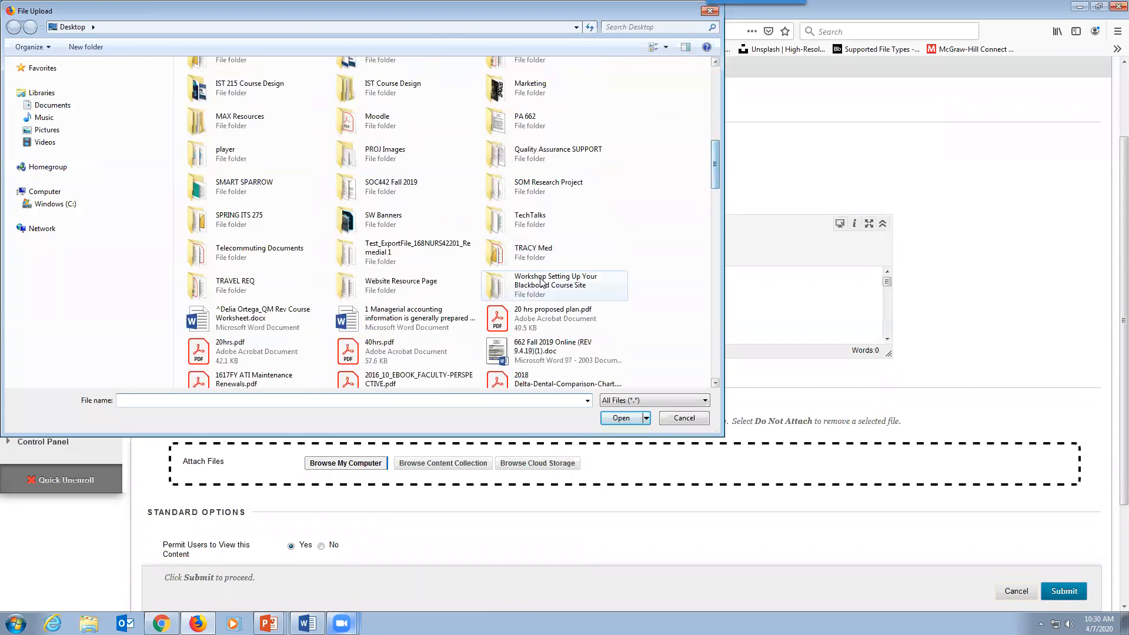
double_click(547, 286)
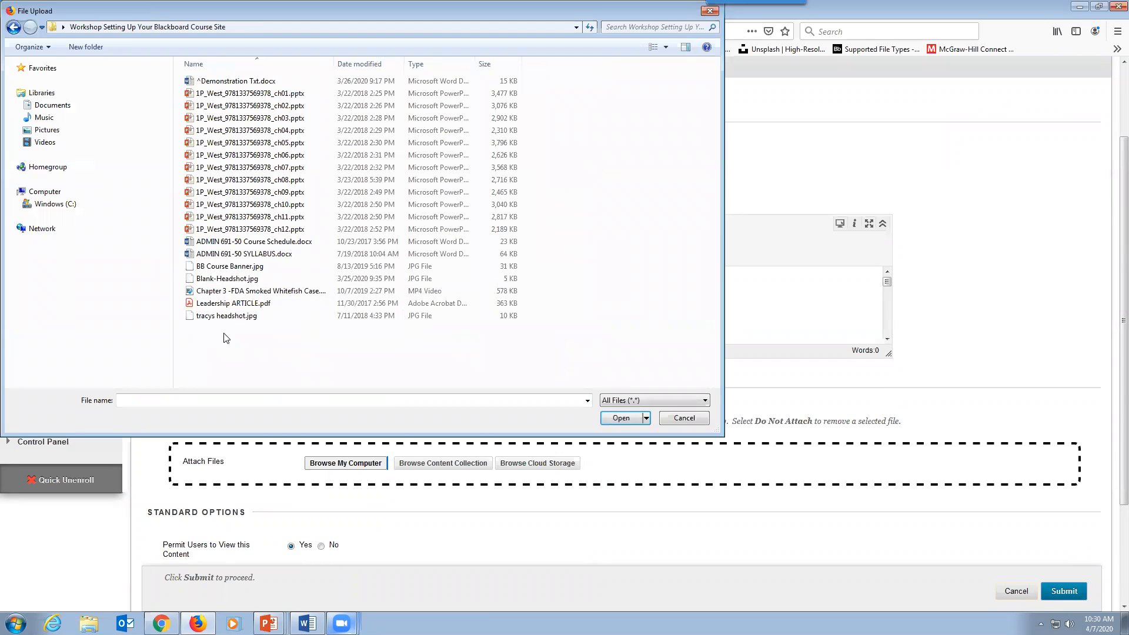
left_click(249, 258)
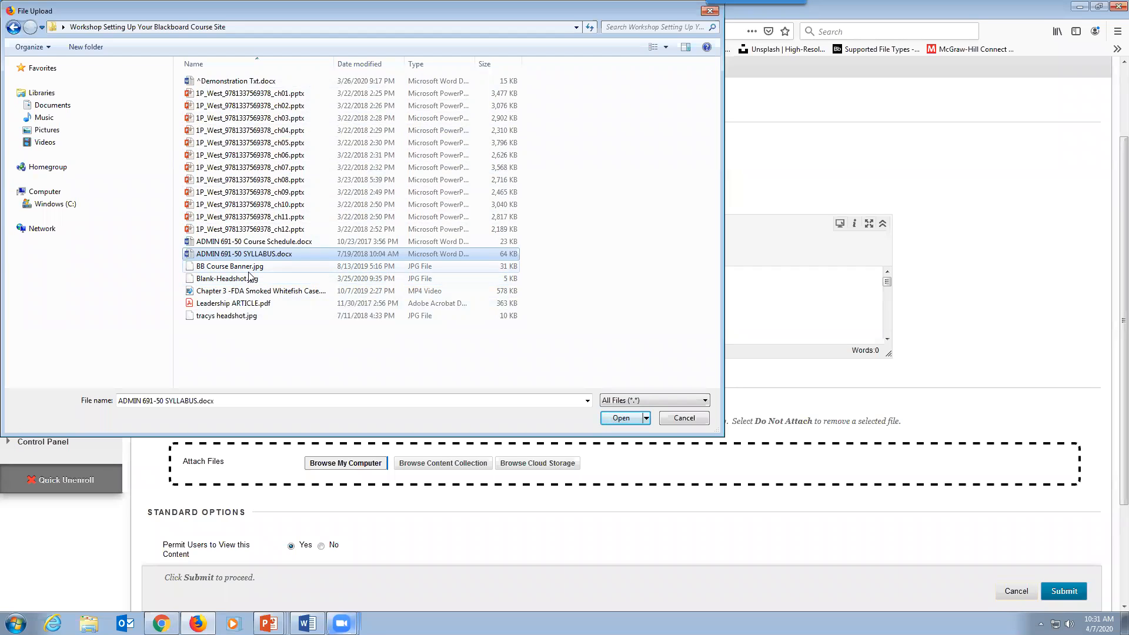
left_click(217, 259)
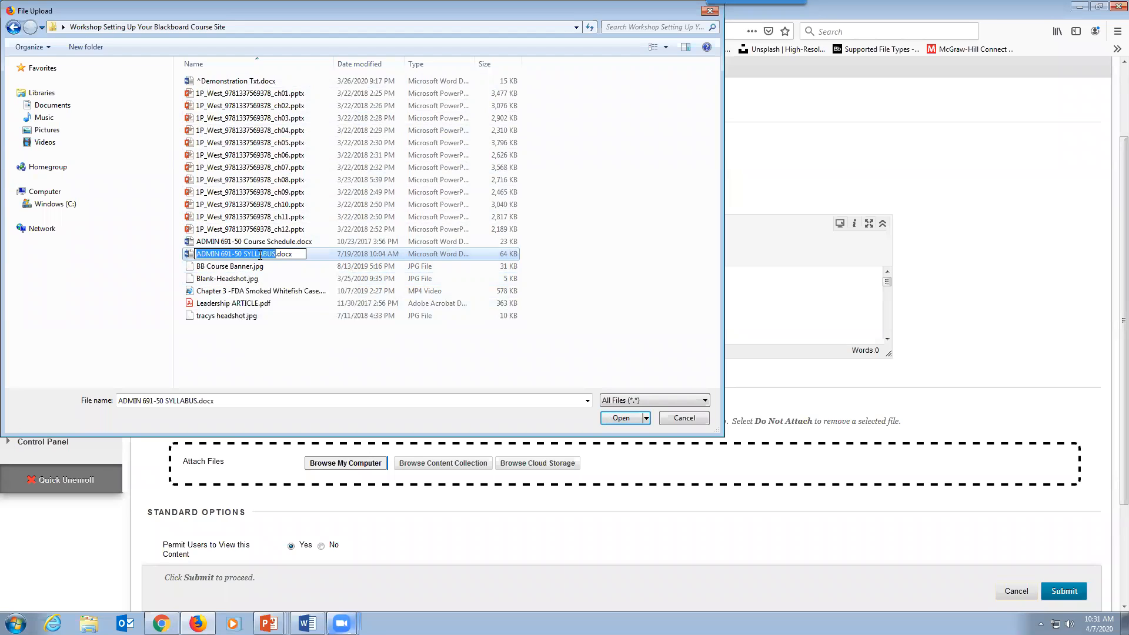
left_click(194, 257)
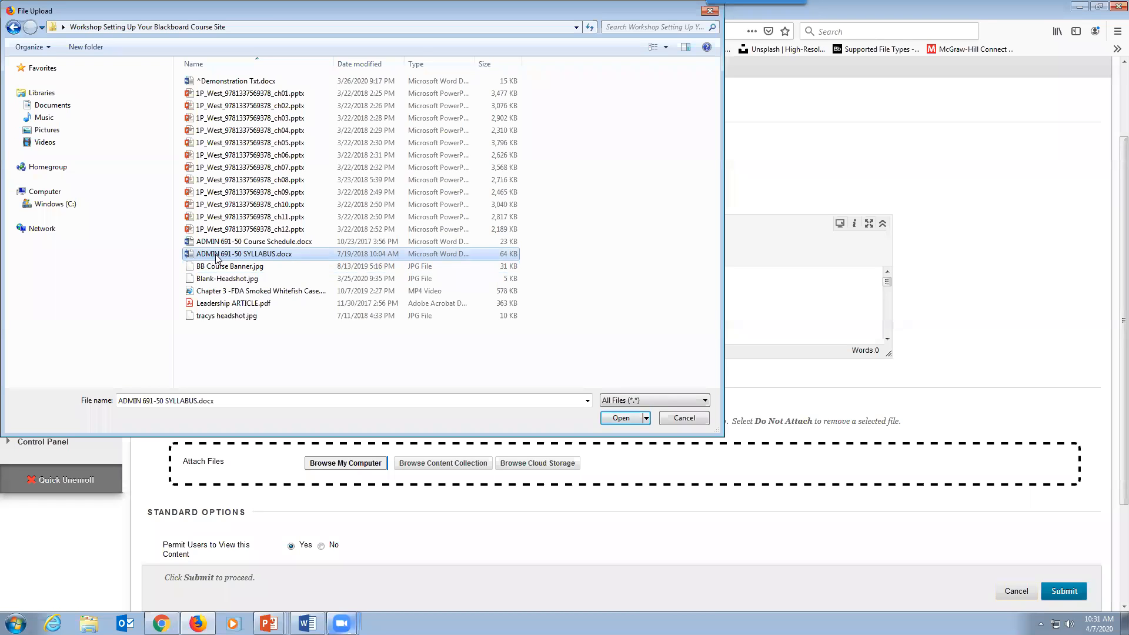
left_click(619, 418)
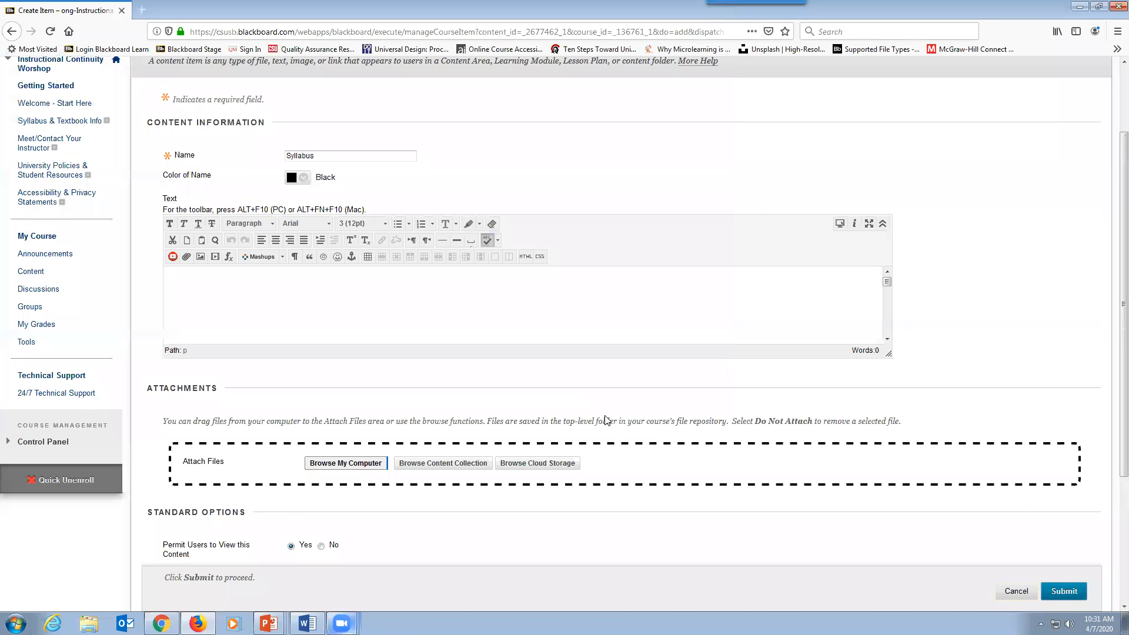
scroll(470, 412, "down", 3)
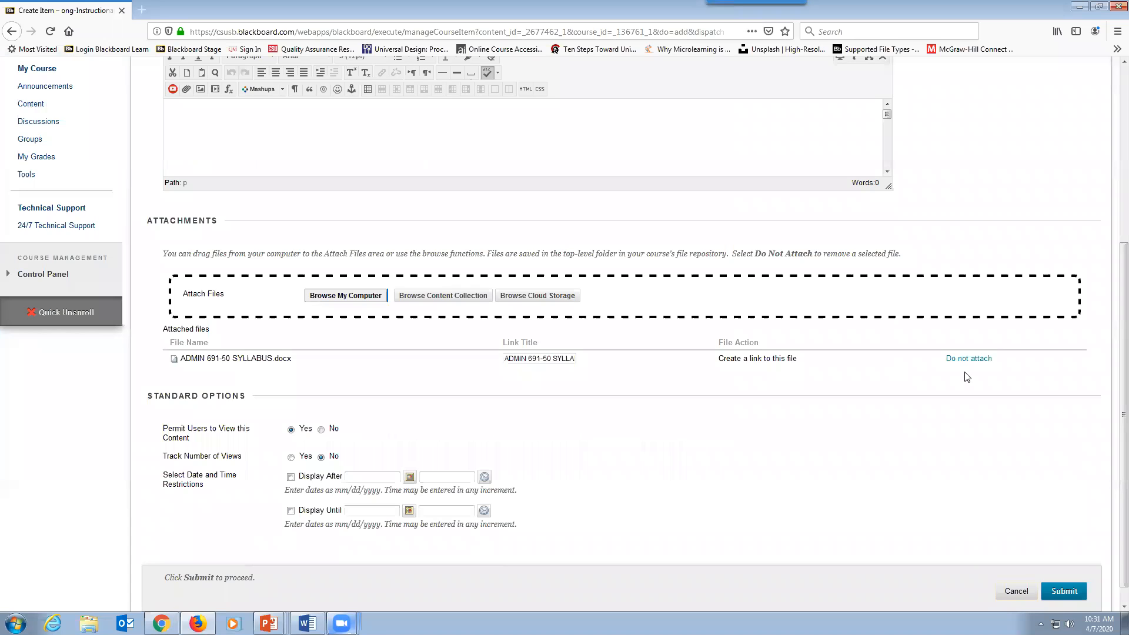
left_click(1072, 592)
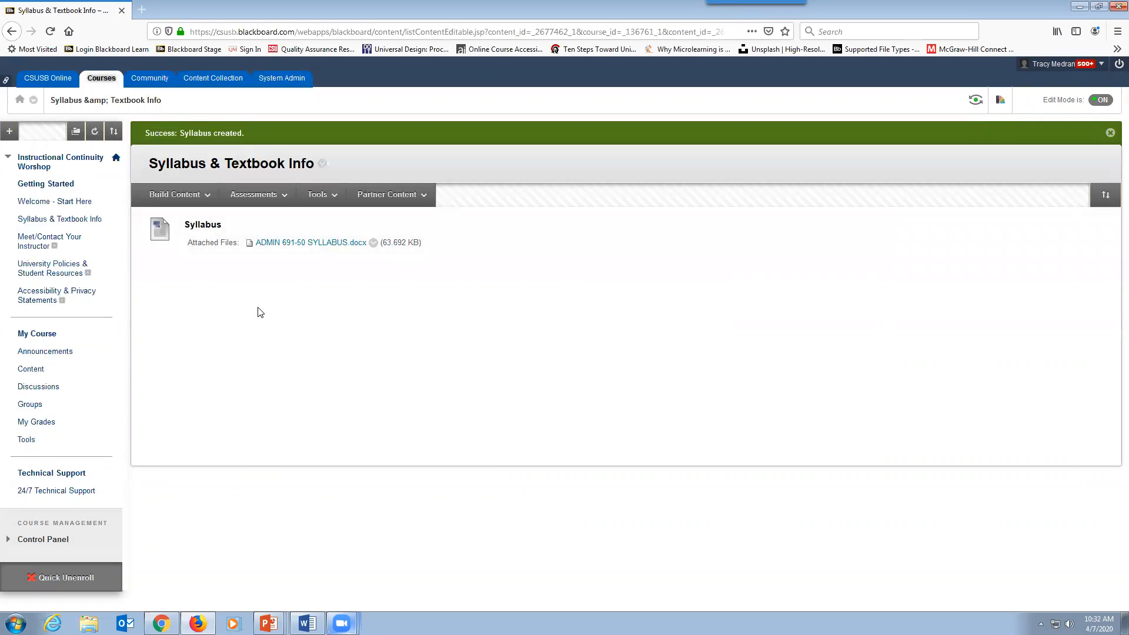
left_click(381, 198)
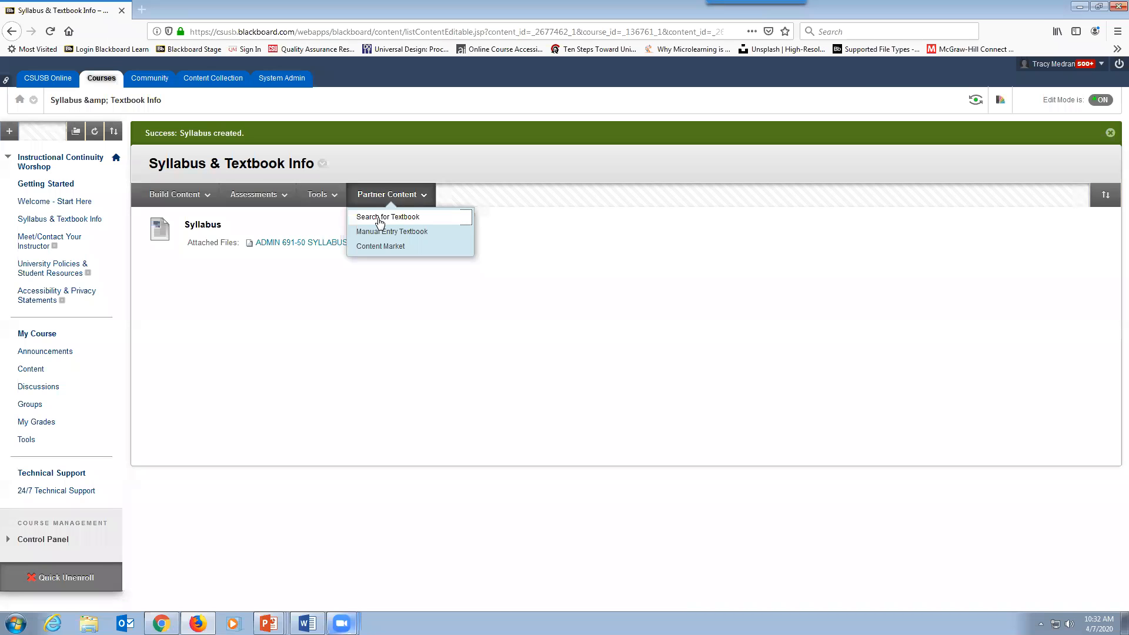
left_click(380, 219)
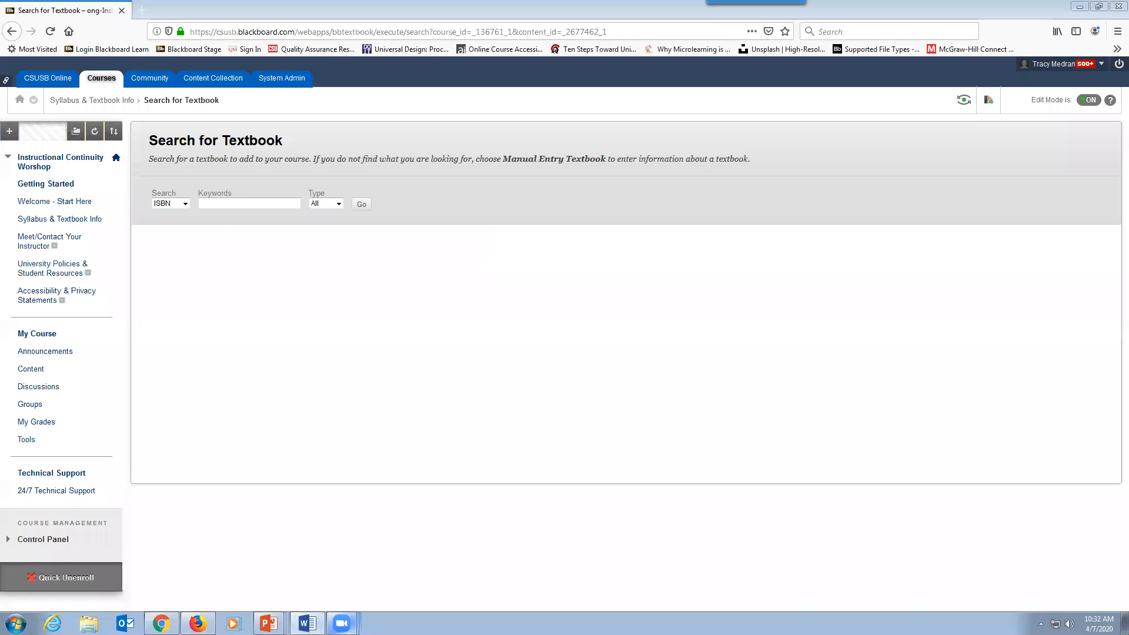
left_click(211, 205)
key("ctrl+v")
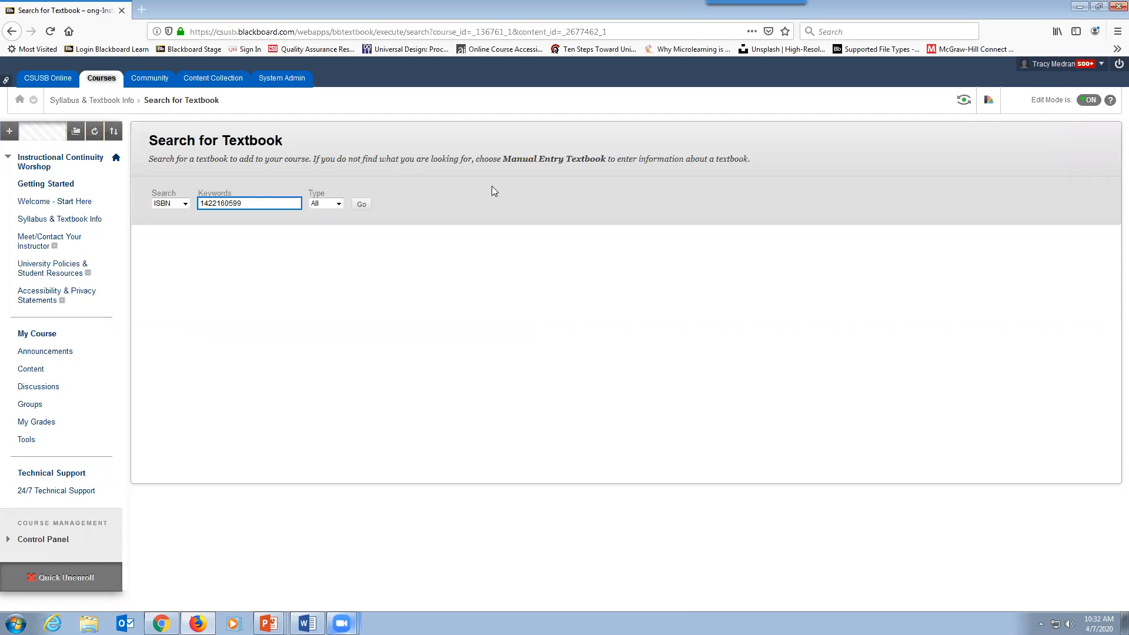
left_click(361, 204)
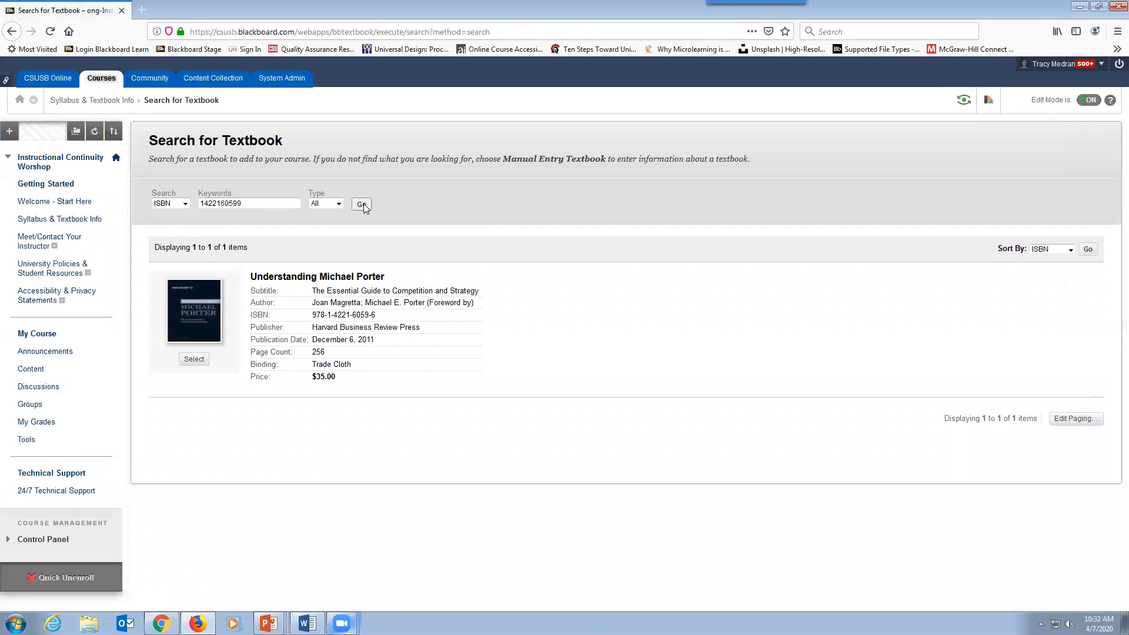
Add the textbook Understanding Michael Porter as required without a description, and open the University Policies & Student Resources content area
left_click(194, 359)
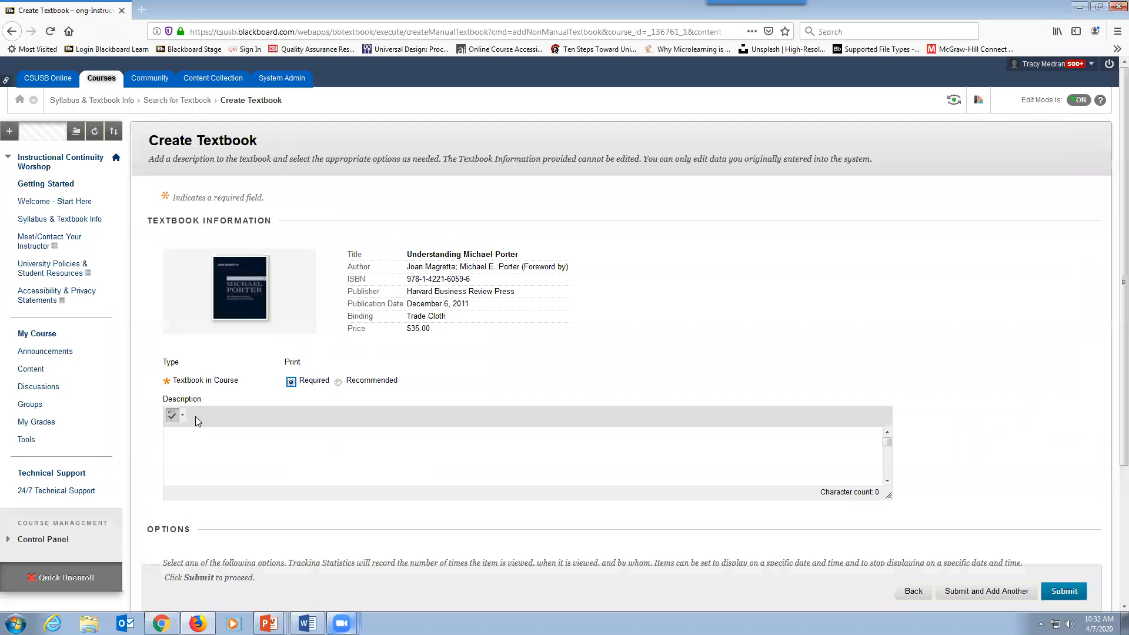
left_click(177, 432)
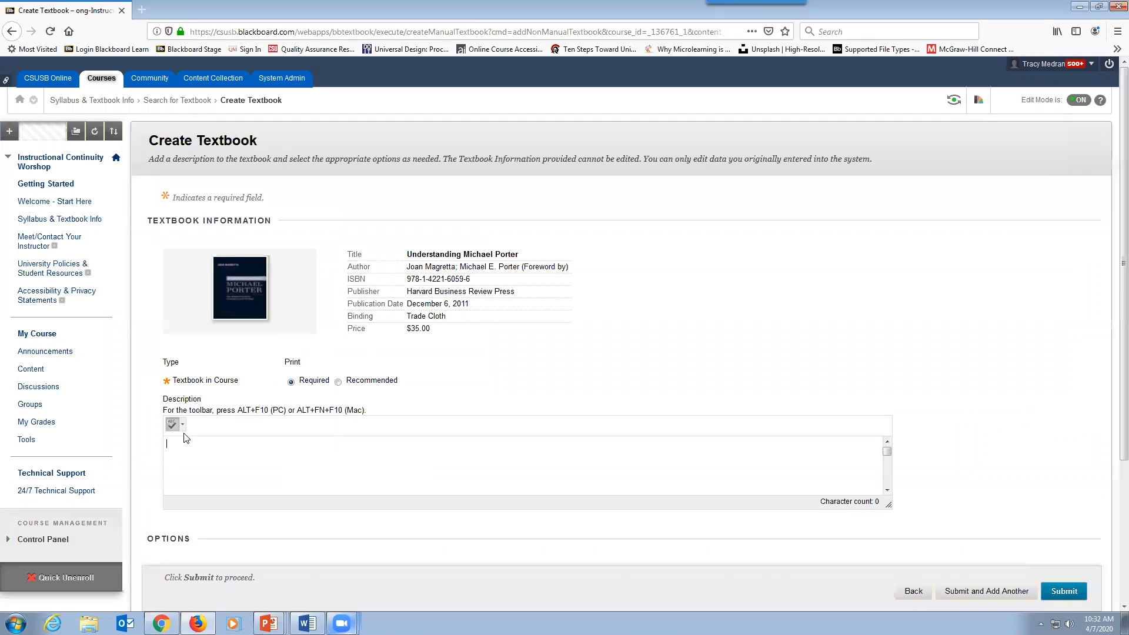
left_click(1064, 591)
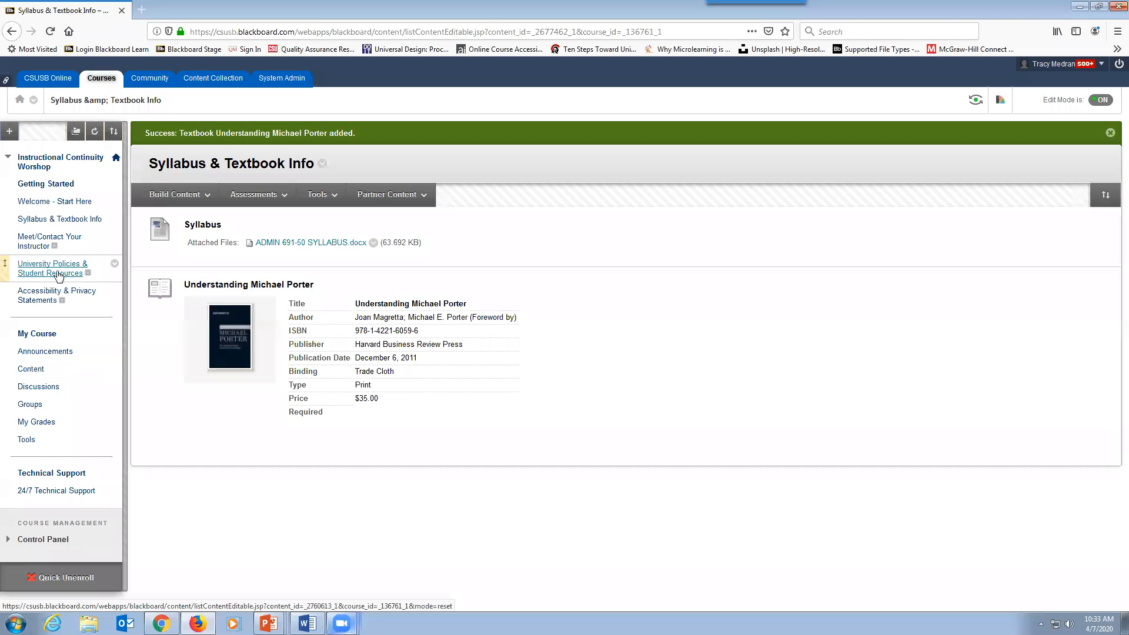
left_click(36, 274)
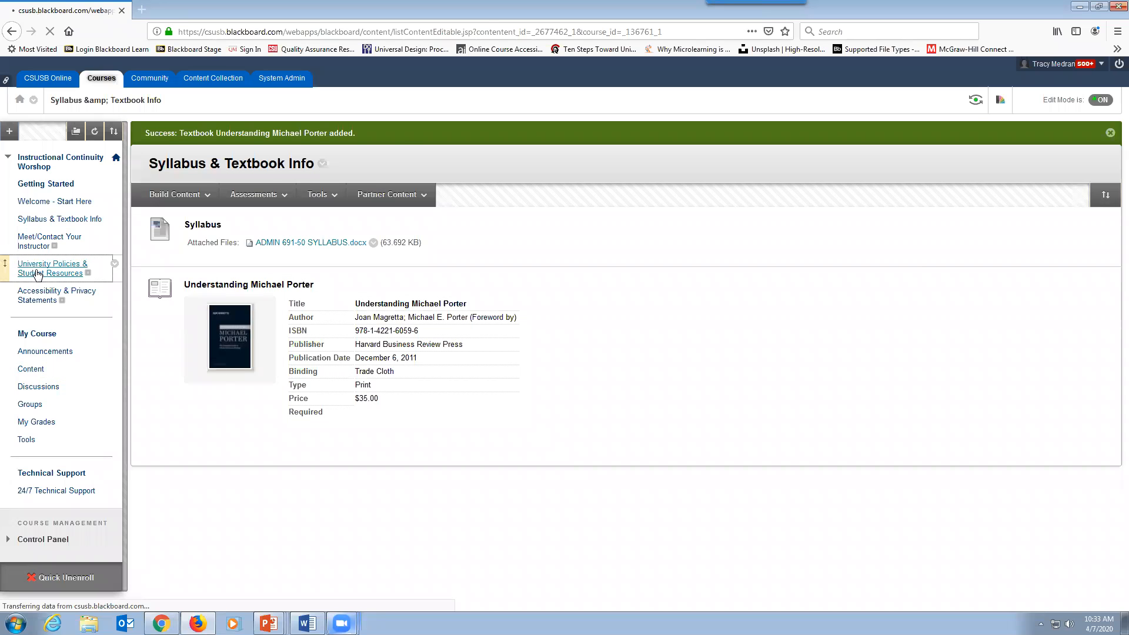
left_click(164, 177)
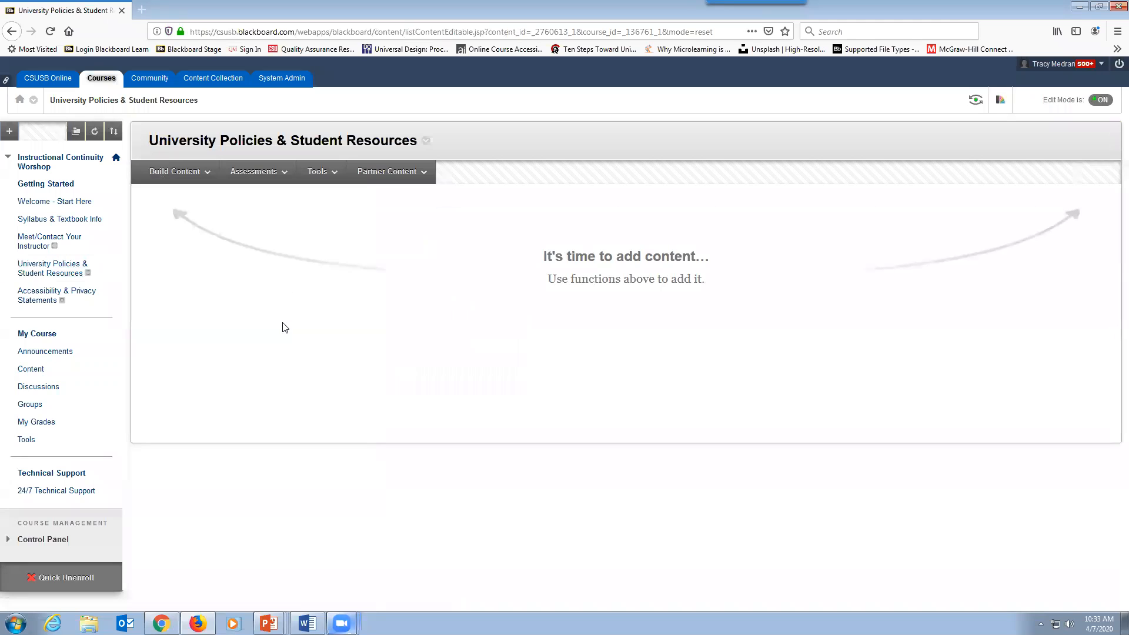
left_click(157, 176)
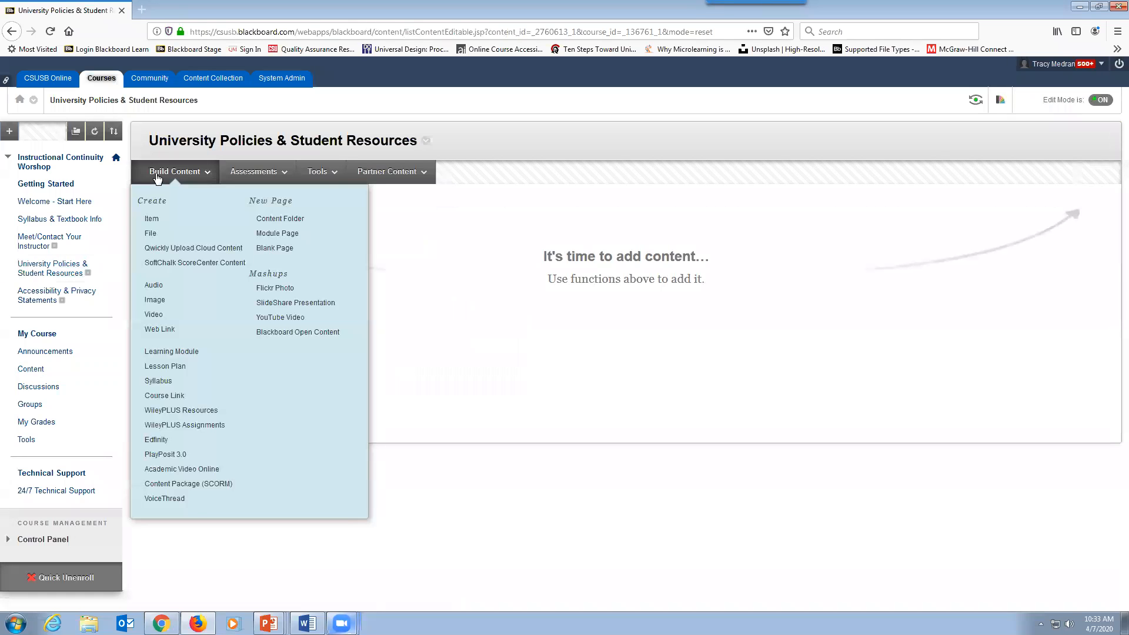
left_click(163, 332)
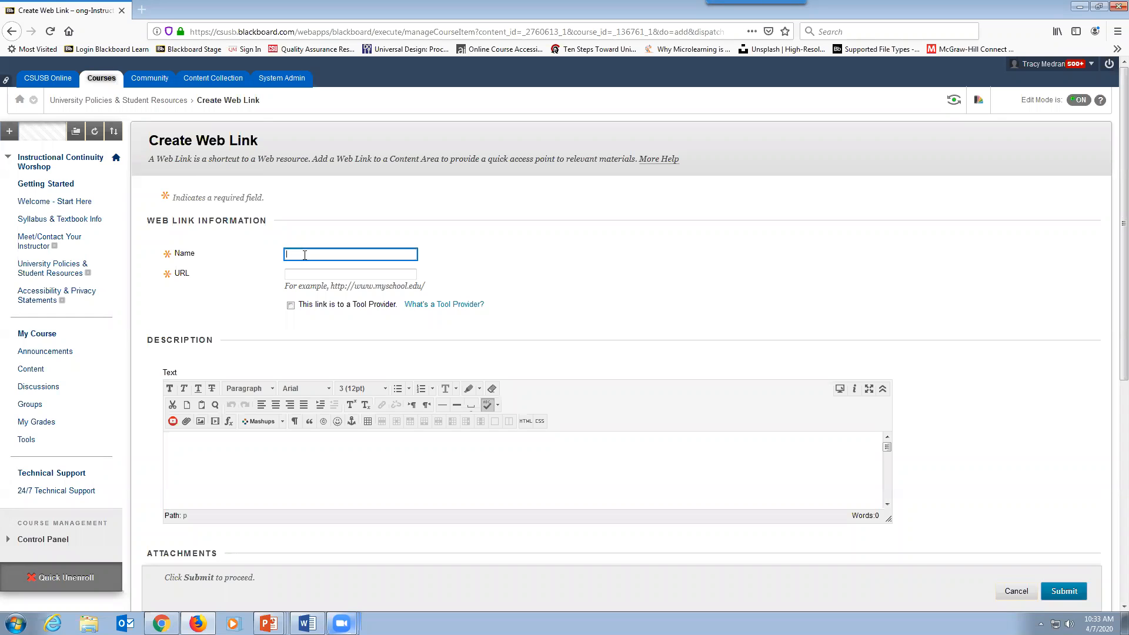
type("CSUSB Student Resource Center")
left_click(301, 274)
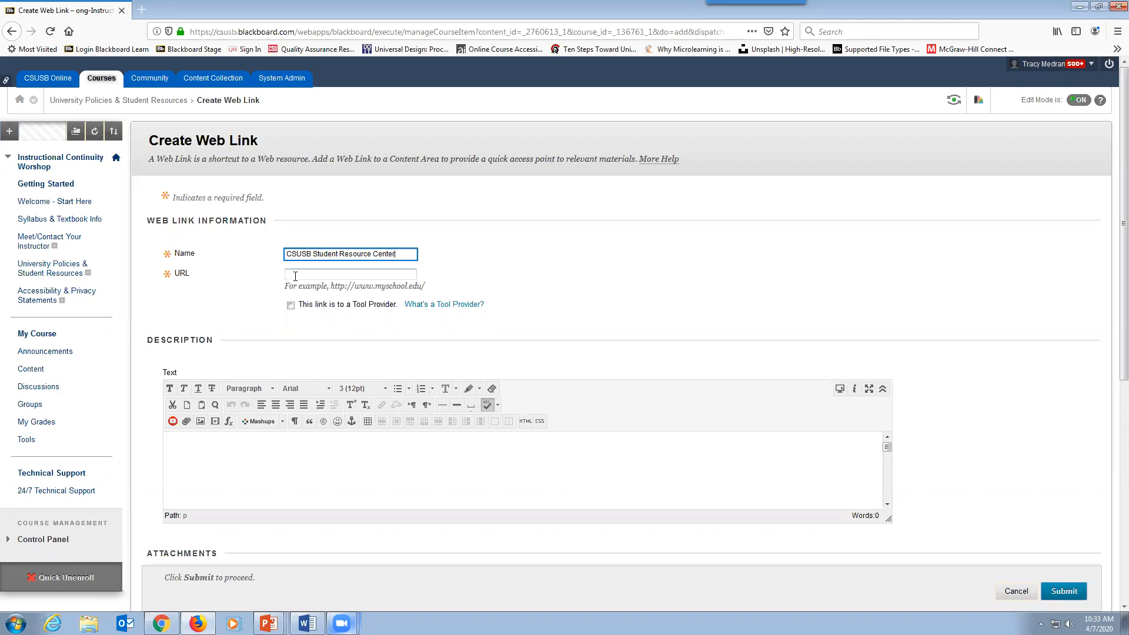
left_click(296, 273)
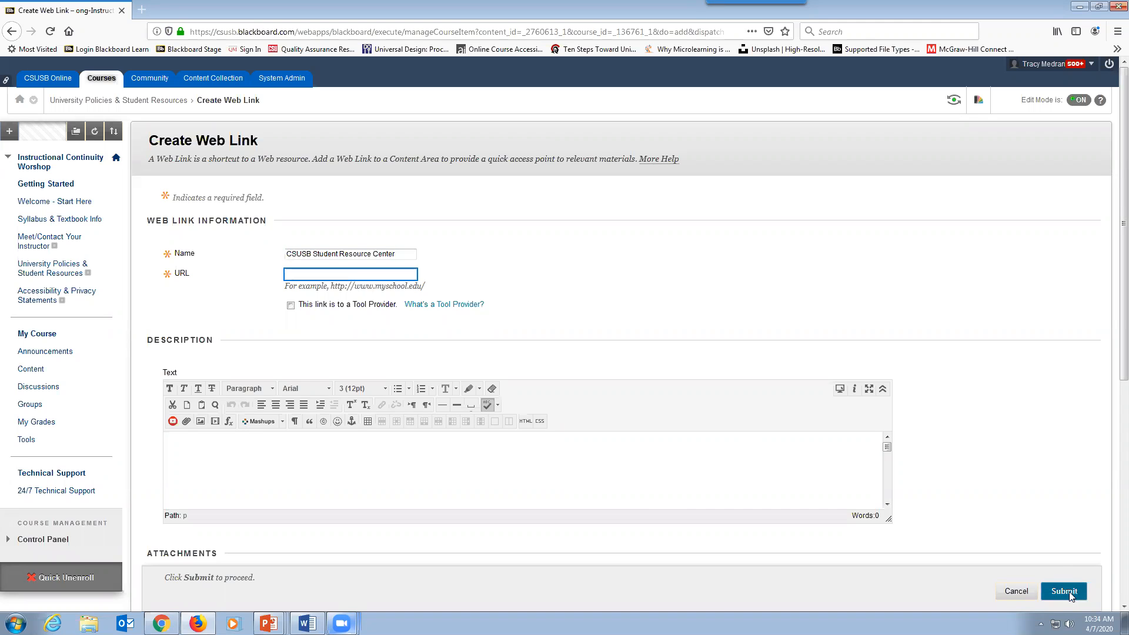
left_click(1015, 592)
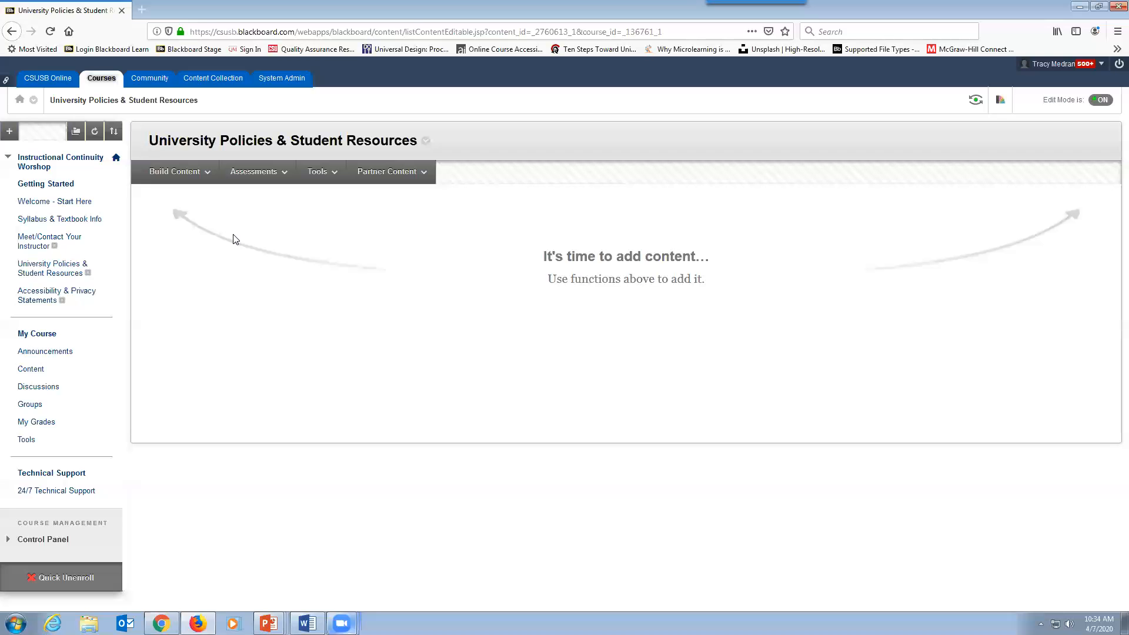
Search the web for "csusb" in a new browser tab, open the CSUSB home page and copy its address
left_click(142, 10)
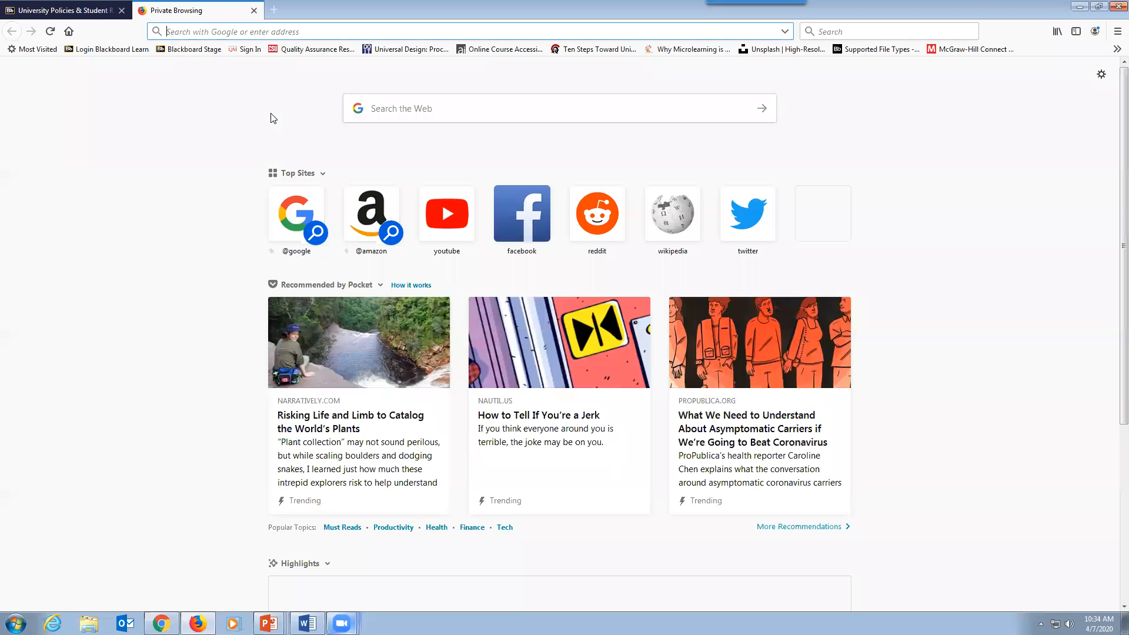
left_click(382, 112)
type("csusb")
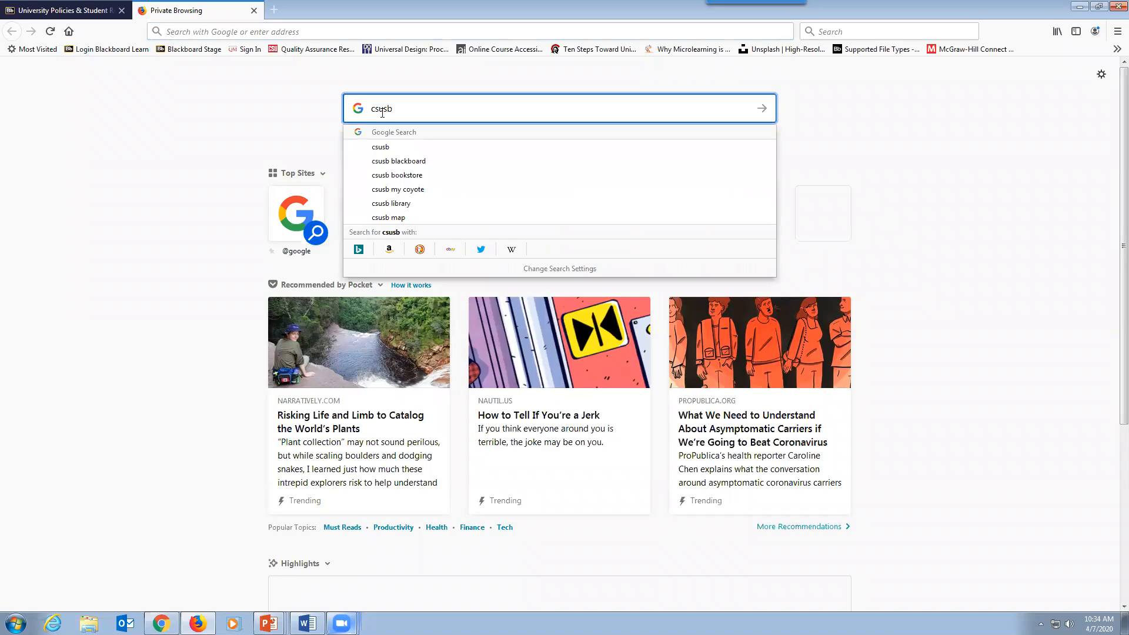
key("Return")
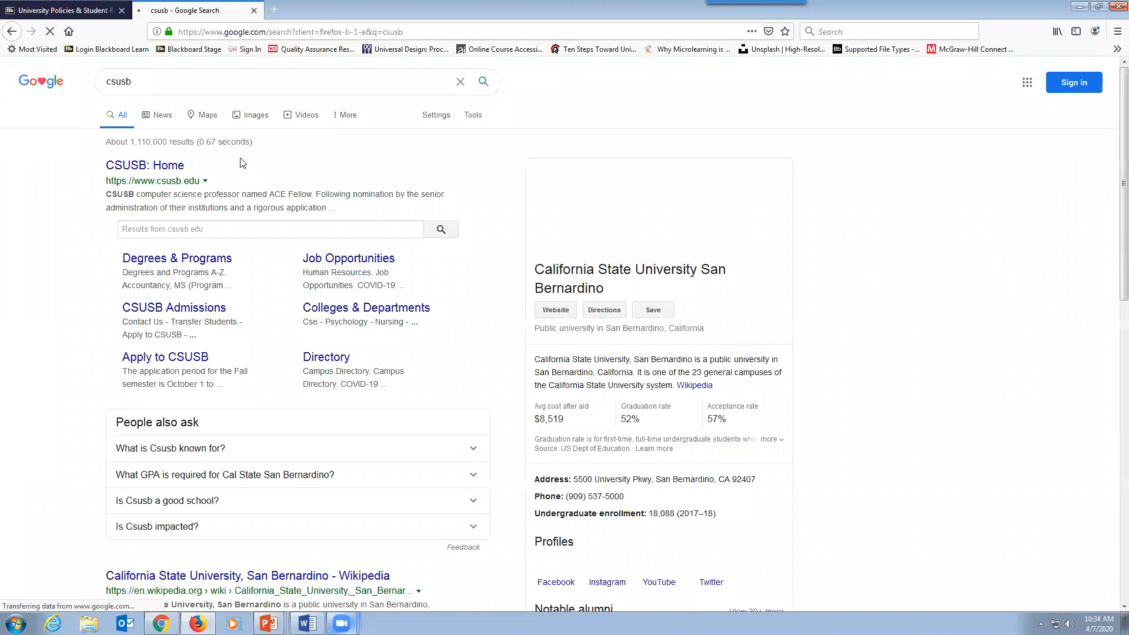
left_click(150, 168)
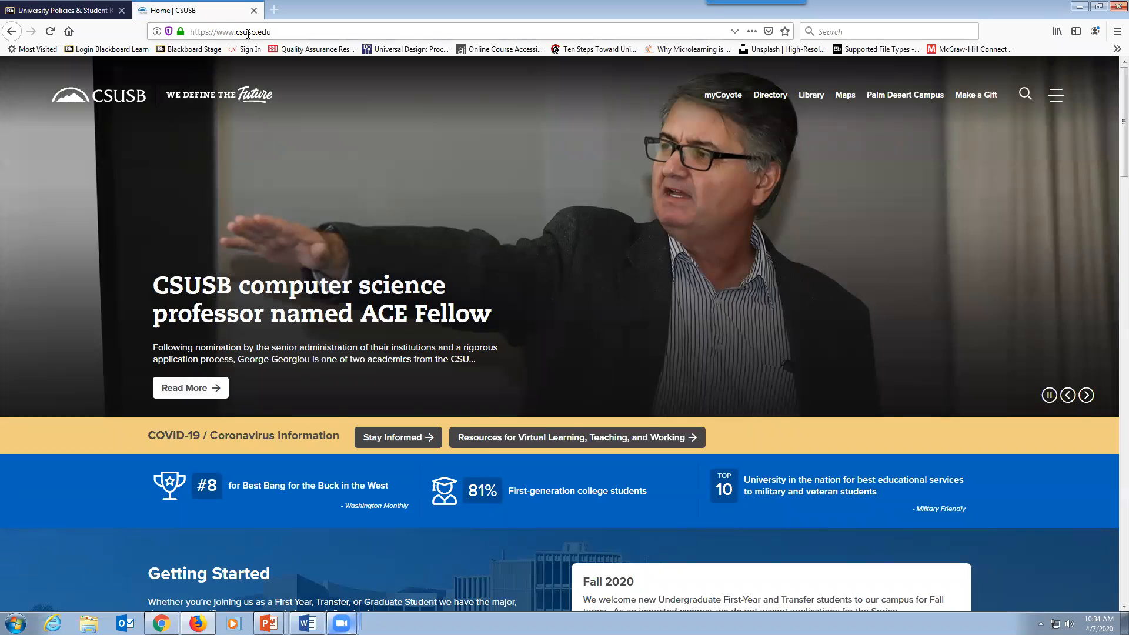
left_click(222, 30)
key("ctrl+c")
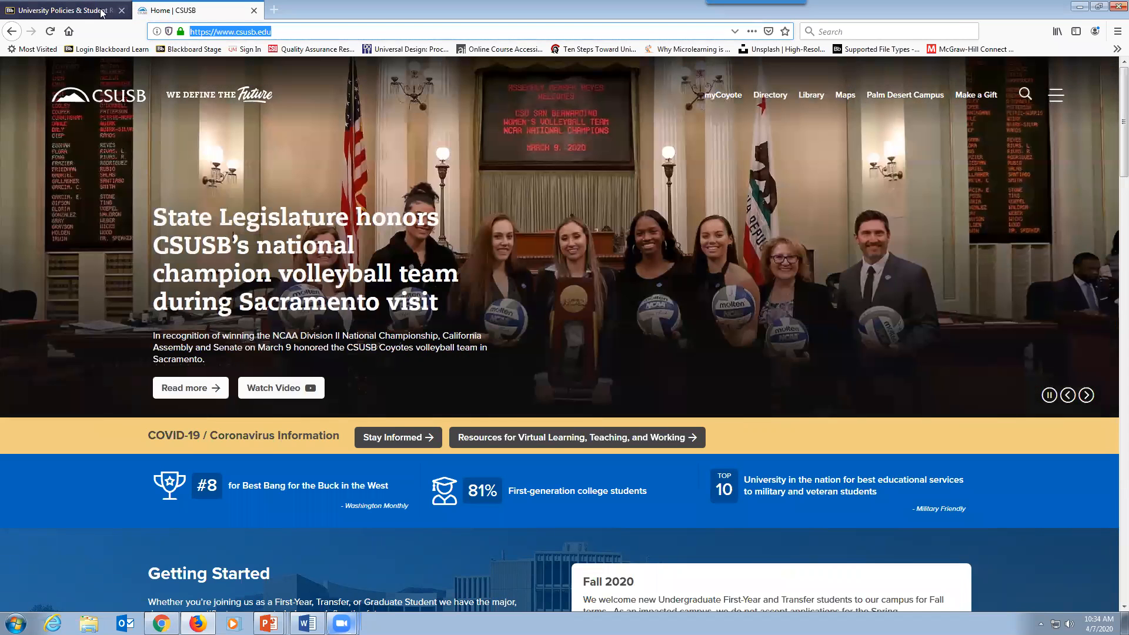
left_click(92, 11)
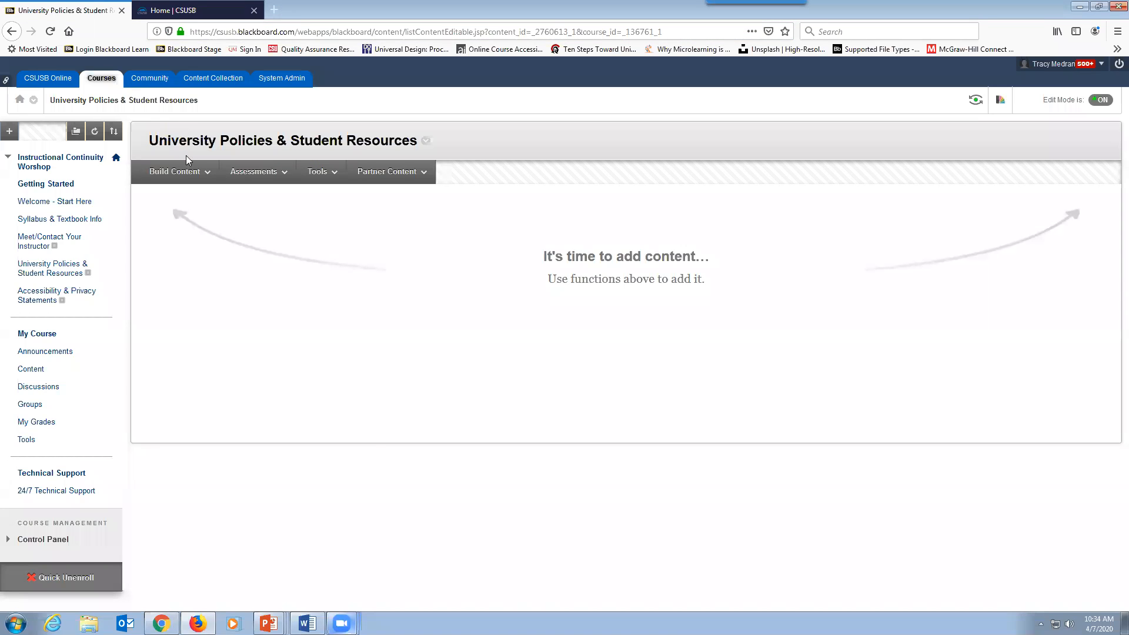
left_click(178, 174)
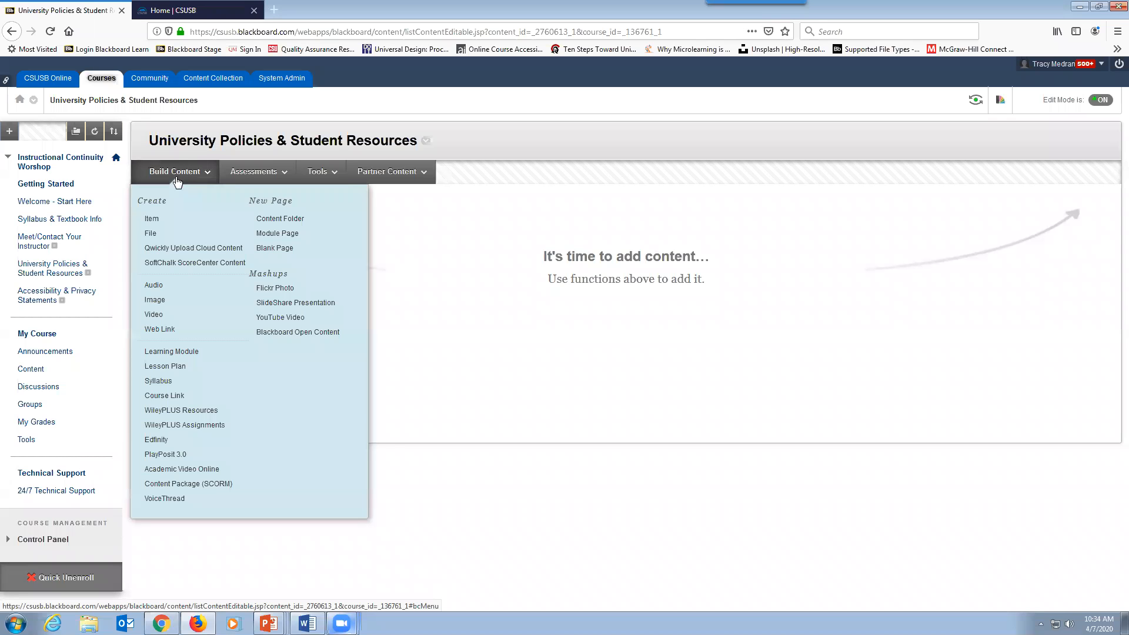
left_click(160, 331)
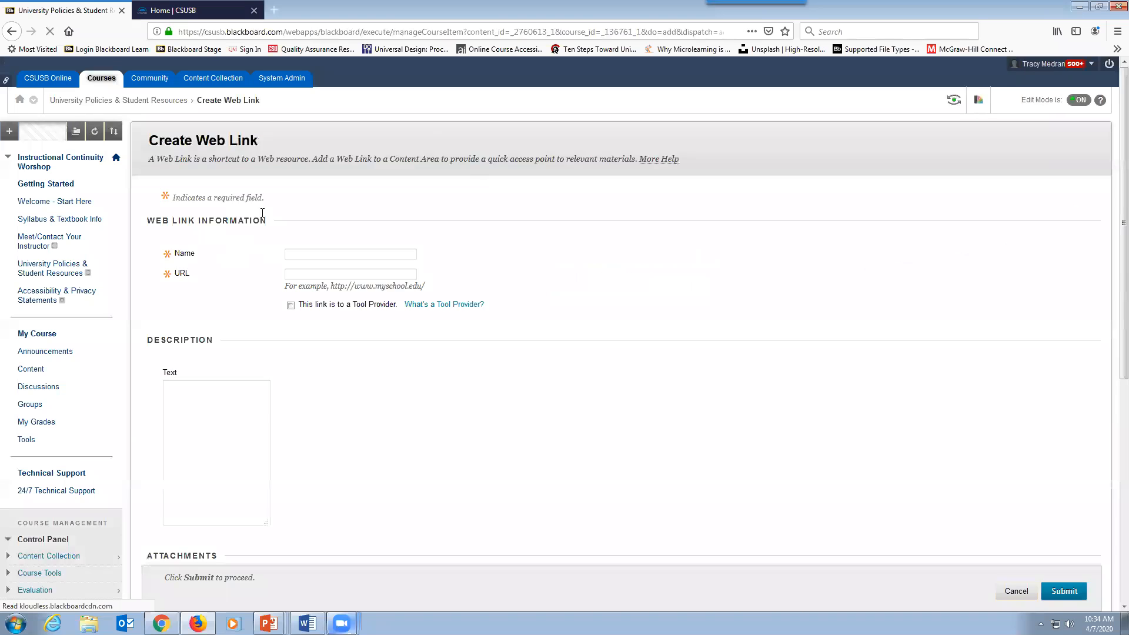
type("CS")
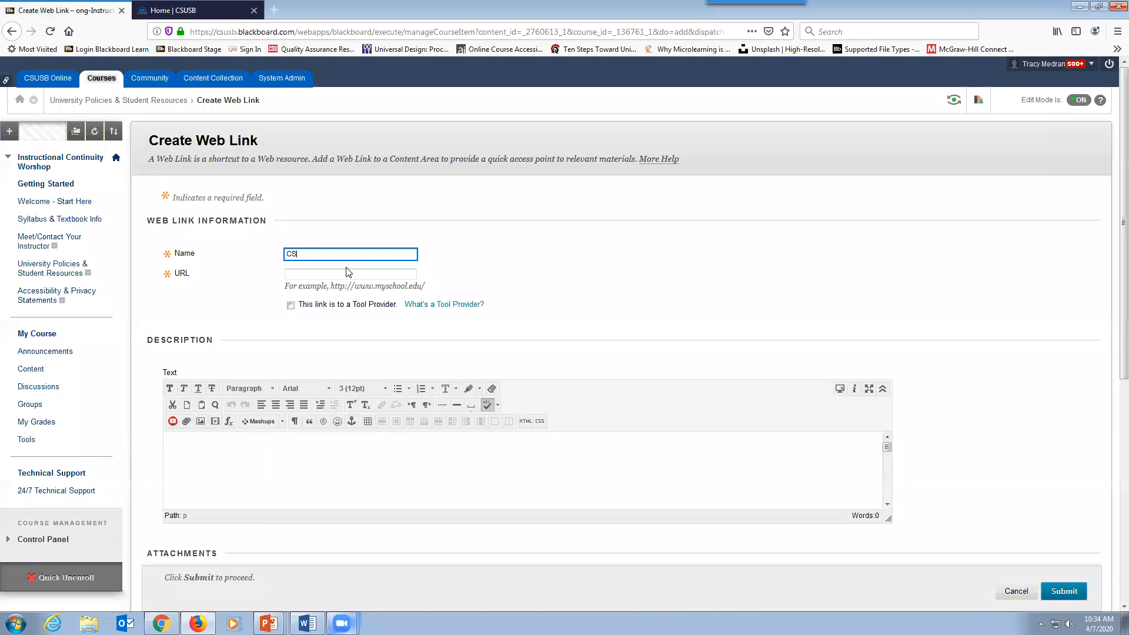
type("USB Home Page")
left_click(336, 273)
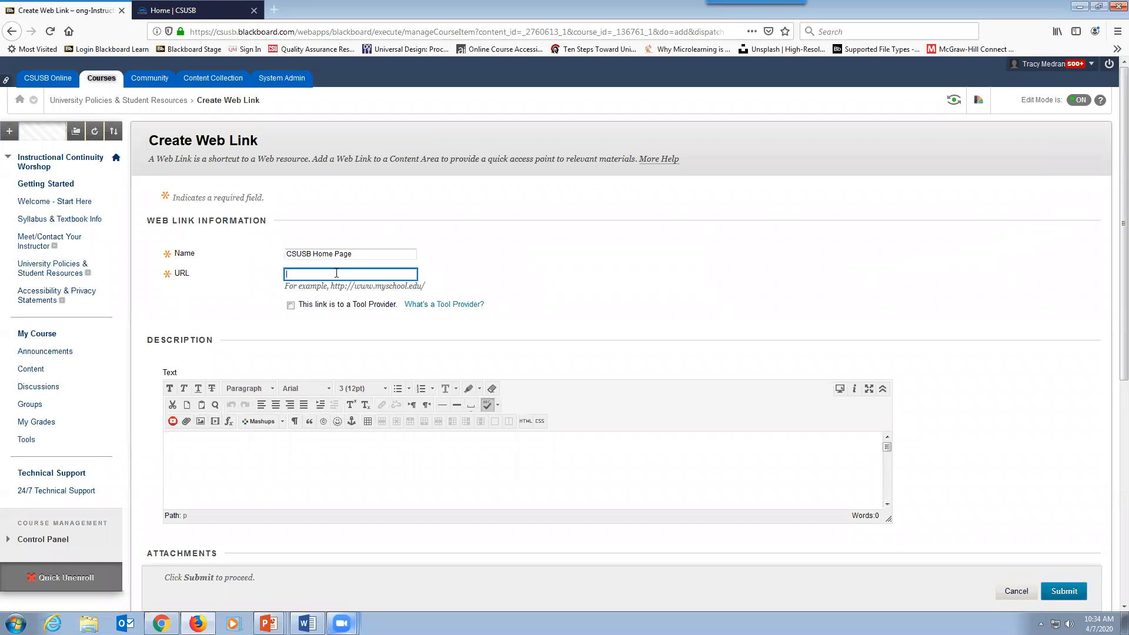
key("ctrl+v")
left_click(192, 447)
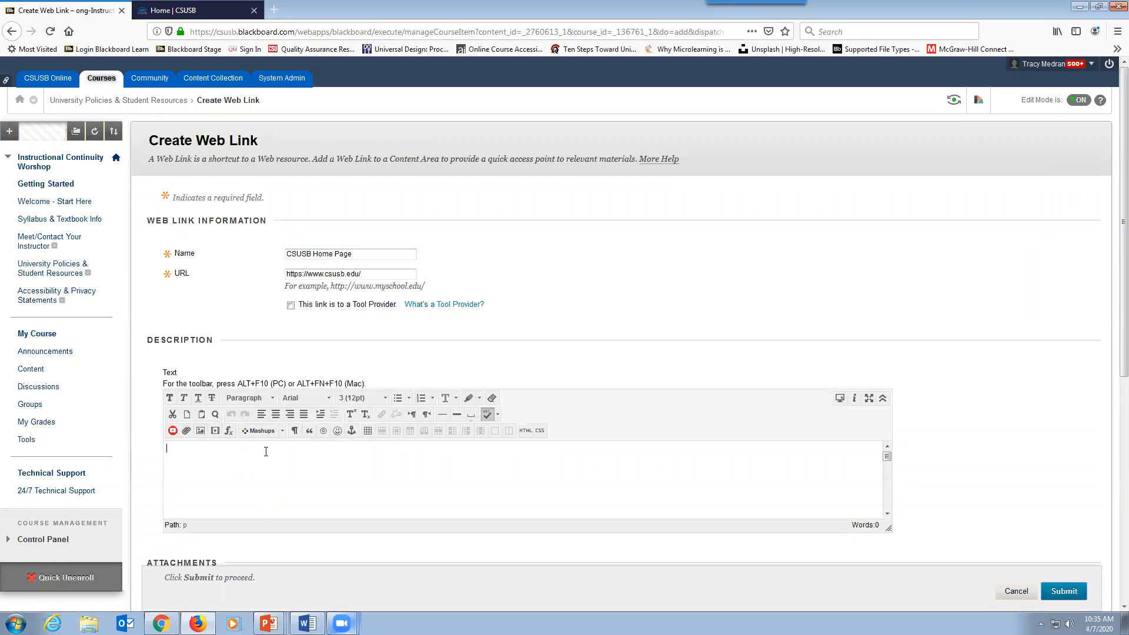
left_click(1065, 590)
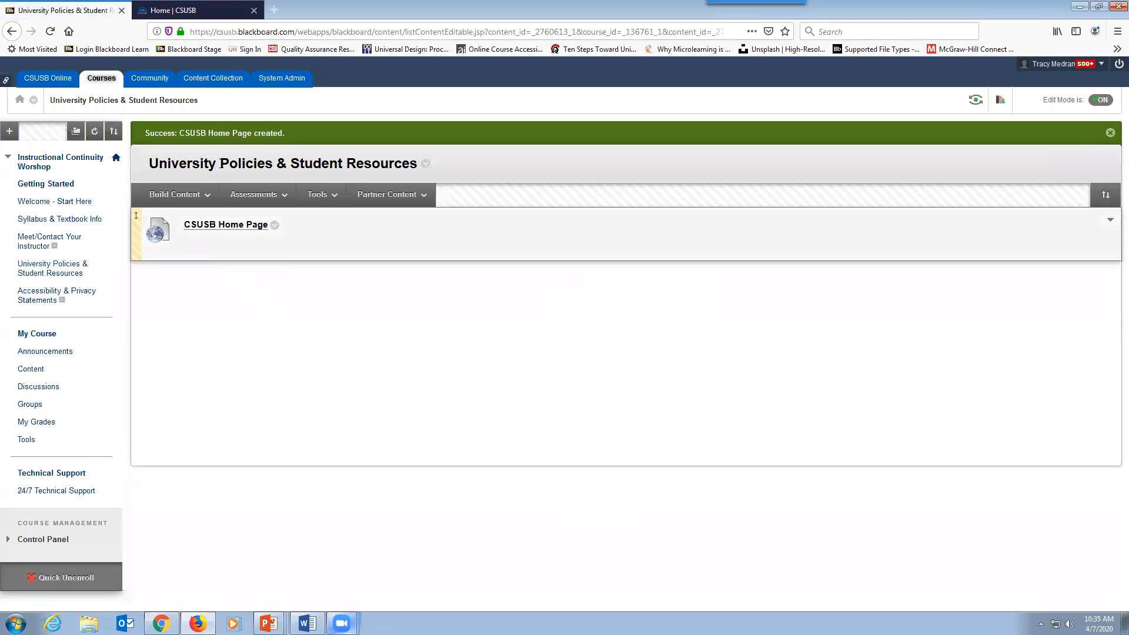
Test the CSUSB Home Page web link and close the page it opens
left_click(176, 195)
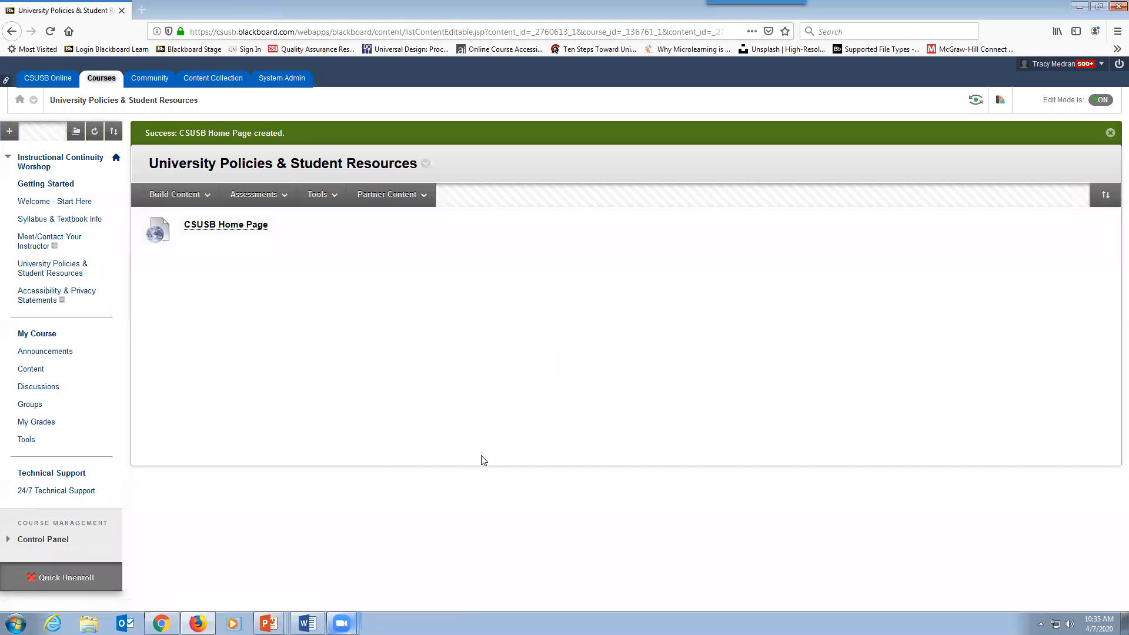
left_click(222, 229)
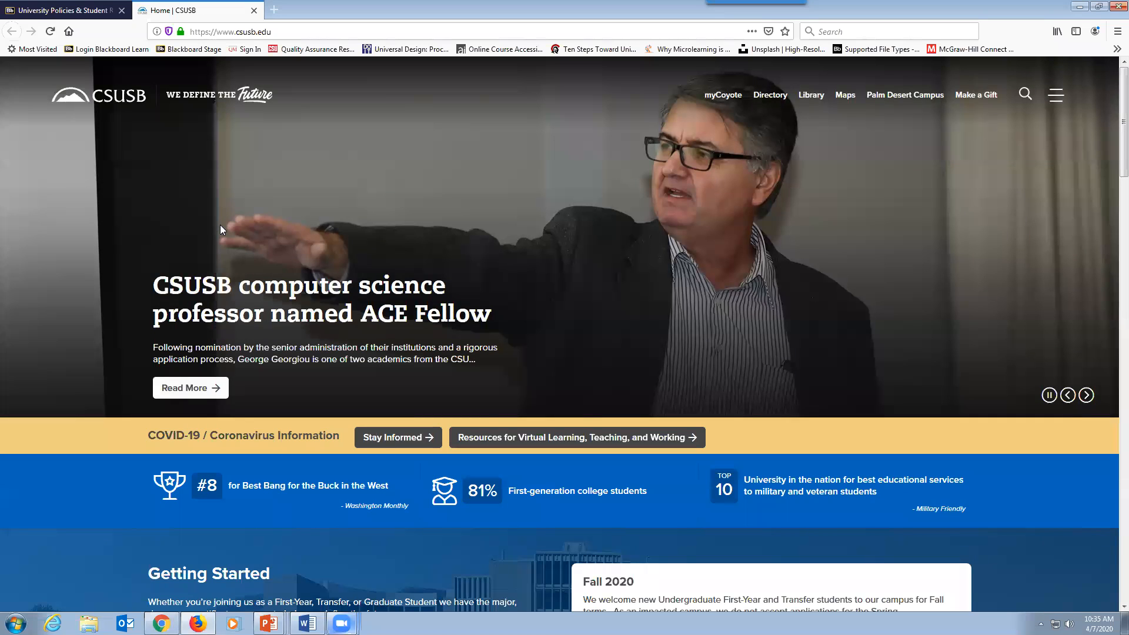
left_click(254, 10)
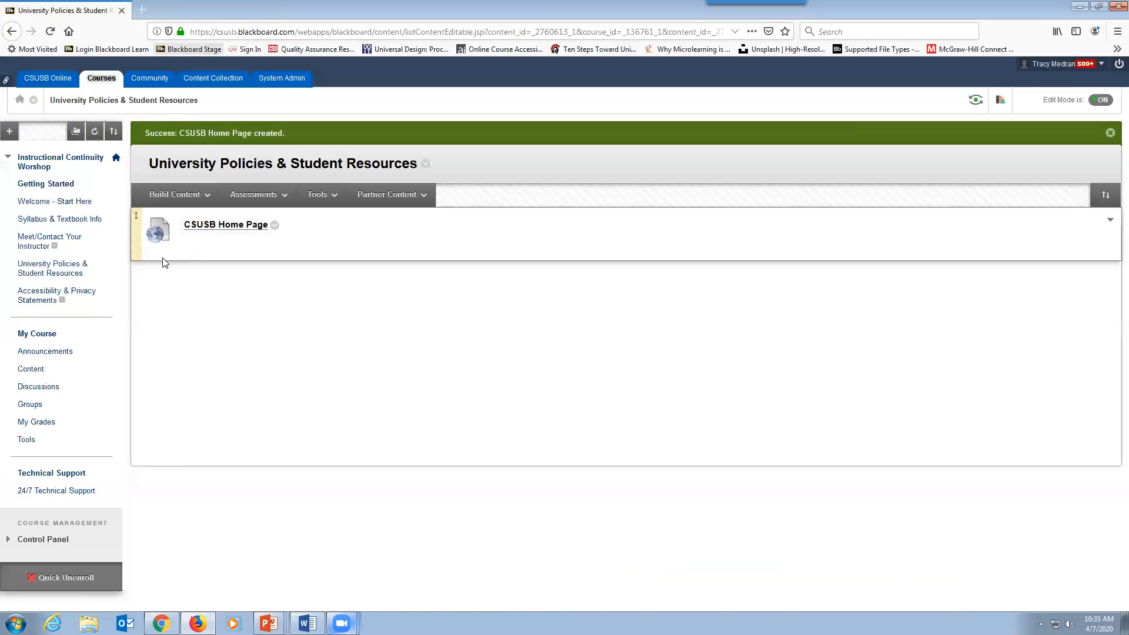
Open the Accessibility & Privacy Statements content area from the course menu
left_click(35, 299)
left_click(176, 172)
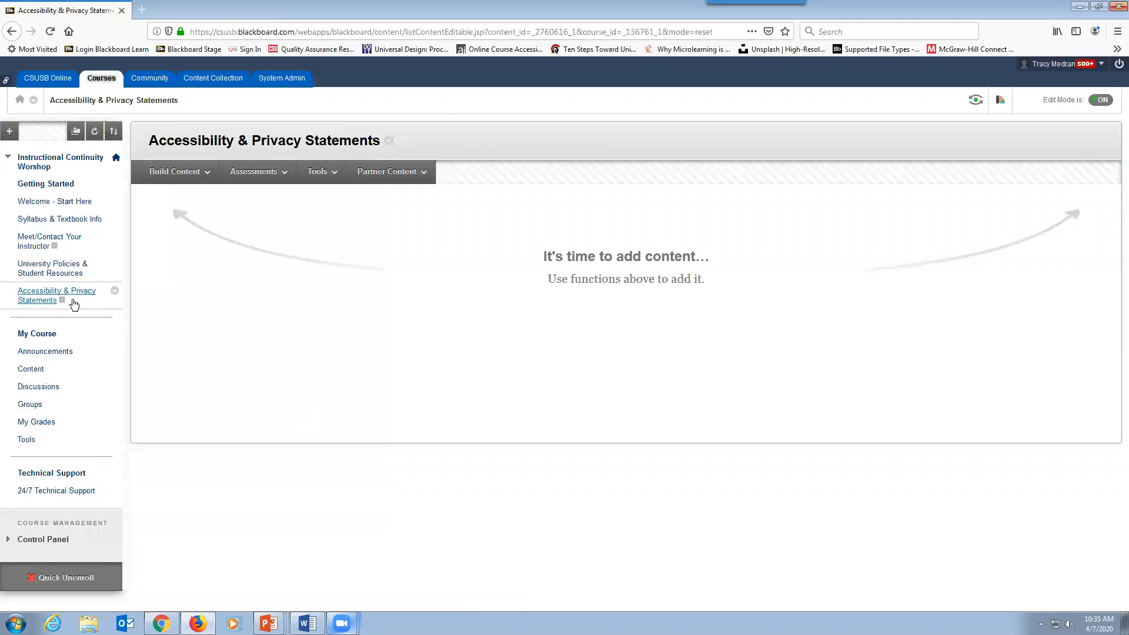
left_click(34, 301)
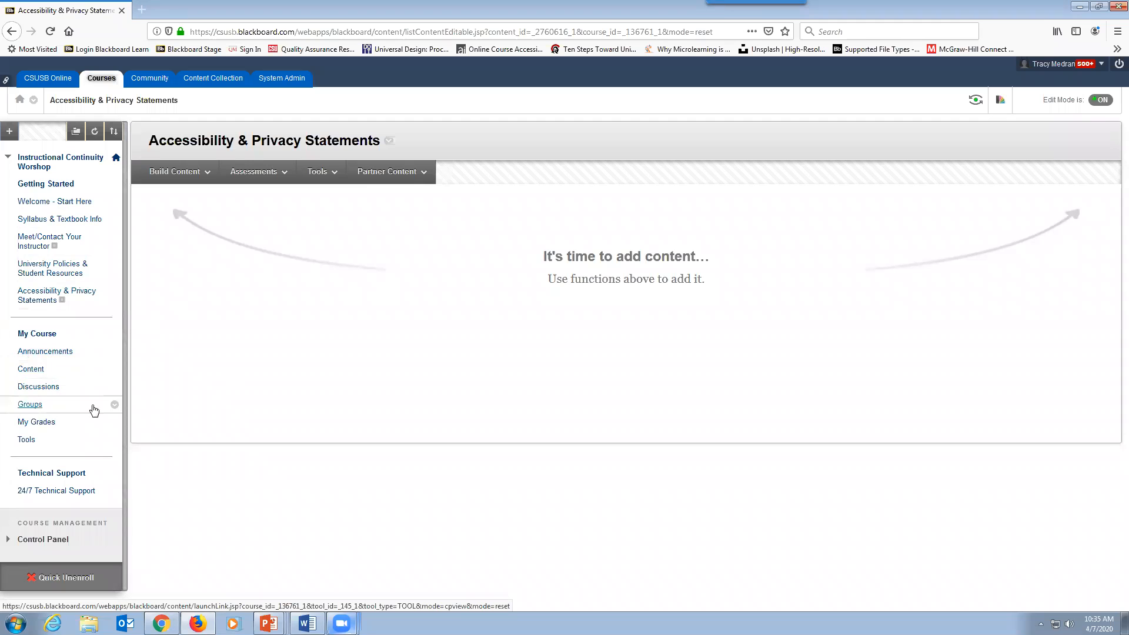
Start a new course announcement with the subject "Please read the syllabus"
left_click(31, 357)
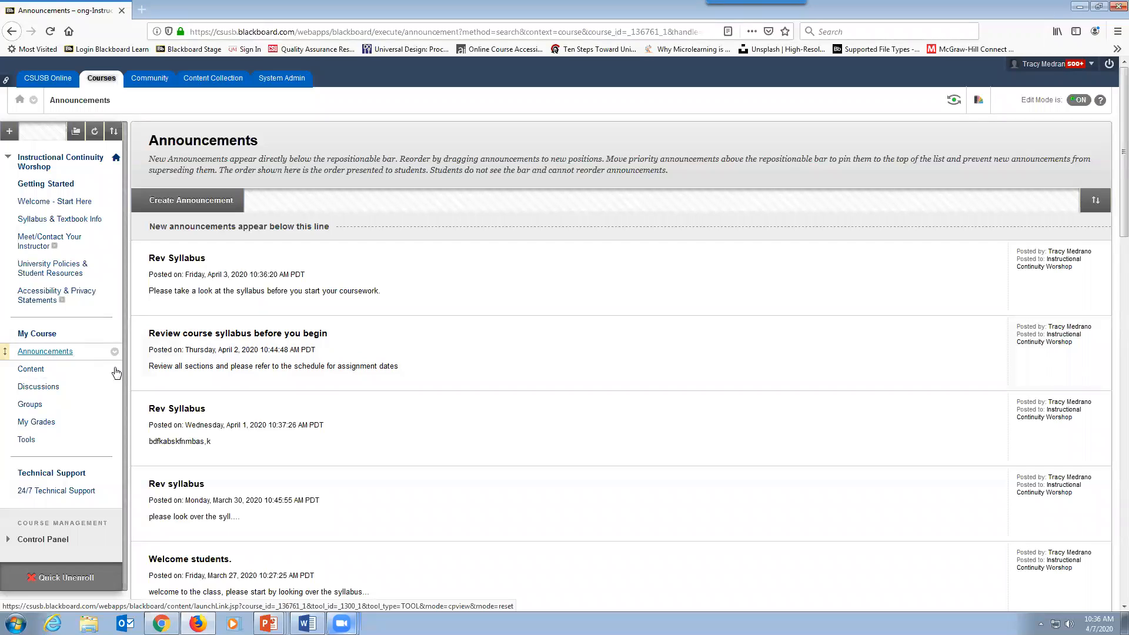
left_click(63, 353)
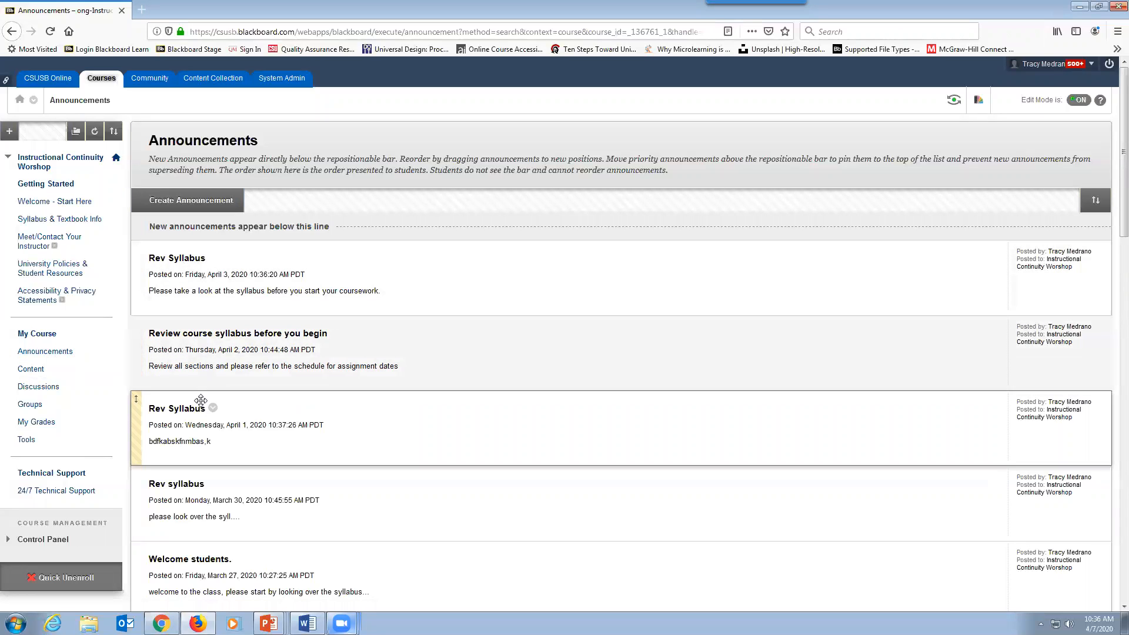
scroll(215, 548, "down", 3)
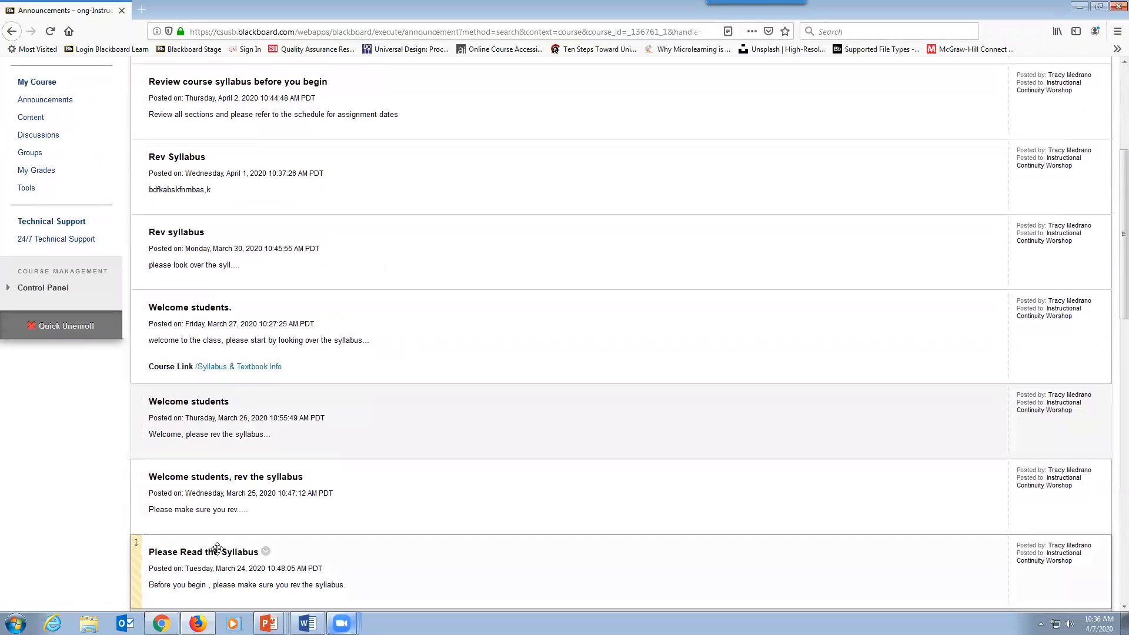
scroll(217, 548, "up", 4)
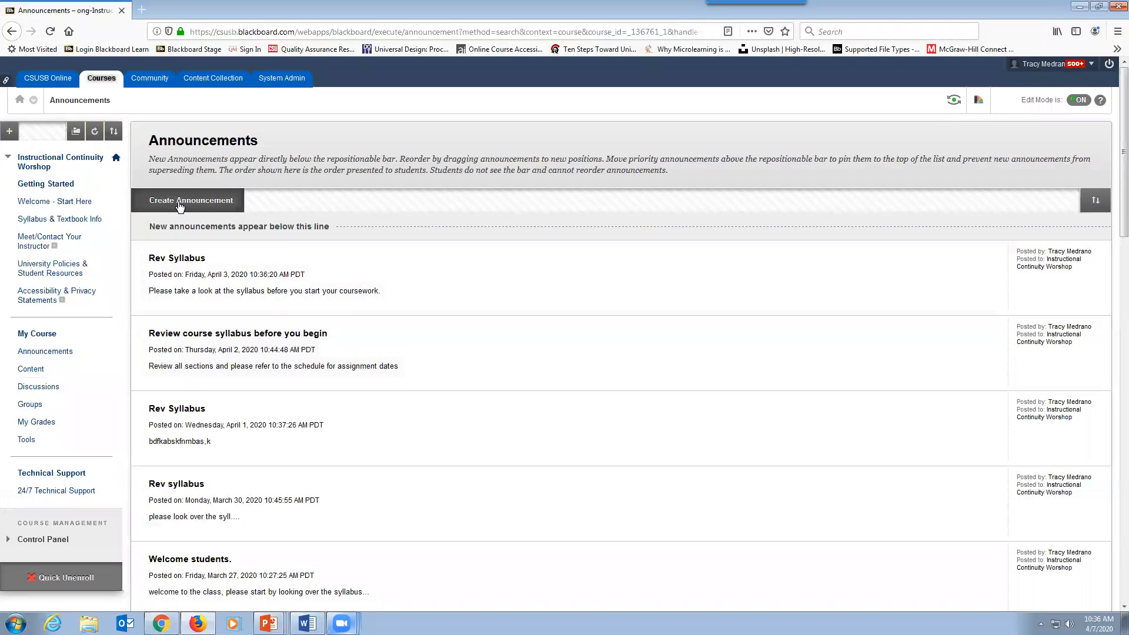
left_click(179, 203)
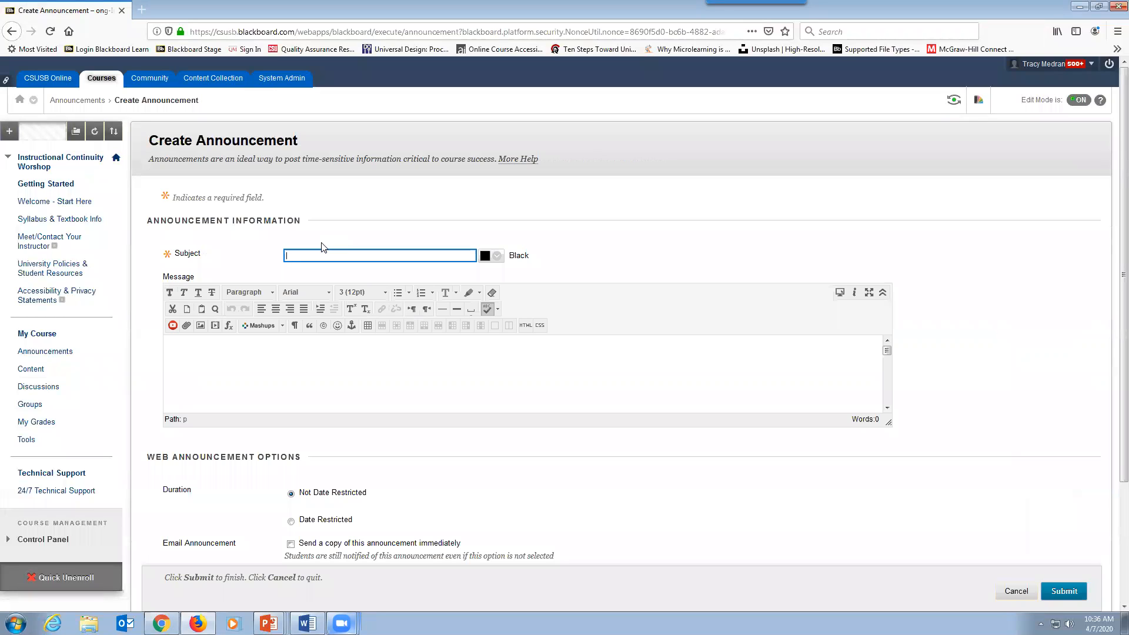
type("Please read the syllabus")
Write the announcement message "Welcome students, please read the syllabus before you get started." and correct its spelling
left_click(309, 350)
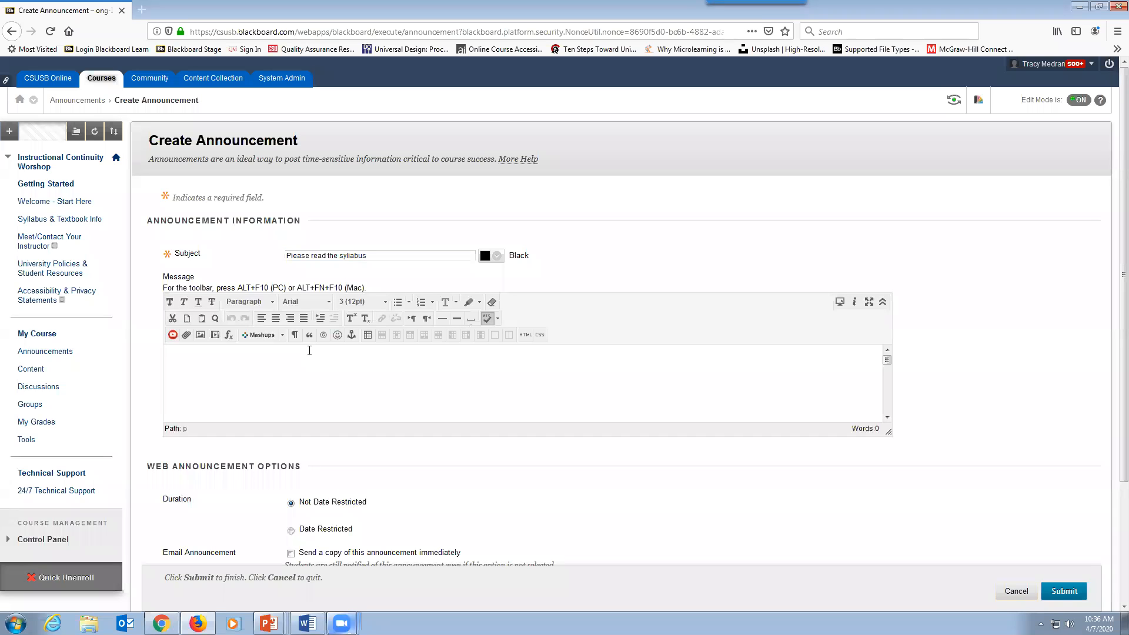
type("Welcome stduents, please read the syllabus befor")
key("BackSpace")
type("e ")
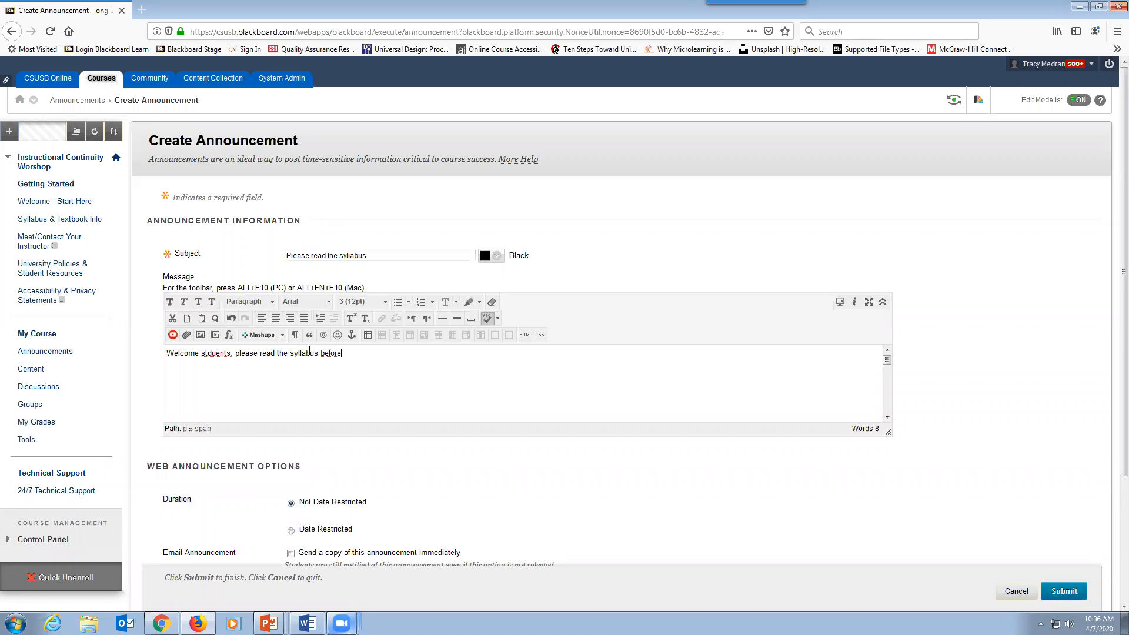
type("you get starte")
right_click(215, 357)
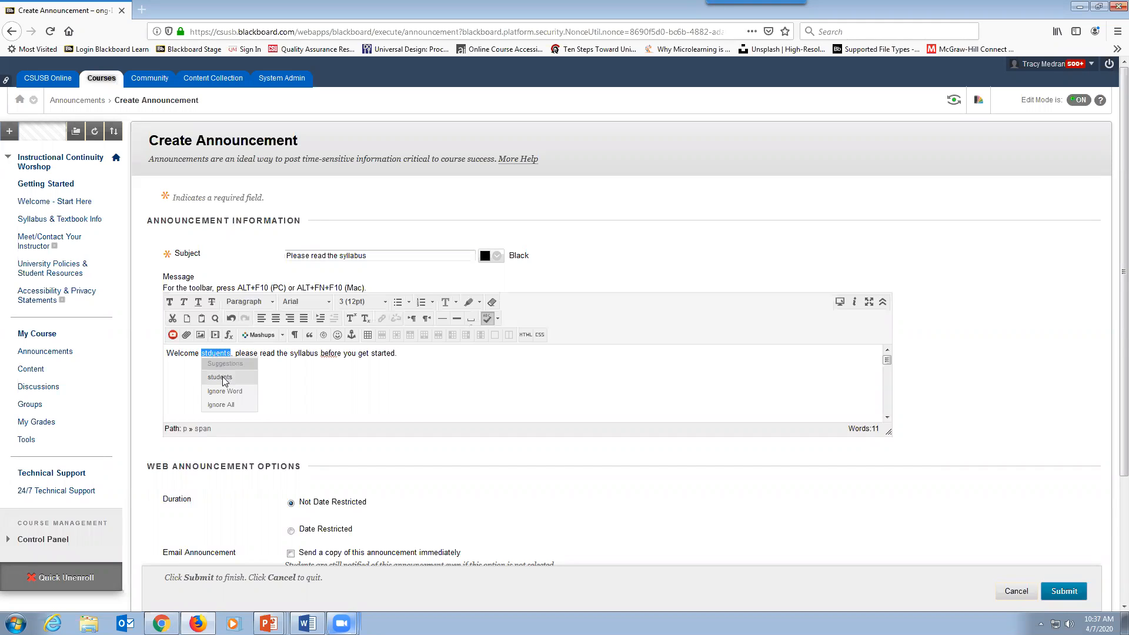
left_click(222, 376)
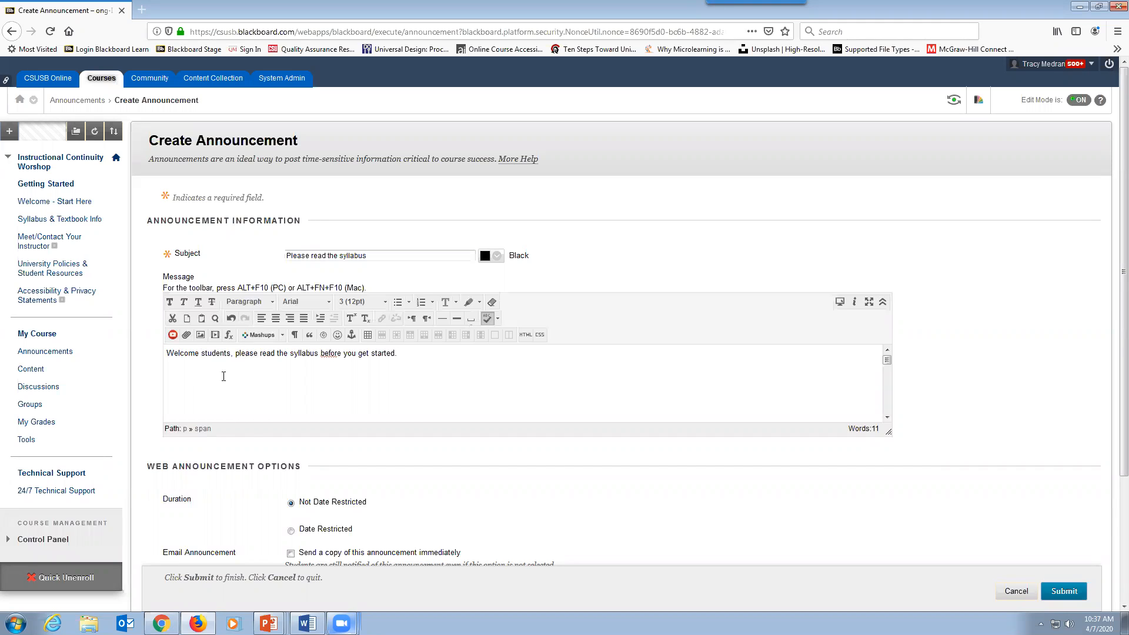
right_click(336, 359)
left_click(333, 365)
left_click(347, 355)
key("Delete")
Set the announcement to email a copy immediately, keeping it not date restricted
scroll(421, 499, "down", 3)
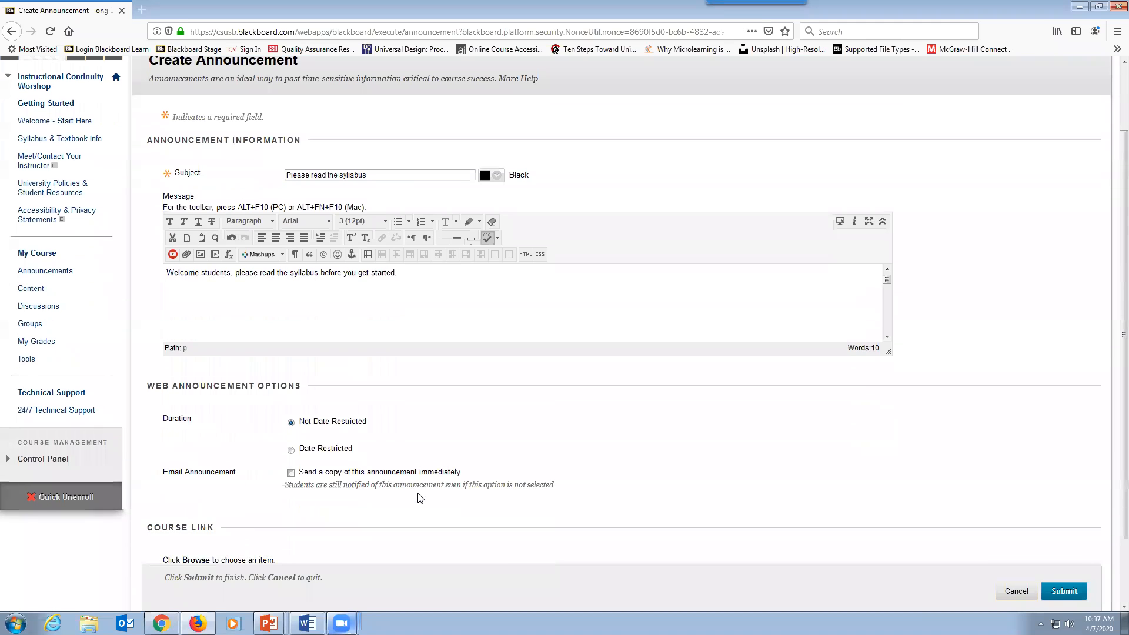
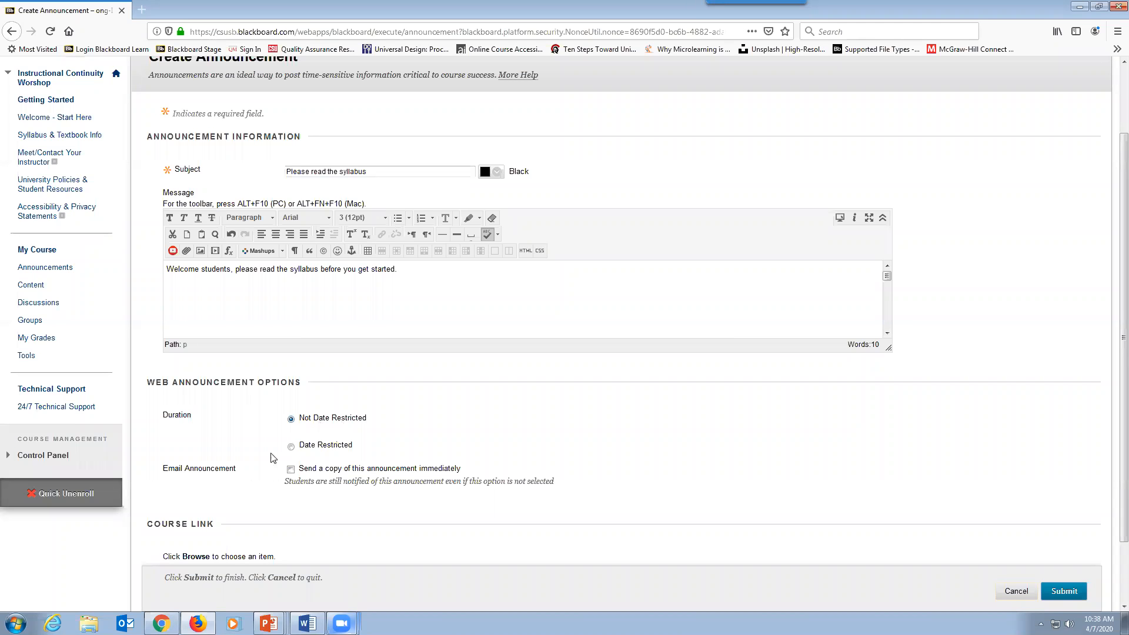
scroll(246, 496, "down", 3)
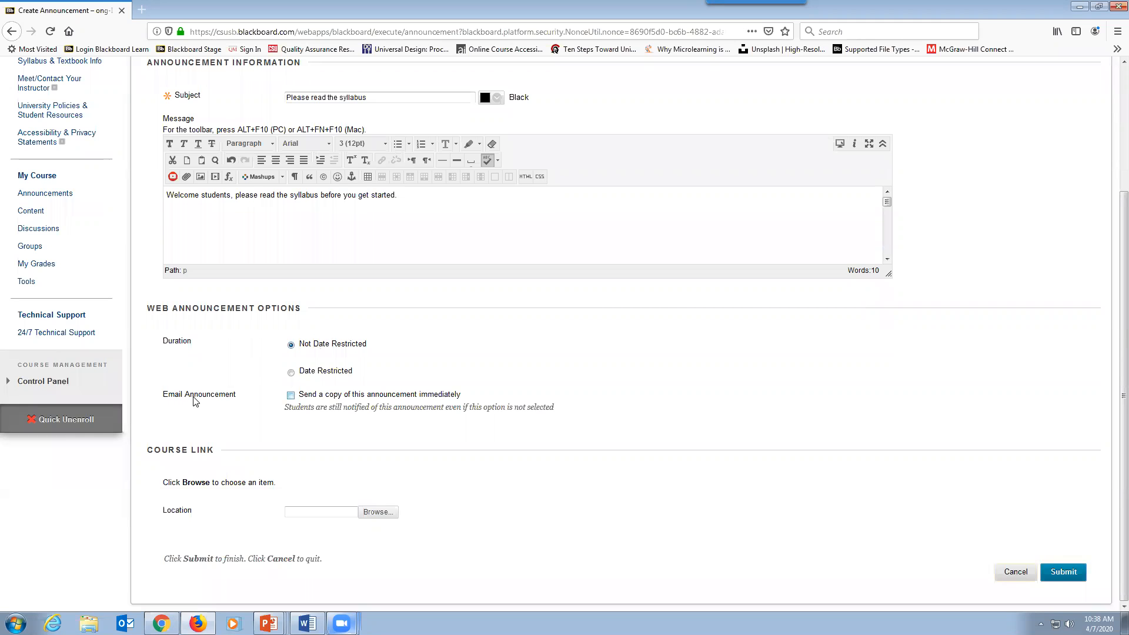
left_click(291, 397)
Submit the announcement with a course link to the Syllabus item under Syllabus & Textbook Info, and follow that link to test it
left_click(377, 513)
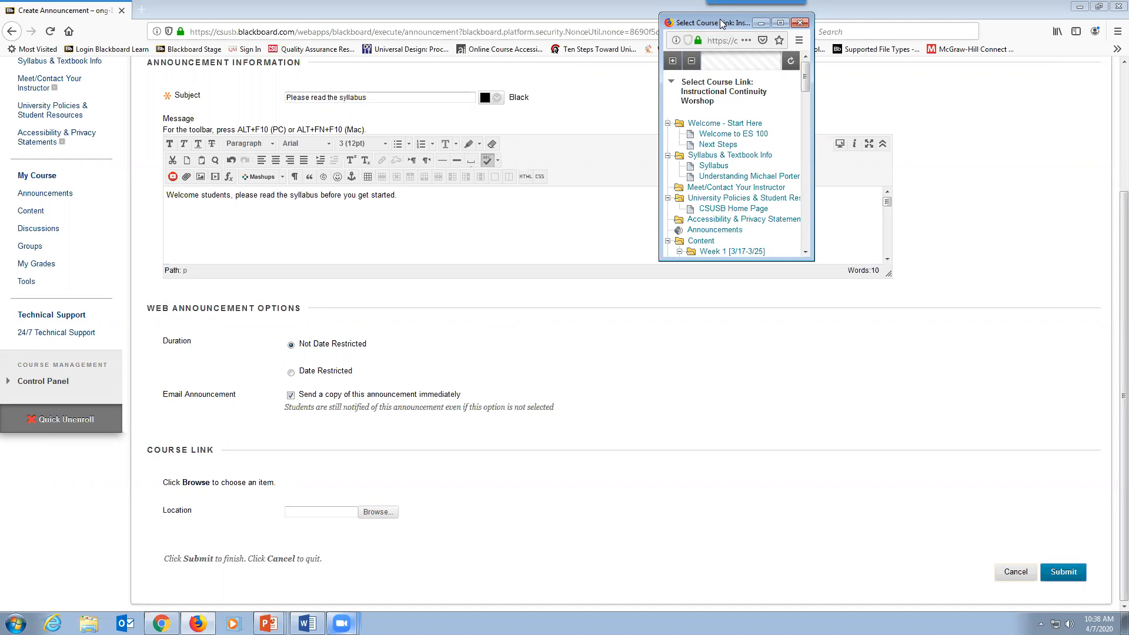
left_click_drag(720, 21, 477, 327)
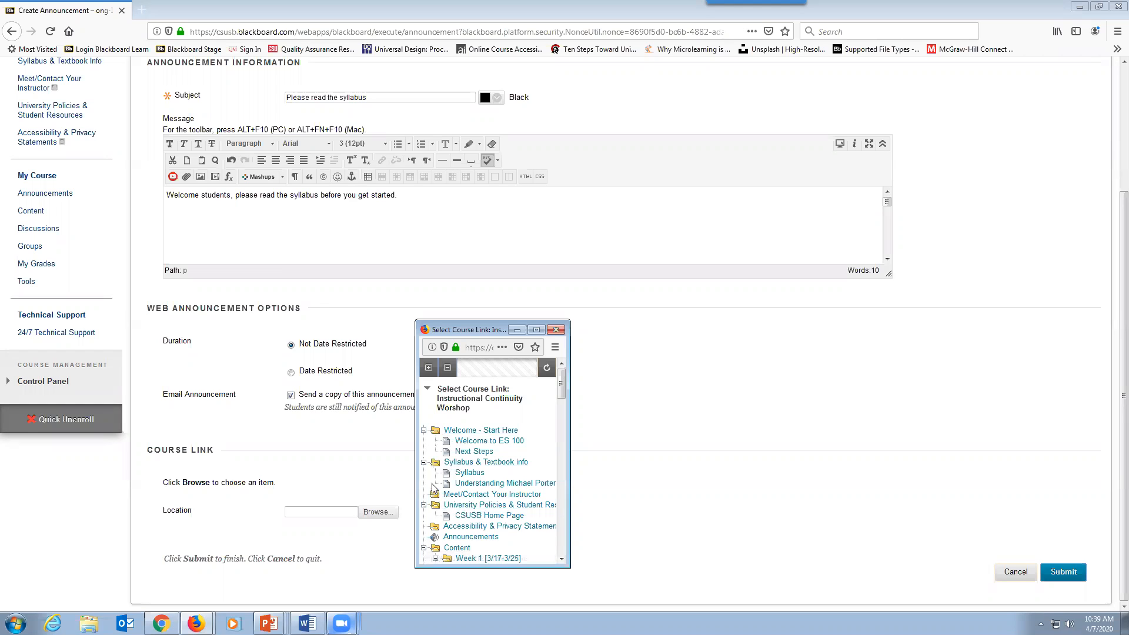
left_click(469, 473)
left_click(1063, 571)
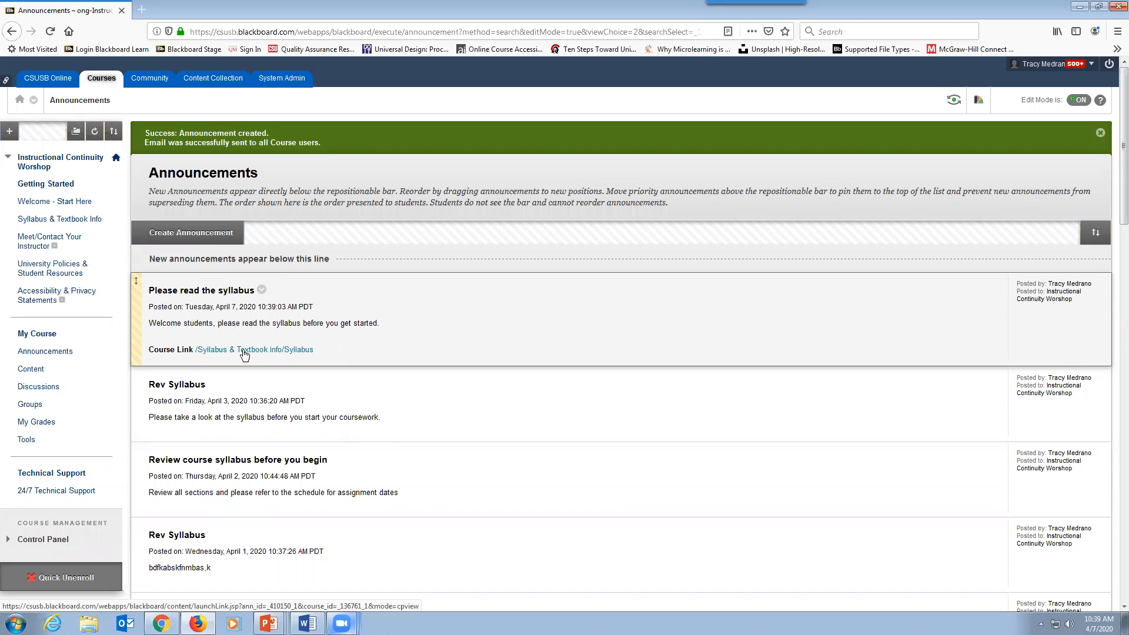
left_click(255, 350)
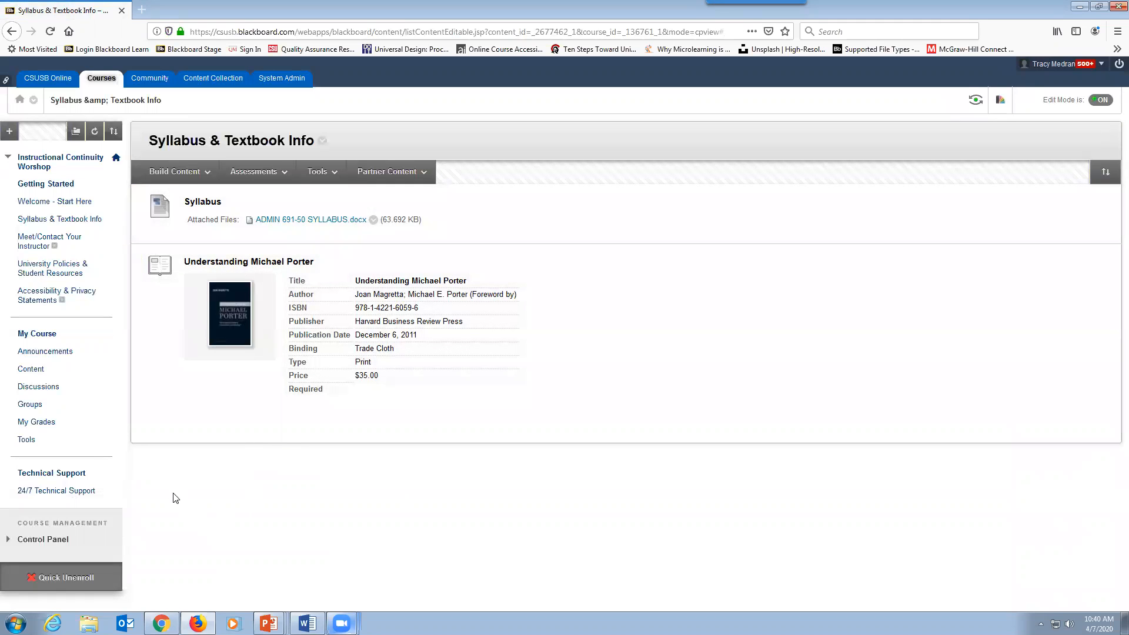
Open the Week 2: (Date) folder in the Content area and examine its items from the readings down to the exam
left_click(28, 372)
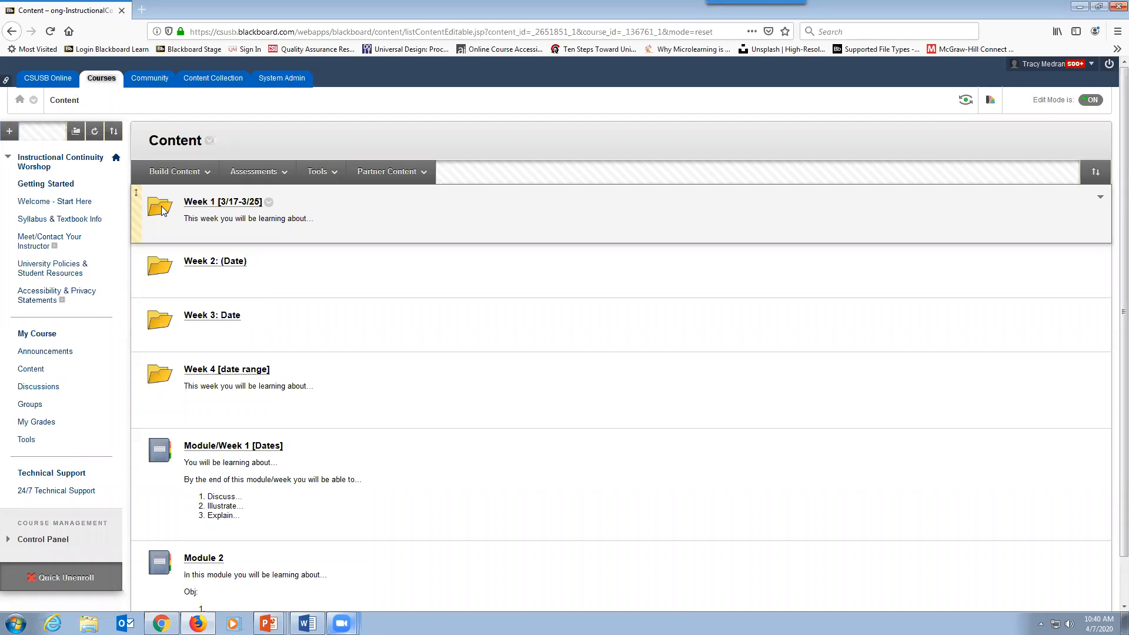
left_click(200, 262)
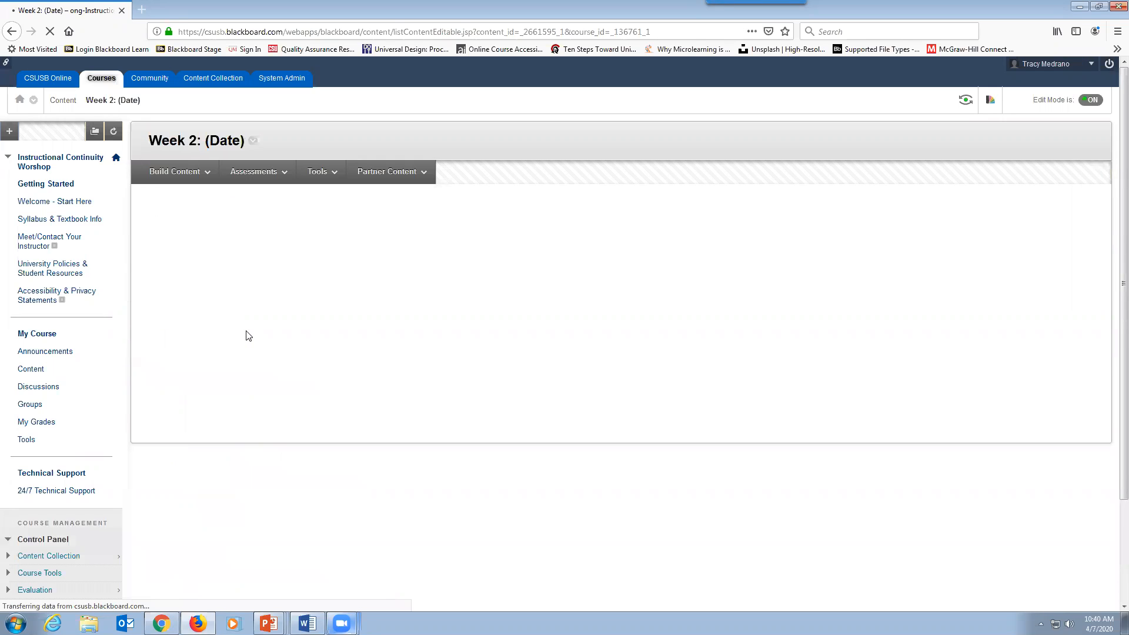
scroll(213, 457, "down", 1)
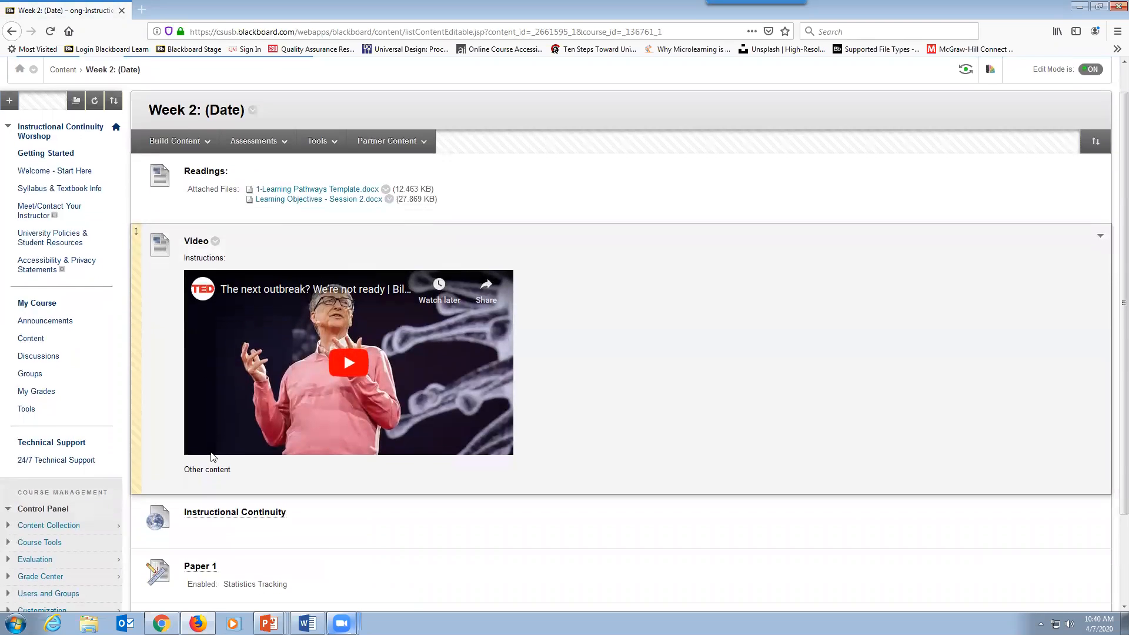
scroll(213, 457, "down", 1)
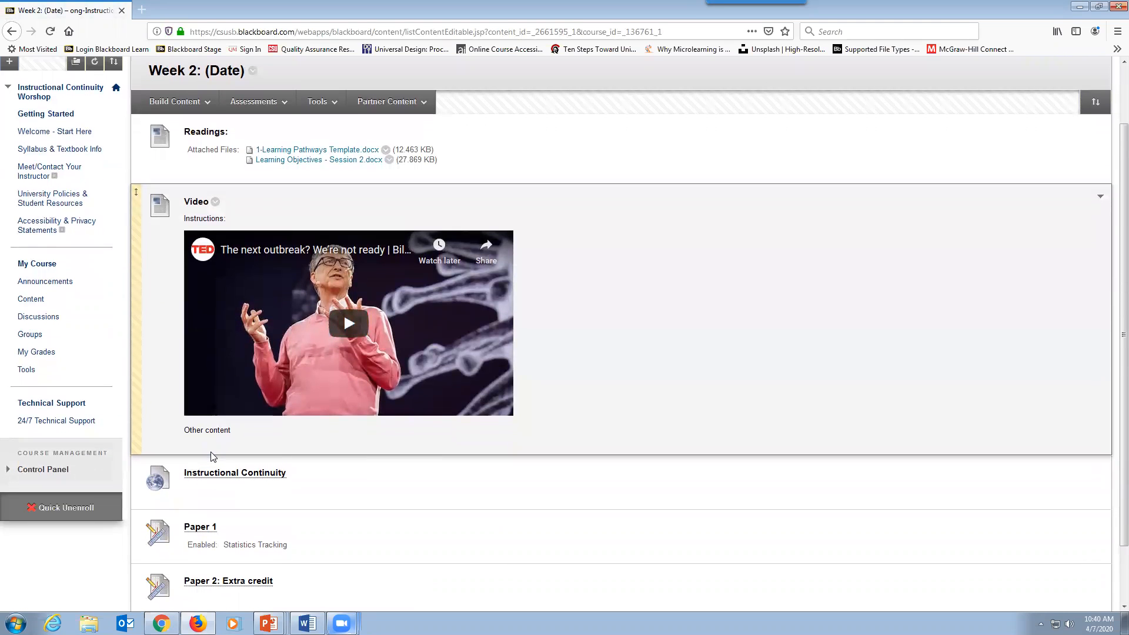
scroll(213, 457, "down", 1)
scroll(213, 457, "up", 2)
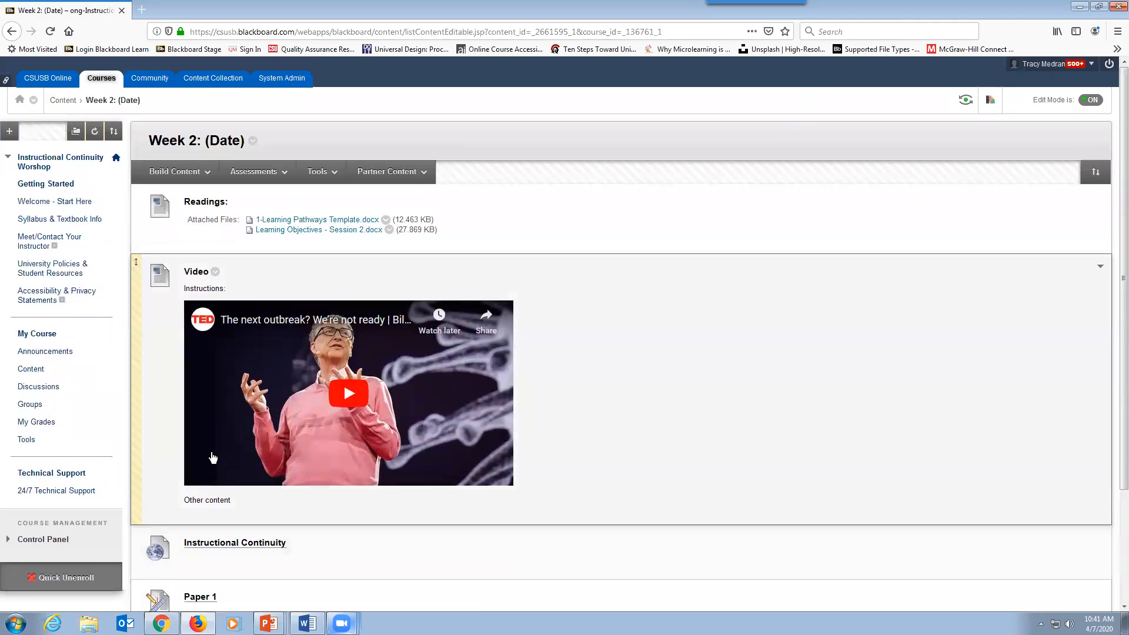
scroll(347, 491, "down", 2)
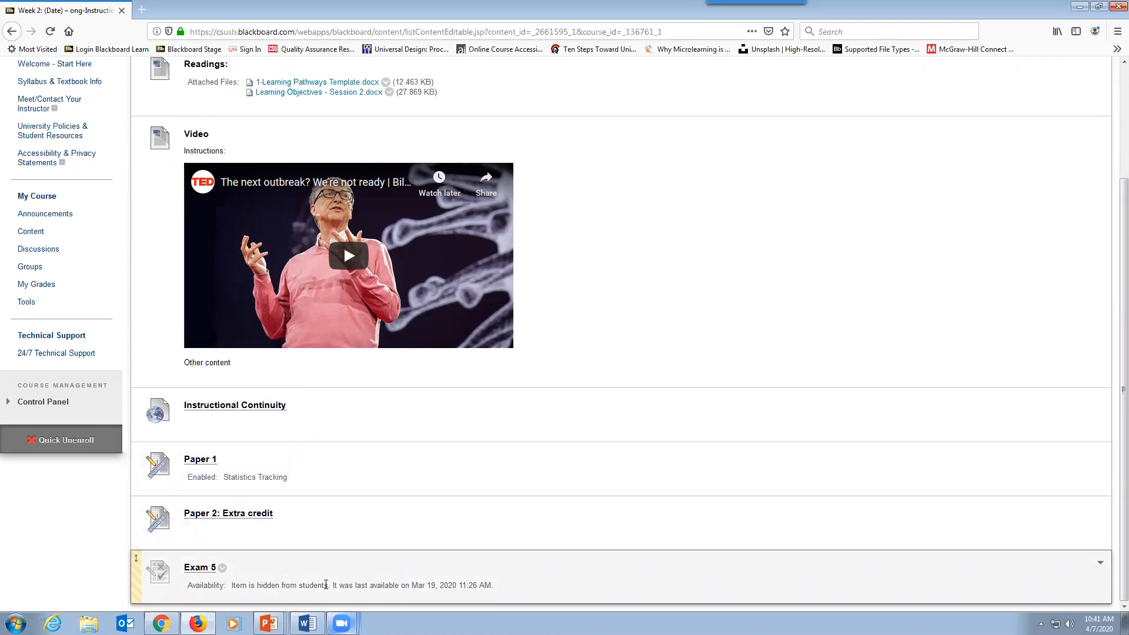
scroll(326, 584, "up", 3)
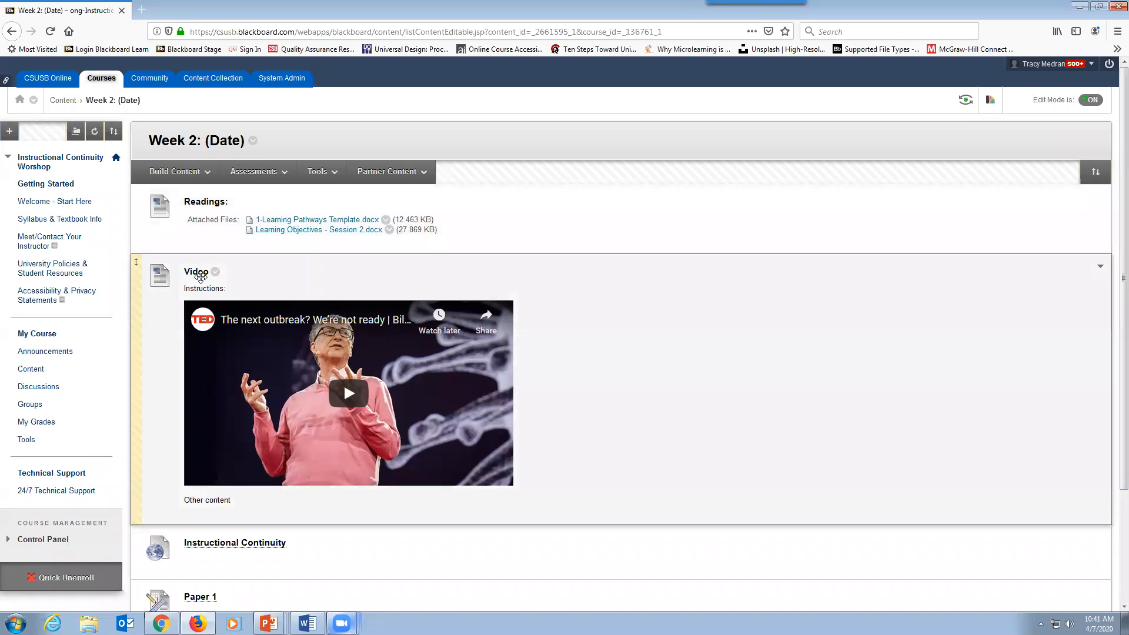
Review how the Week 2: (Date) folder is organized, comparing its readings, video, web link, papers and exam
scroll(224, 423, "down", 3)
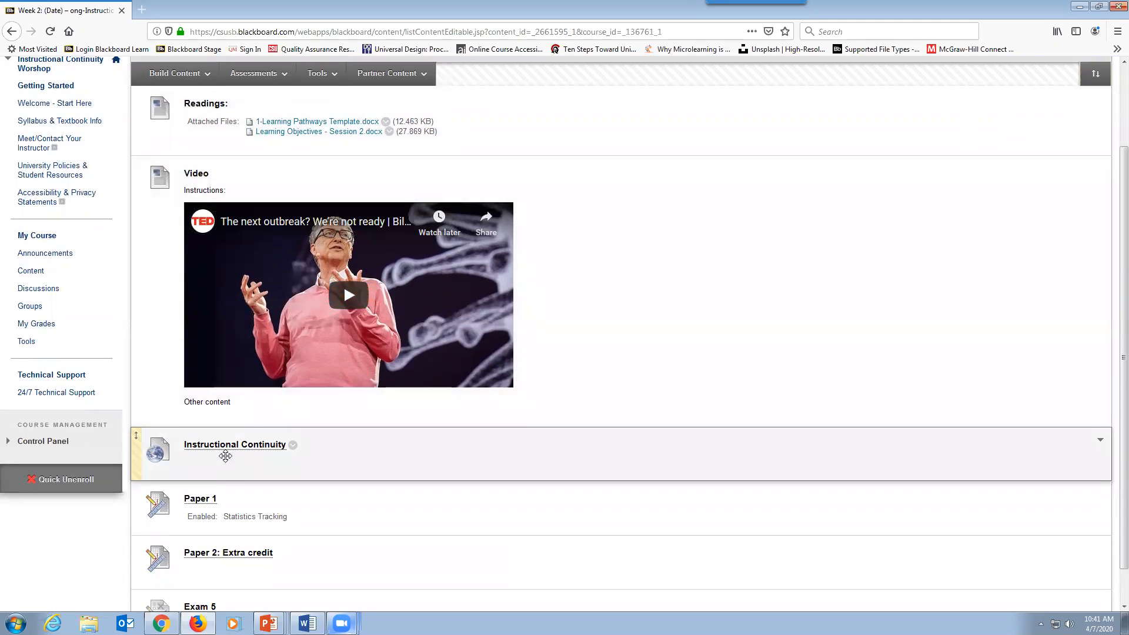
scroll(231, 481, "down", 1)
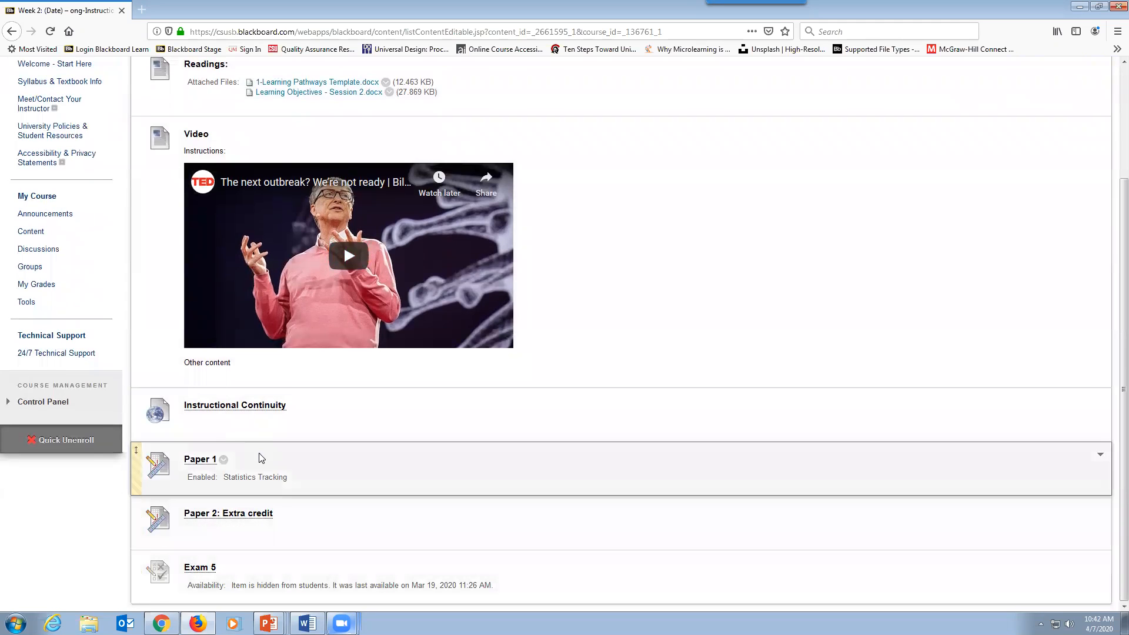
scroll(257, 457, "up", 4)
scroll(245, 461, "down", 3)
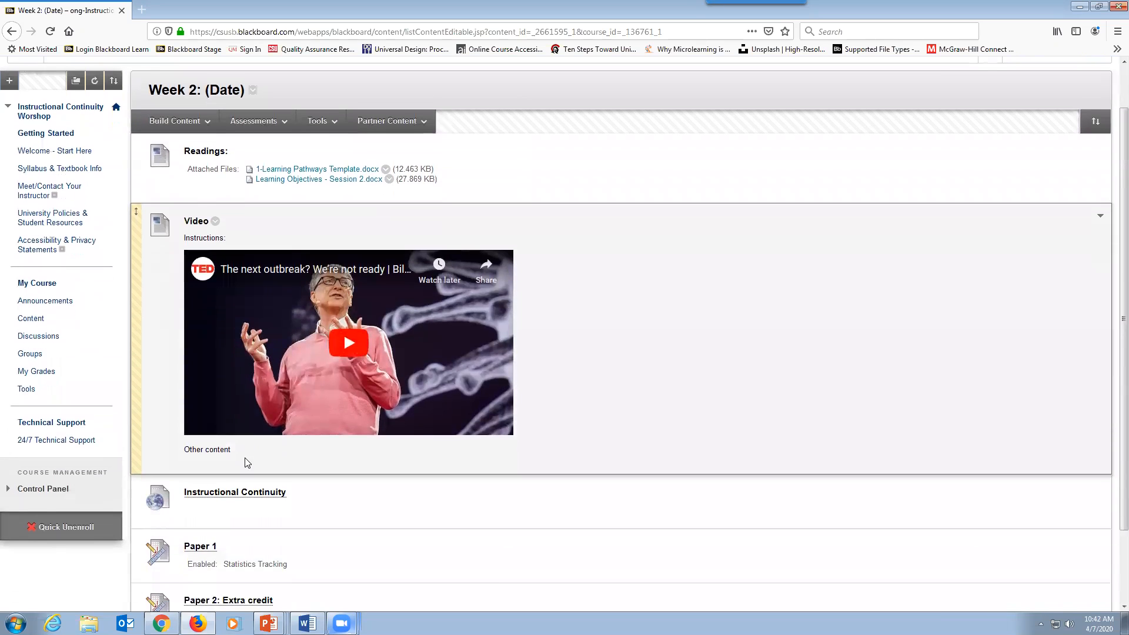
scroll(254, 496, "up", 3)
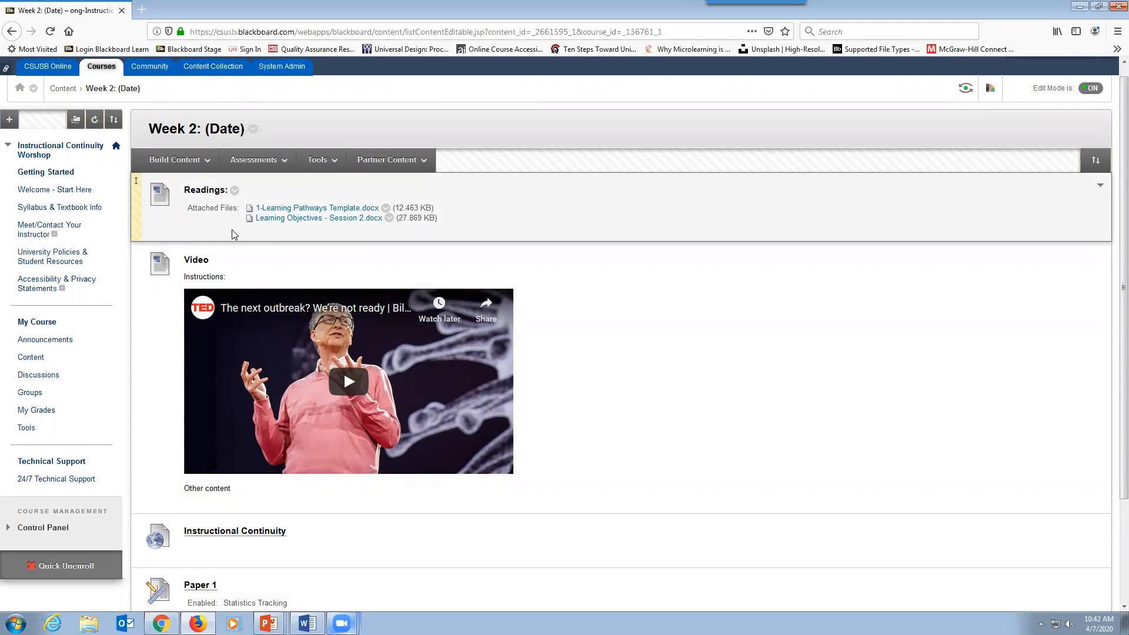
scroll(268, 464, "down", 3)
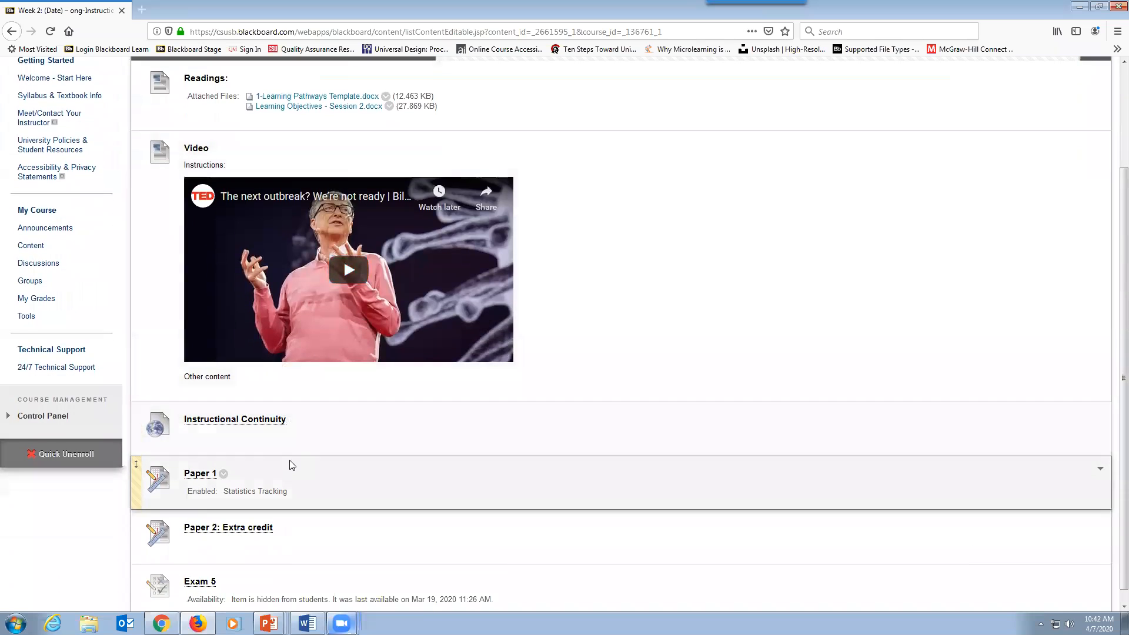
scroll(287, 457, "up", 3)
left_click(175, 171)
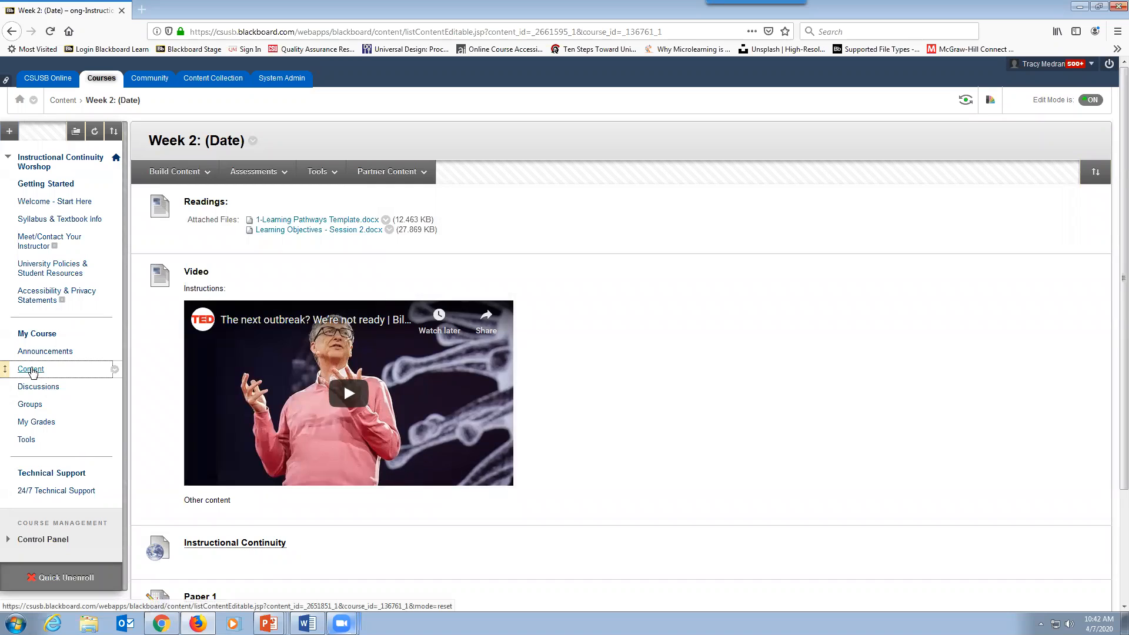
Open the Module/Week 1 [Dates] learning module in the Content area and examine its items from Objectives through Social Media and News
left_click(35, 369)
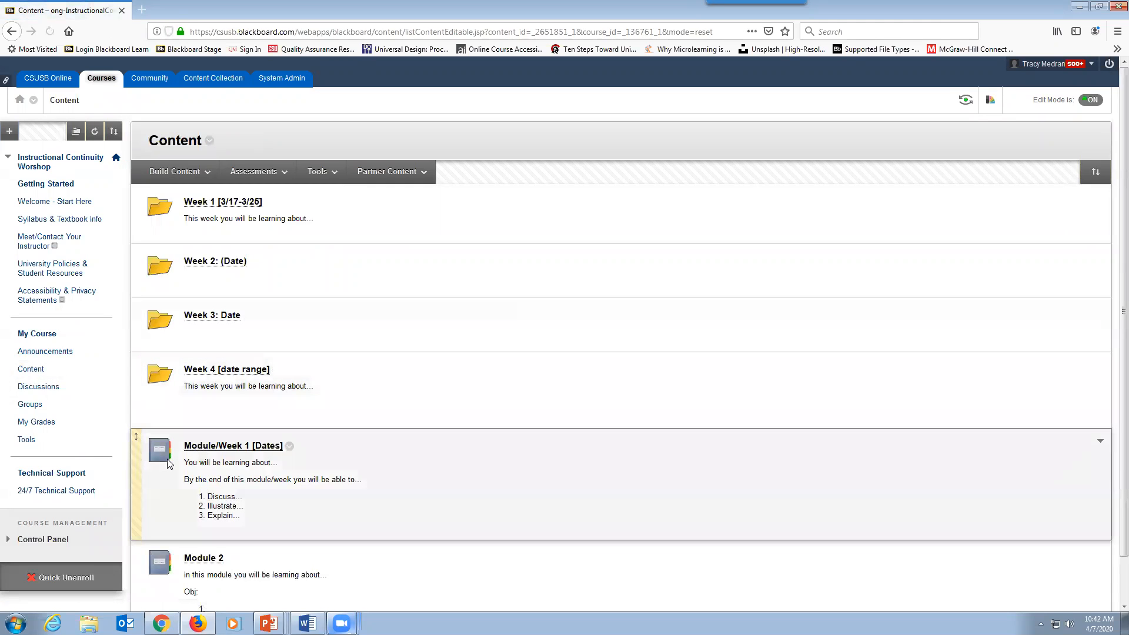
scroll(285, 471, "down", 1)
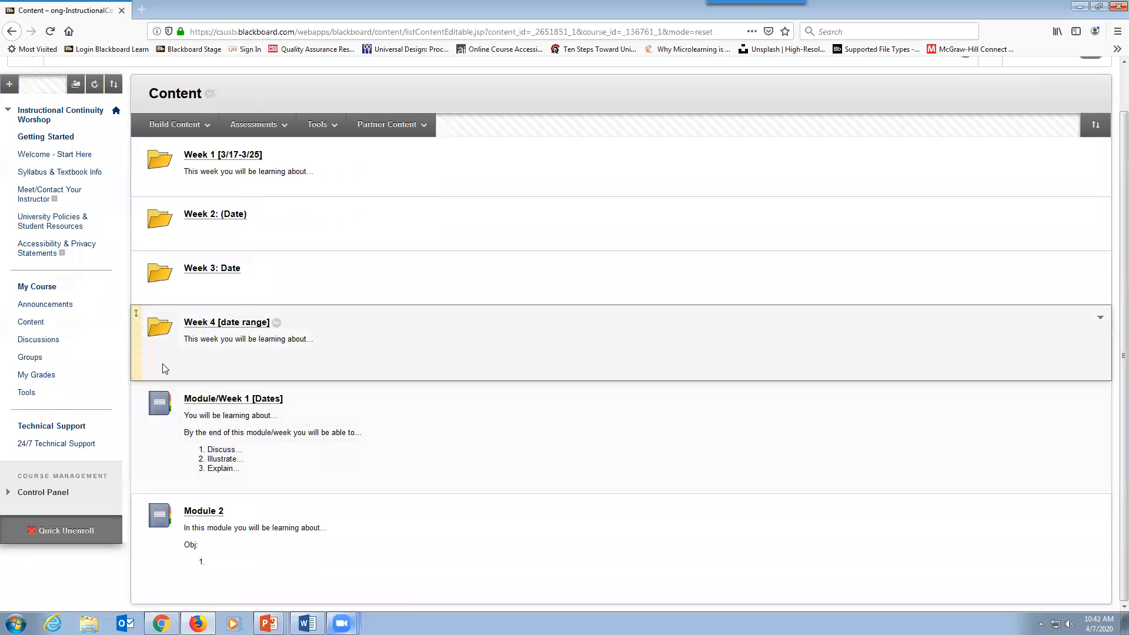
left_click(196, 402)
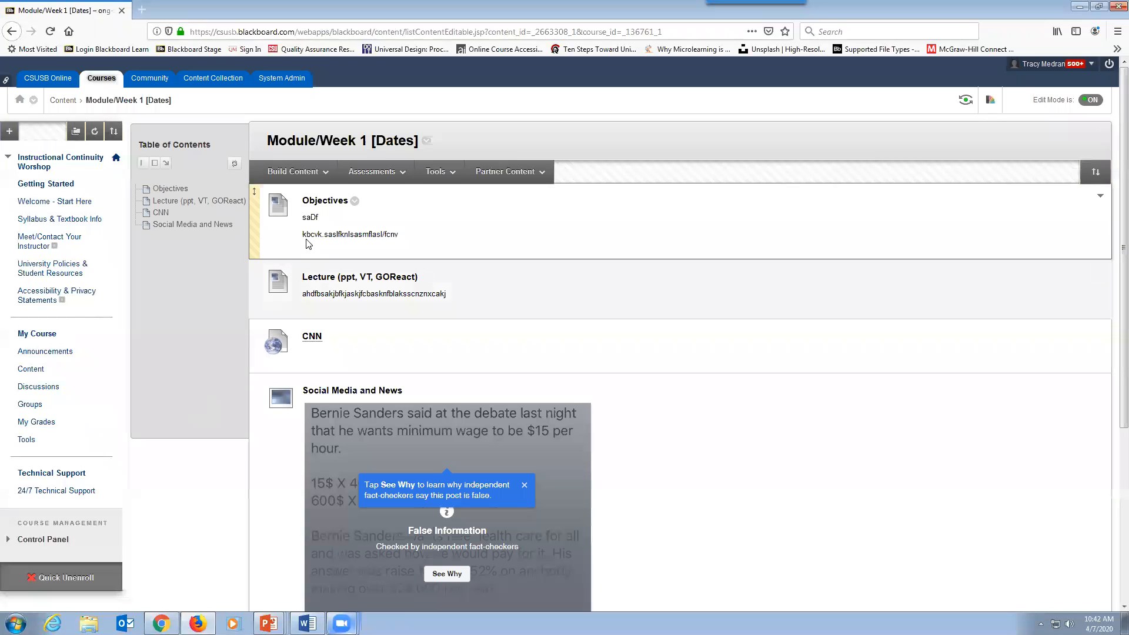
scroll(361, 416, "down", 3)
scroll(361, 416, "down", 3)
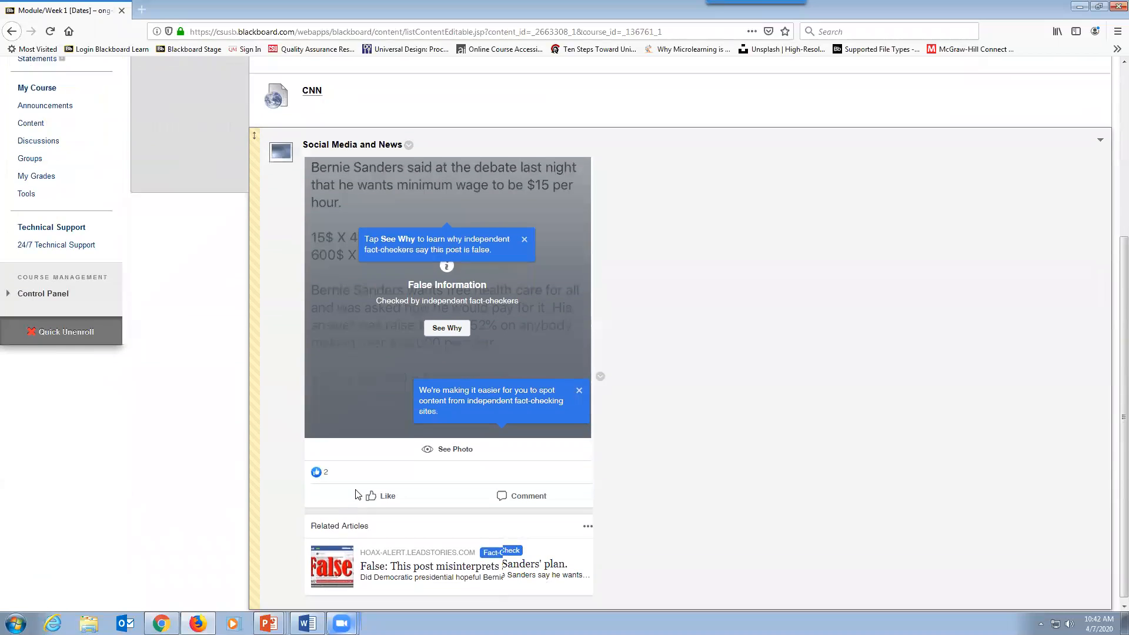
scroll(357, 497, "up", 5)
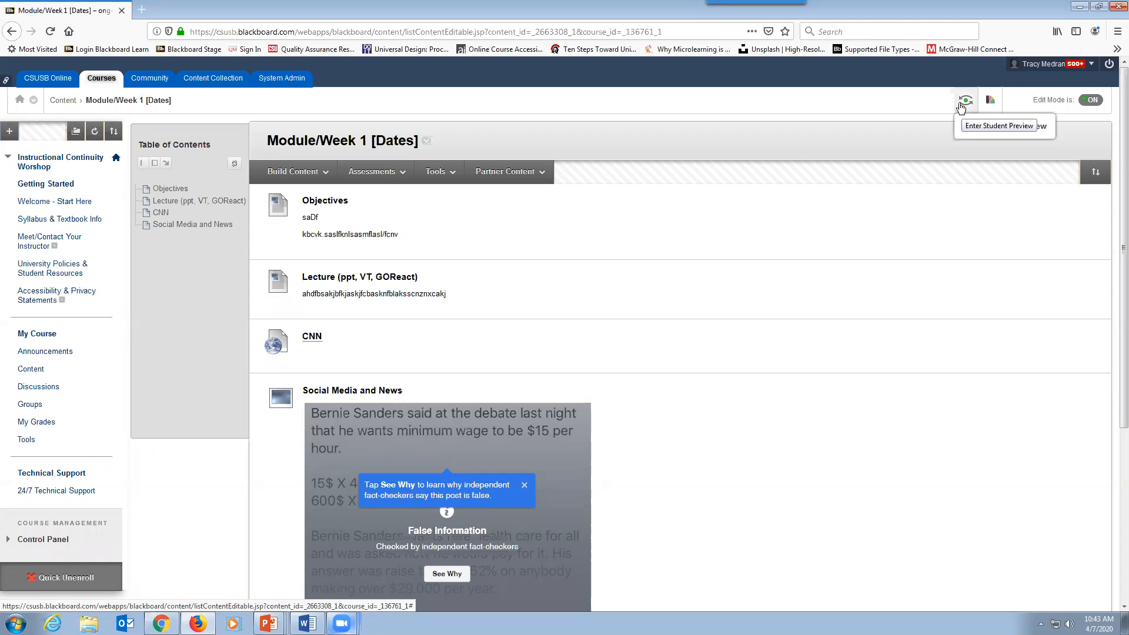
Enter student preview and view the Week 1 [3/17-3/25] and Week 2: (Date) folders as a student
left_click(964, 106)
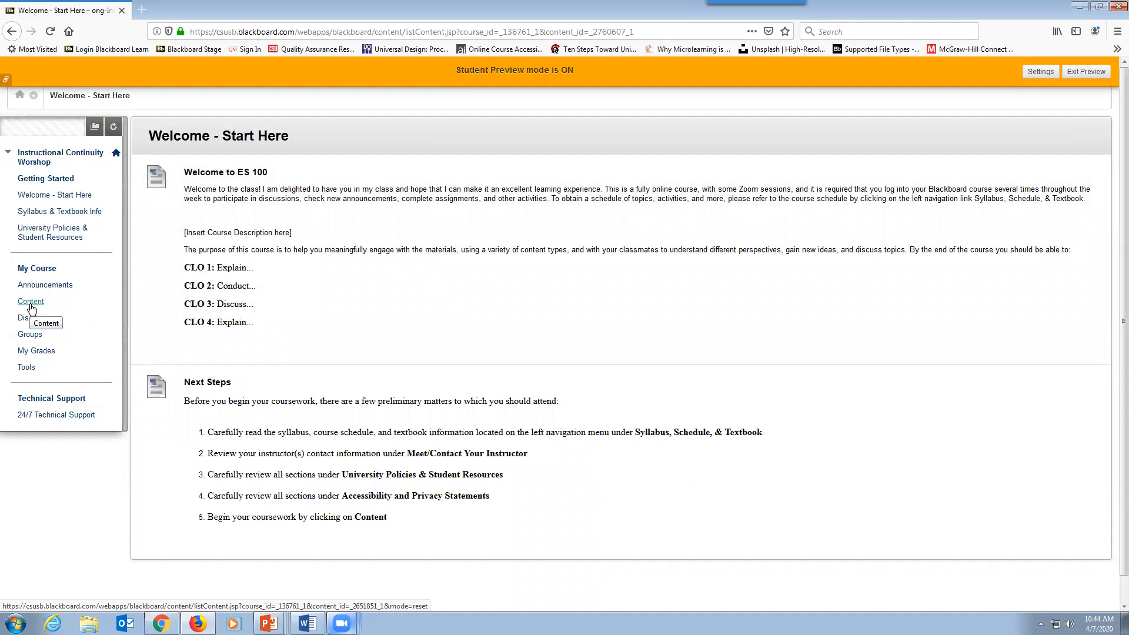
left_click(31, 303)
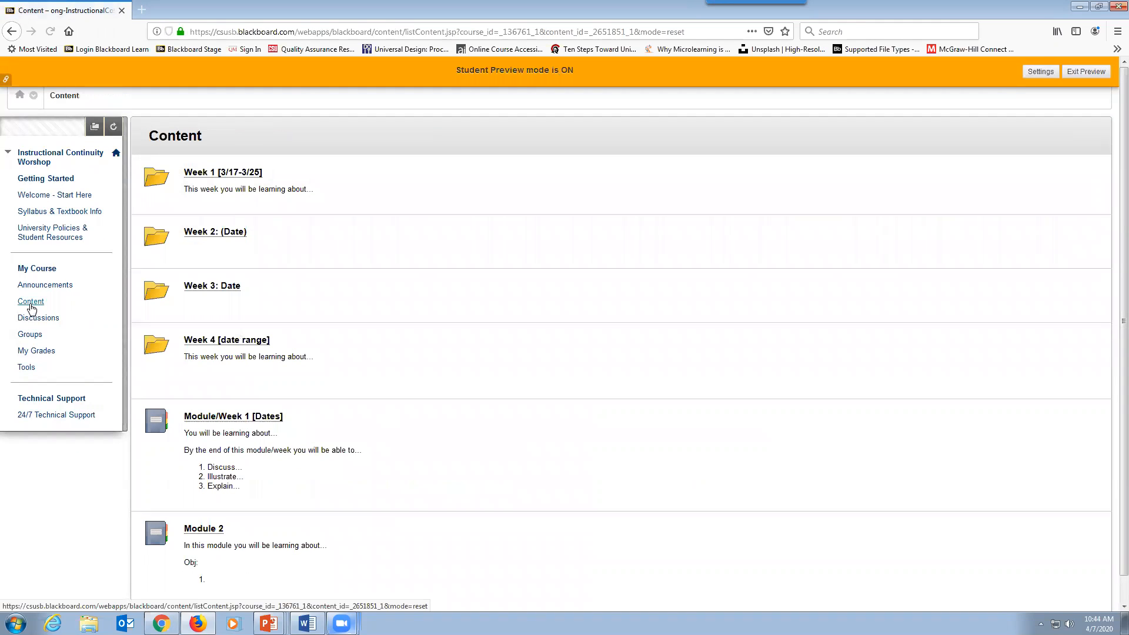
left_click(203, 173)
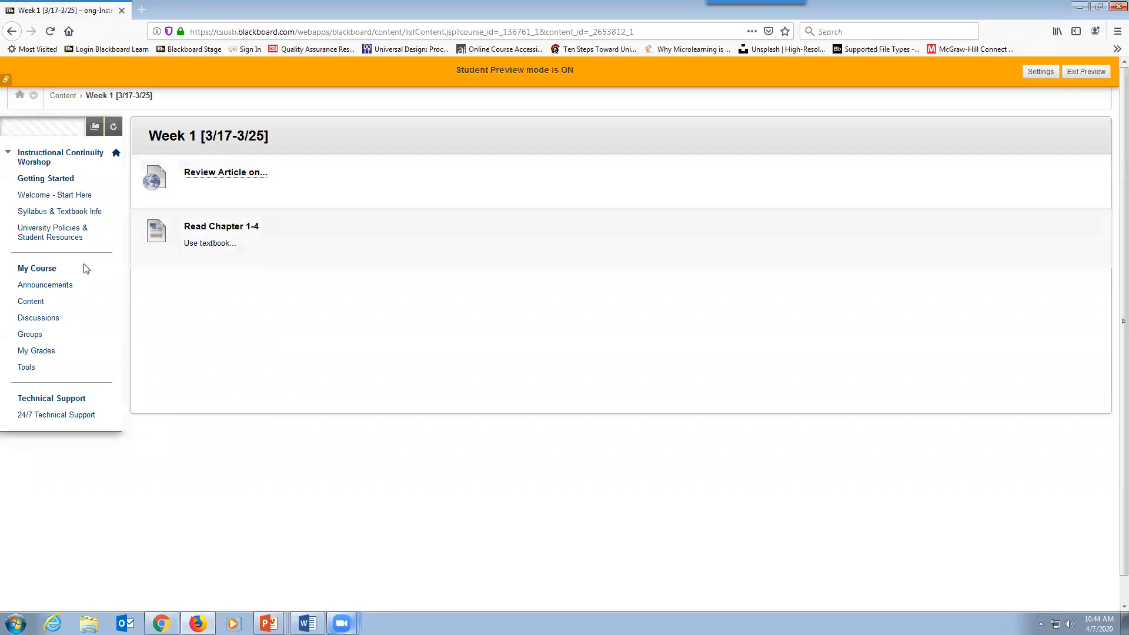
left_click(66, 302)
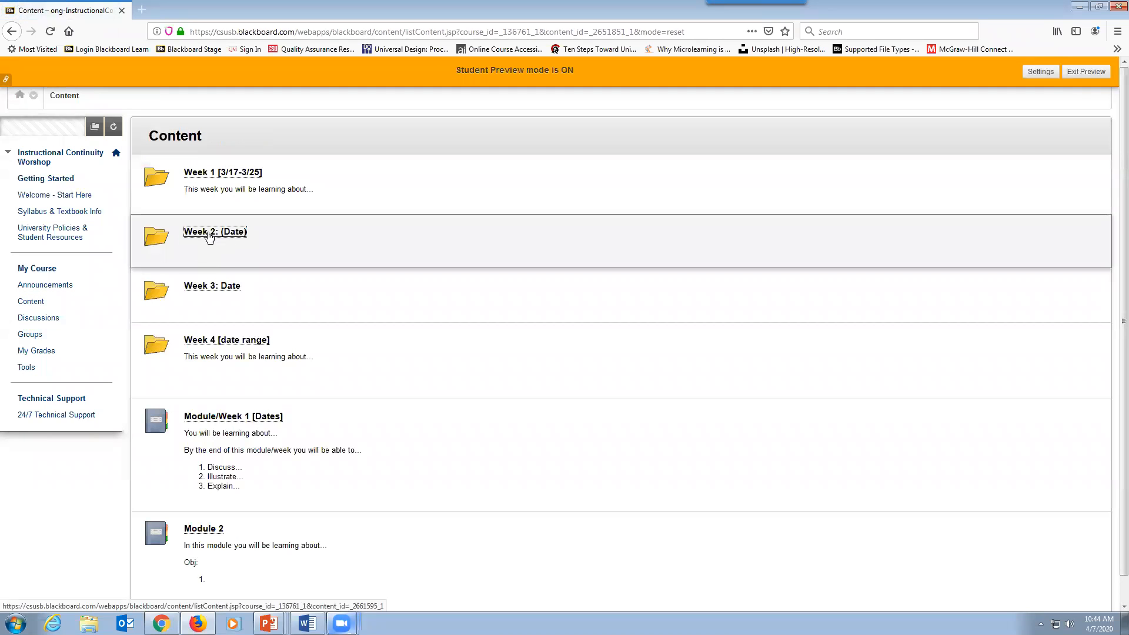
left_click(210, 234)
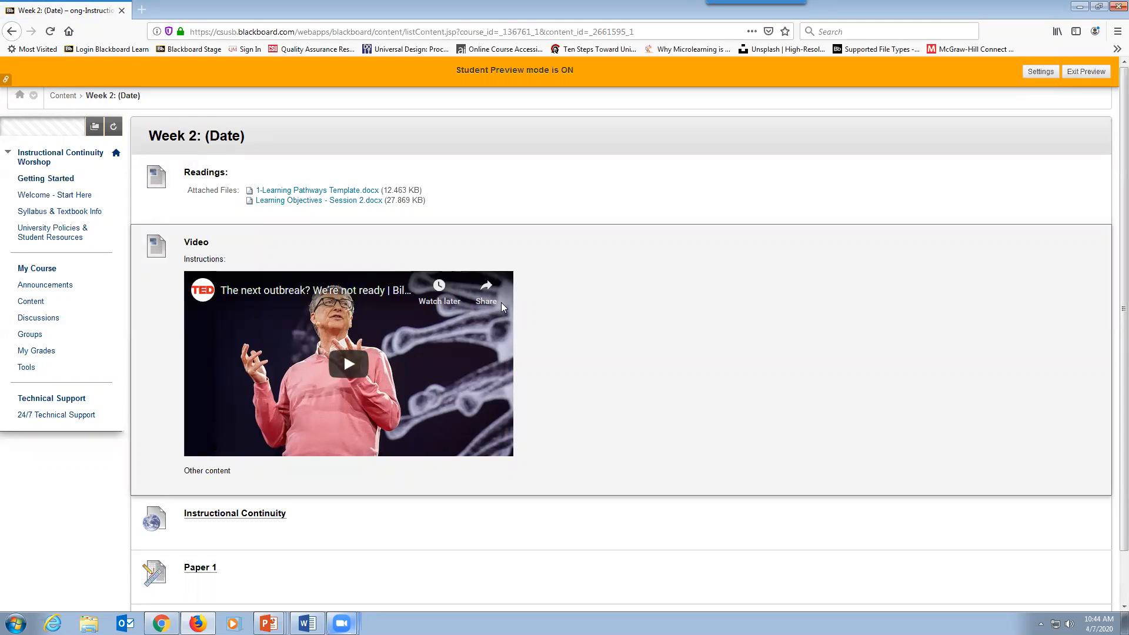
scroll(461, 443, "down", 2)
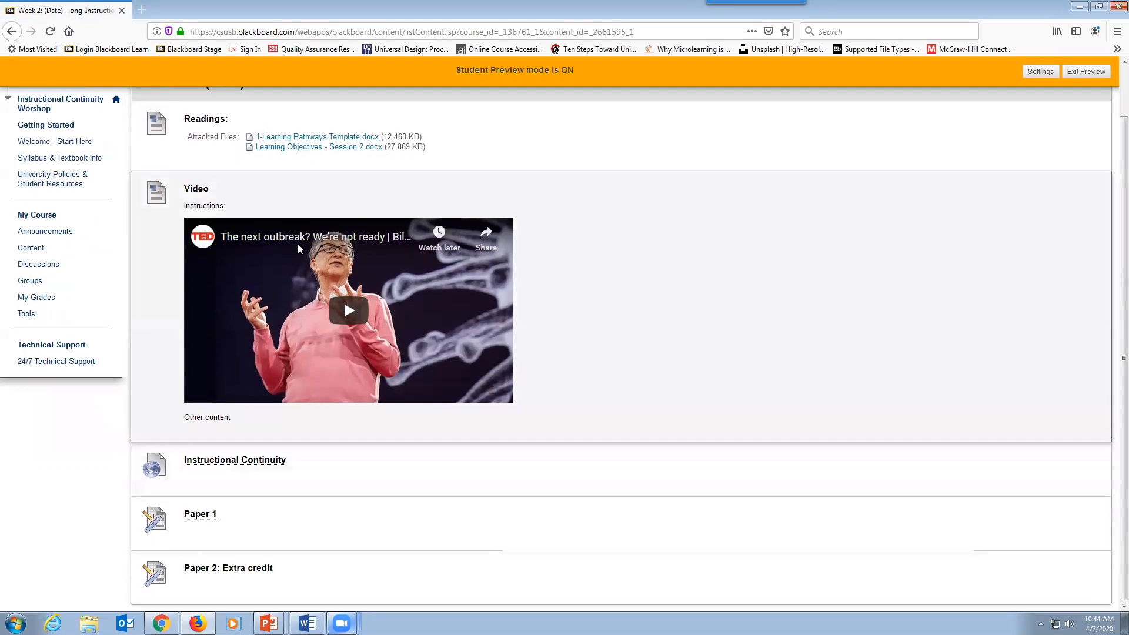
scroll(320, 375, "up", 2)
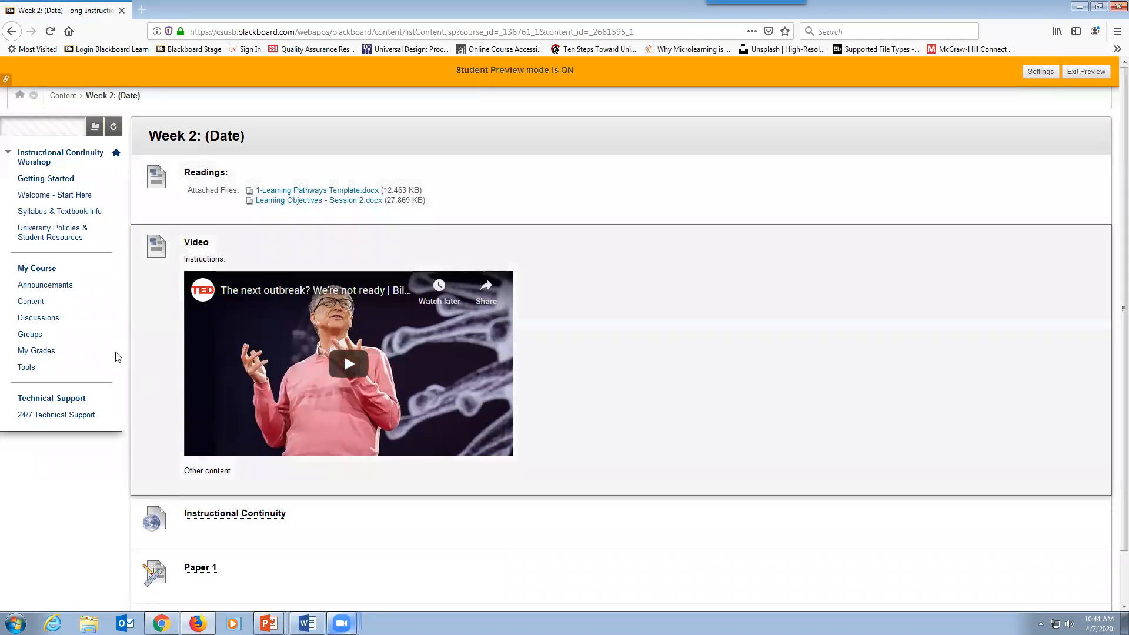
left_click(25, 304)
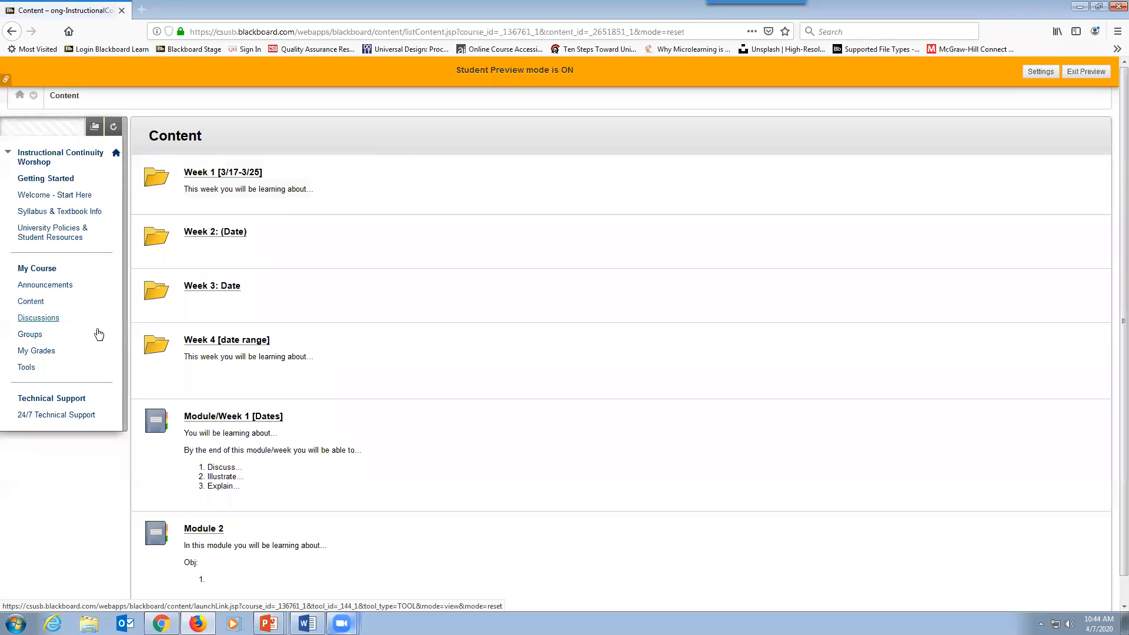
Page through the Module/Week 1 [Dates] learning module in student preview, from Objectives to Social Media and News
left_click(233, 417)
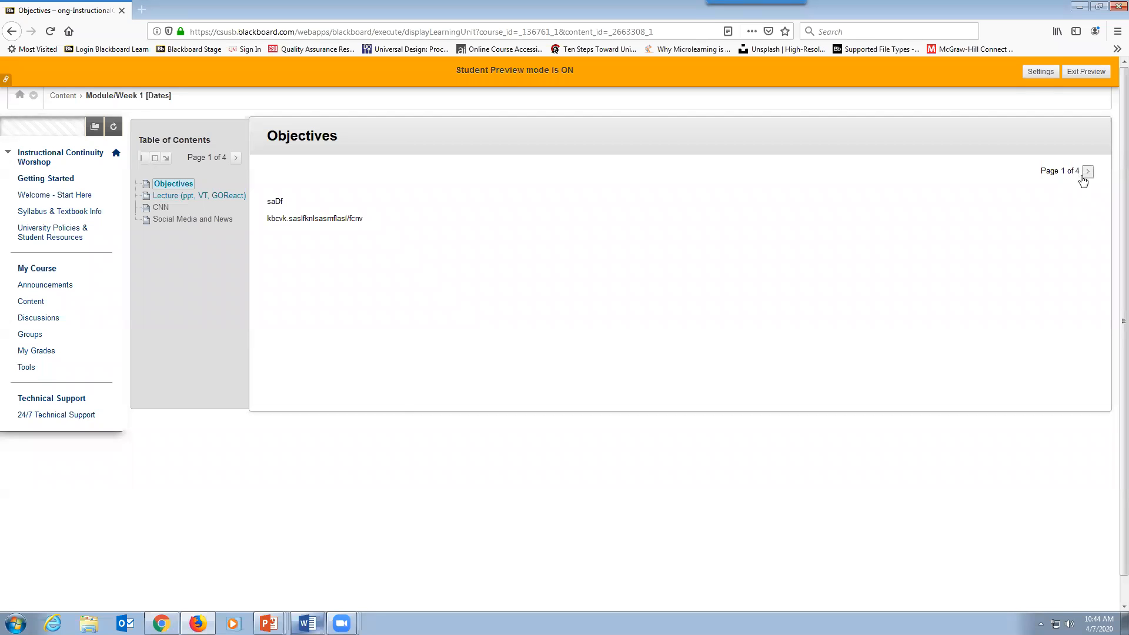
left_click(1087, 172)
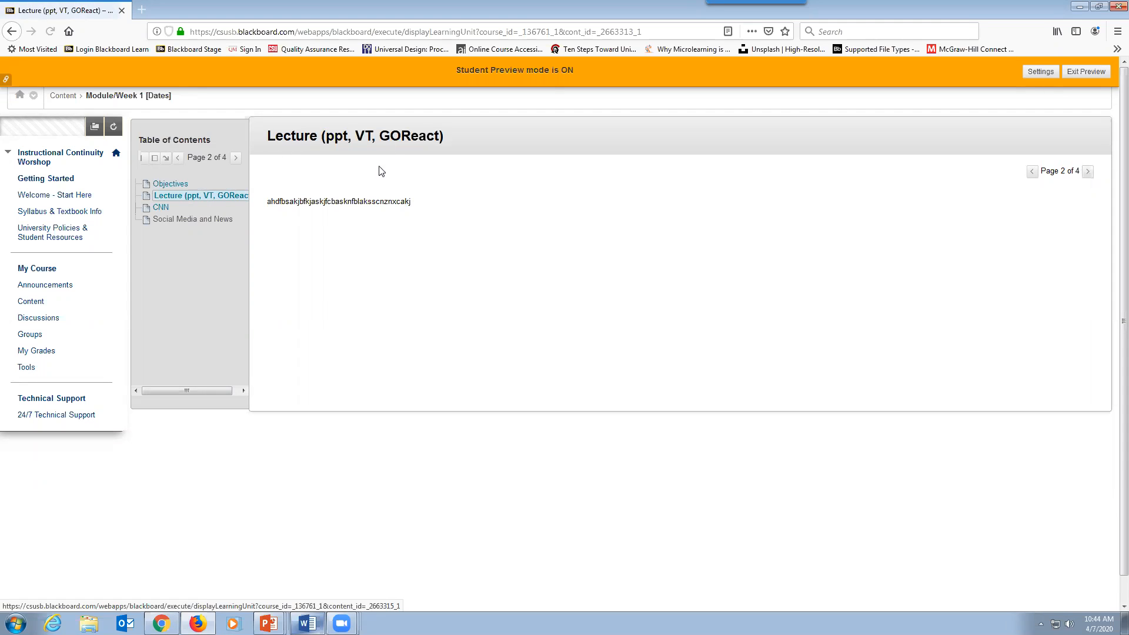
left_click(1088, 171)
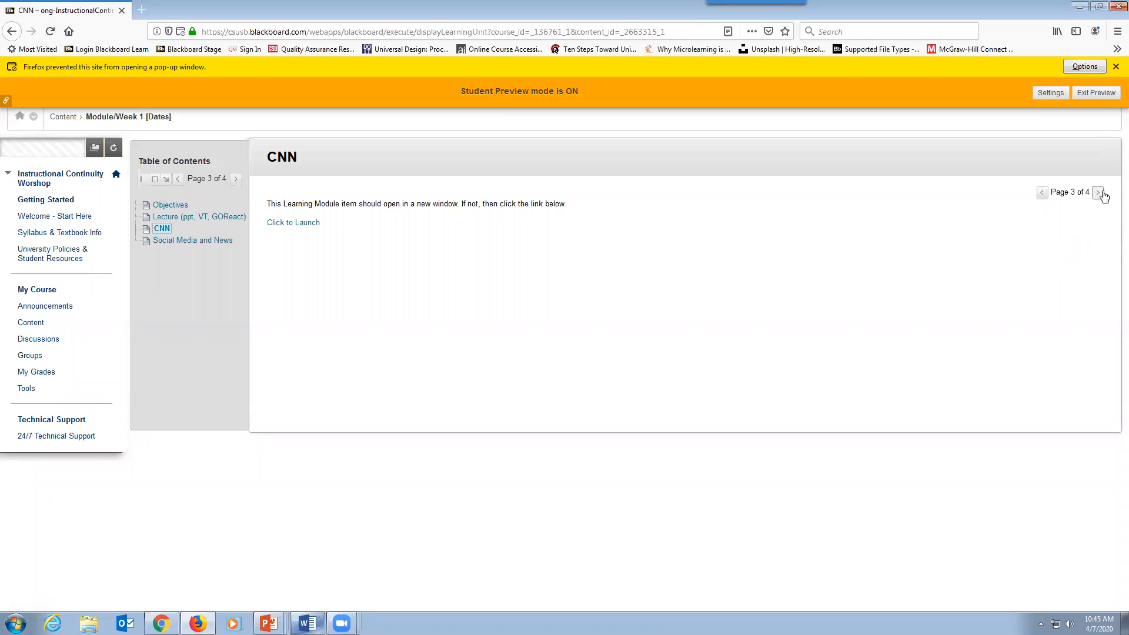
left_click(164, 241)
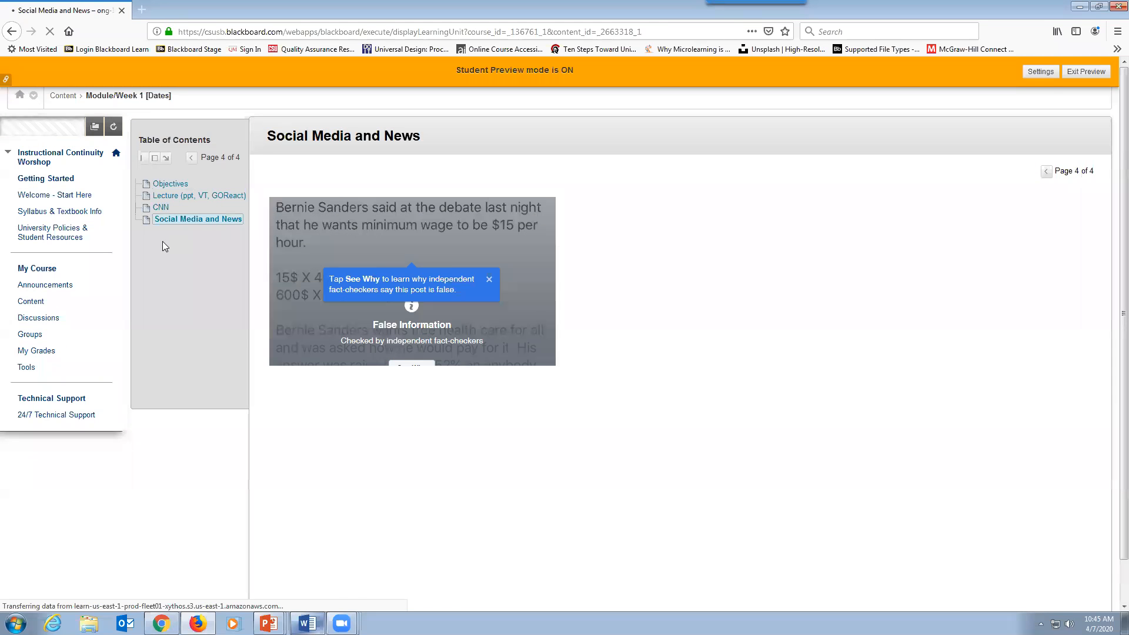
scroll(375, 415, "down", 1)
scroll(376, 423, "up", 1)
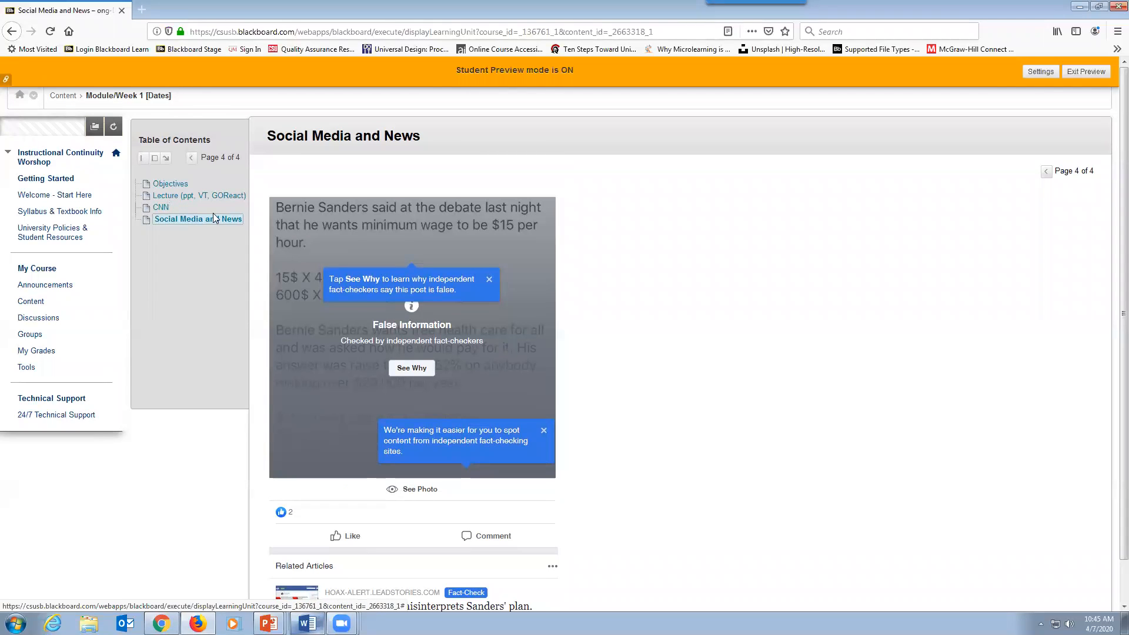
Exit student preview, deleting the preview user and all data, and return to the Content area
left_click(1084, 73)
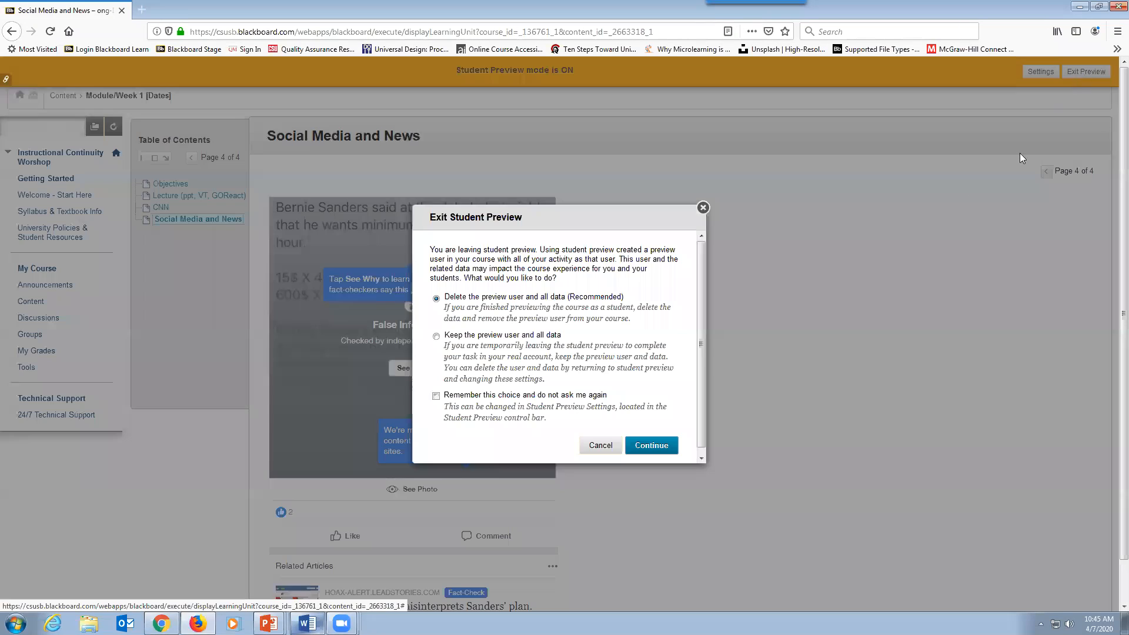
left_click(663, 448)
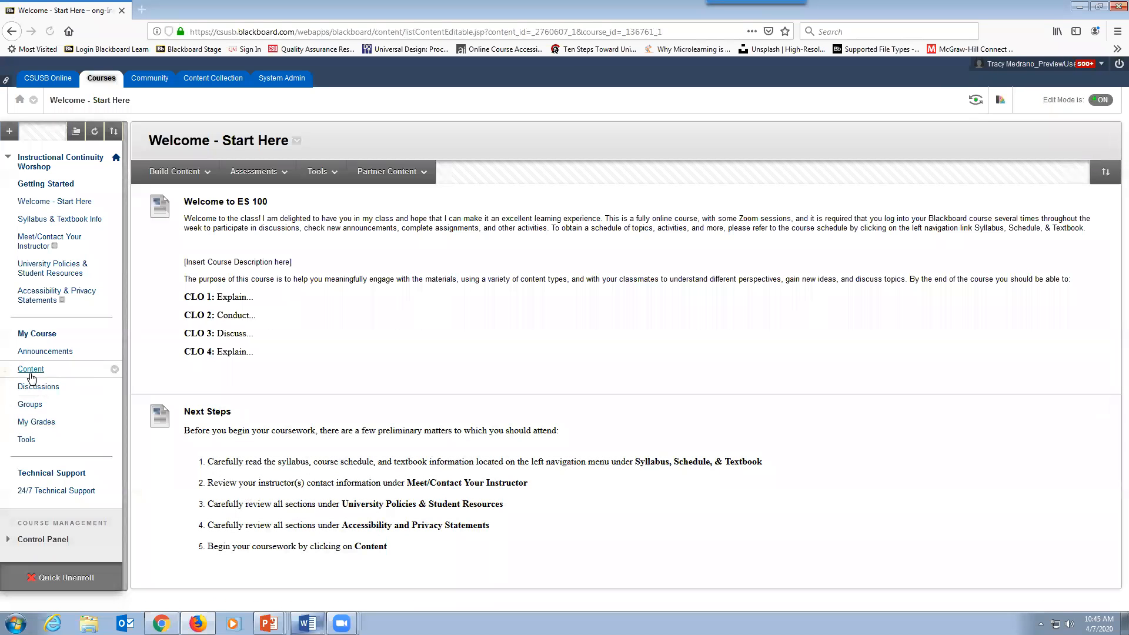
left_click(31, 371)
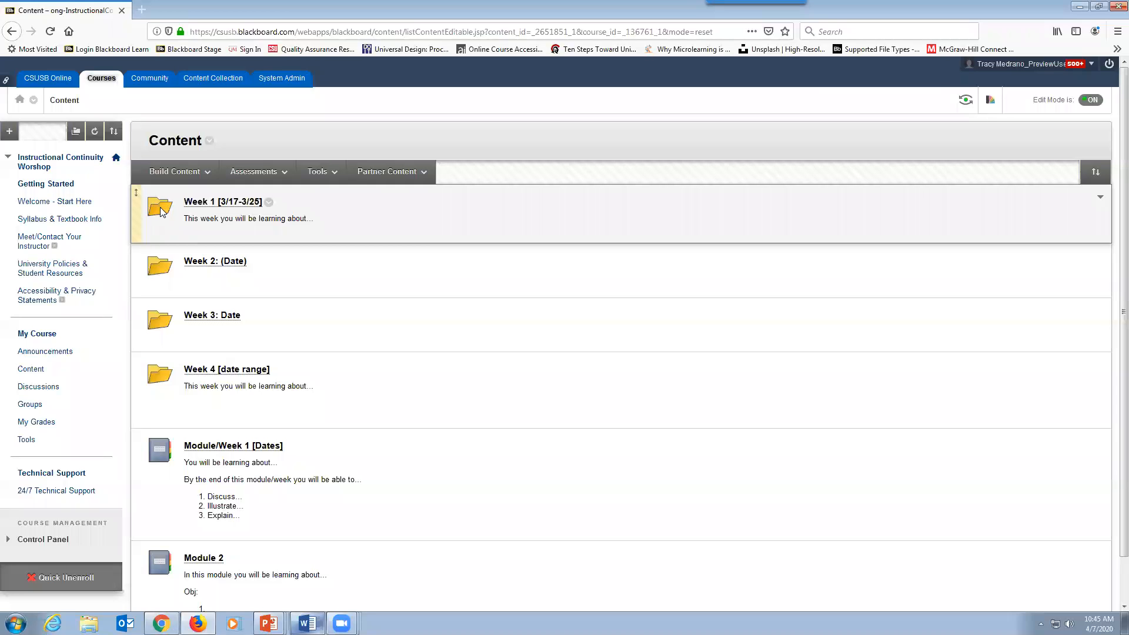
Review the content types and assessment types that can be added to the Content area
left_click(167, 174)
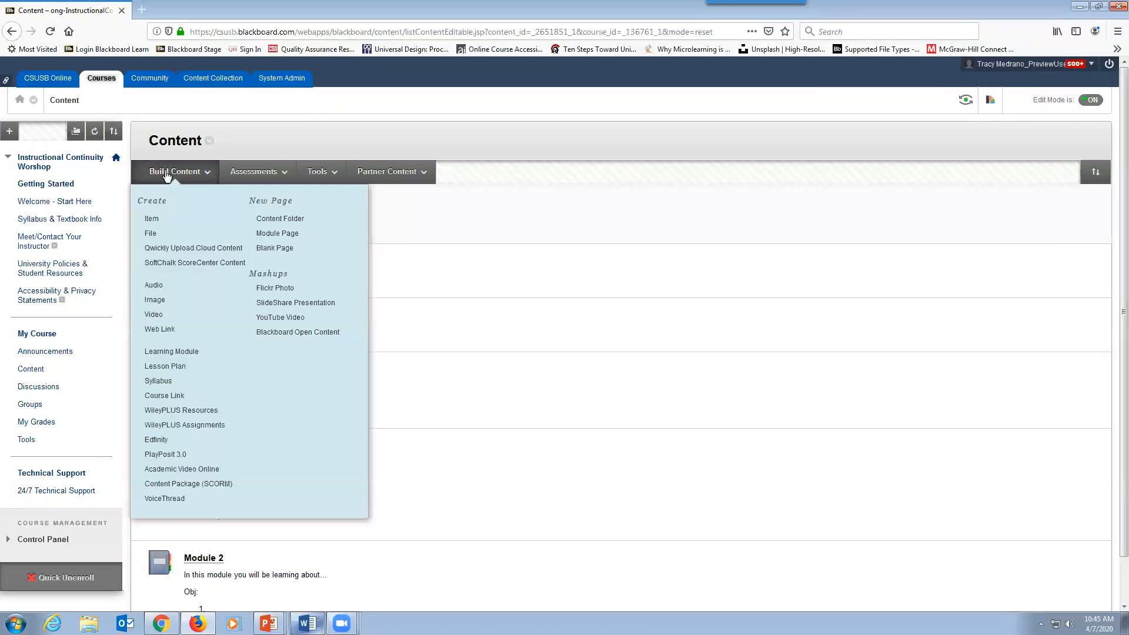
left_click(254, 172)
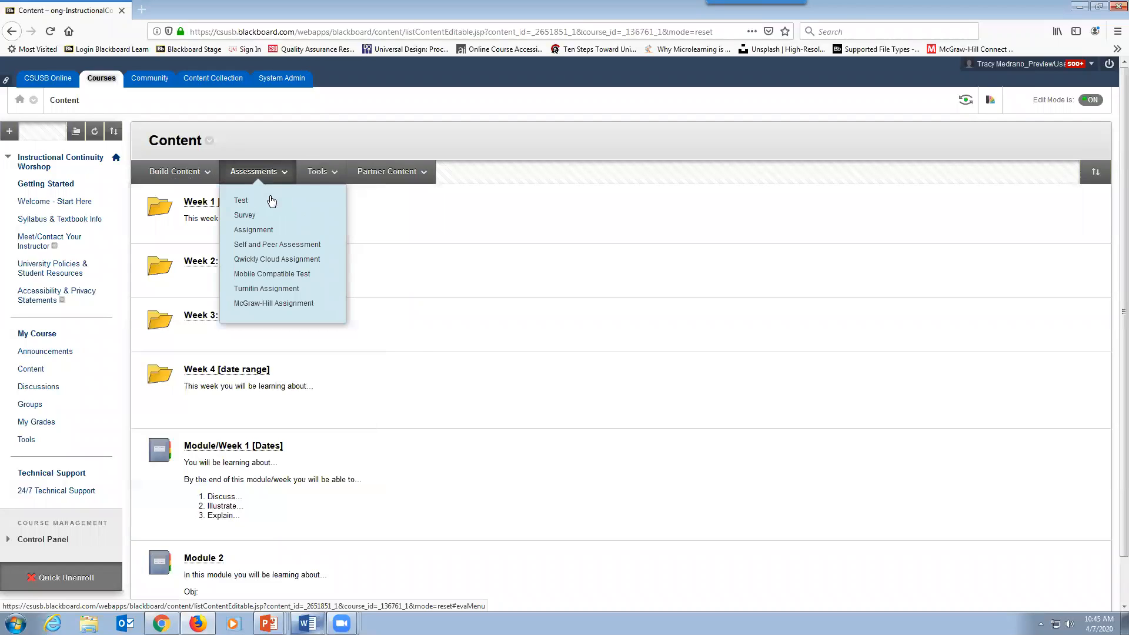
left_click(175, 171)
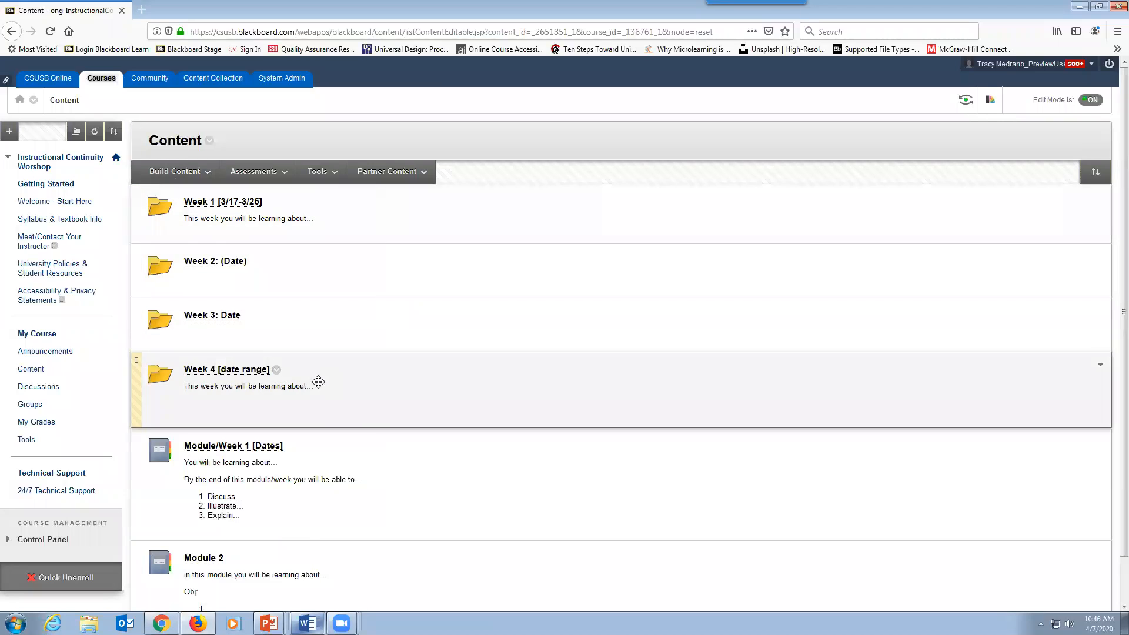
left_click(165, 174)
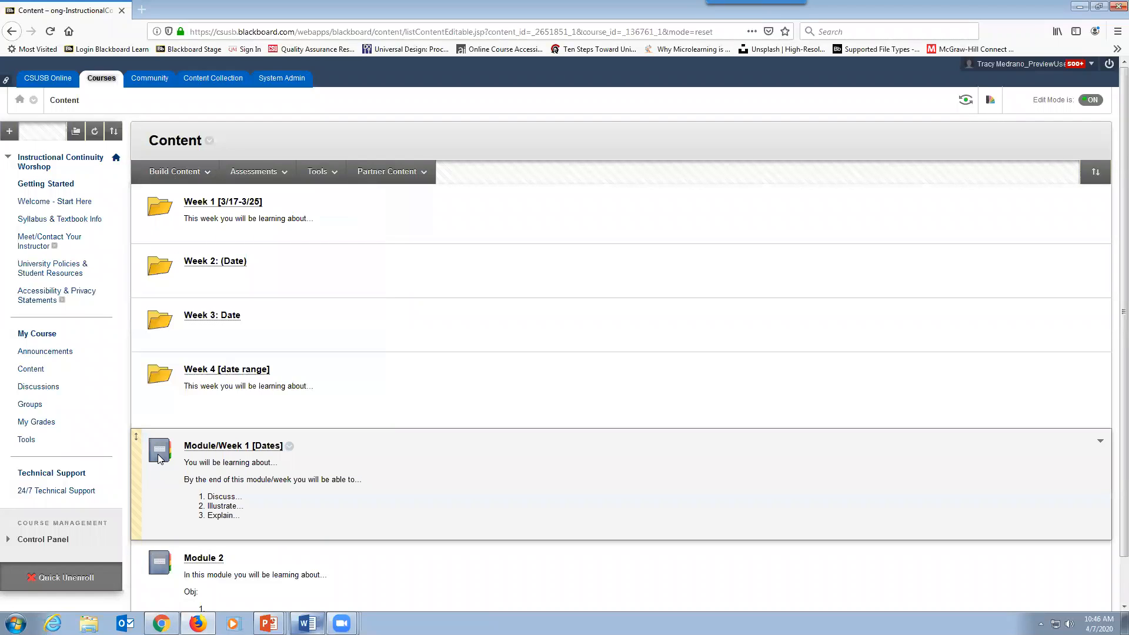
left_click(179, 173)
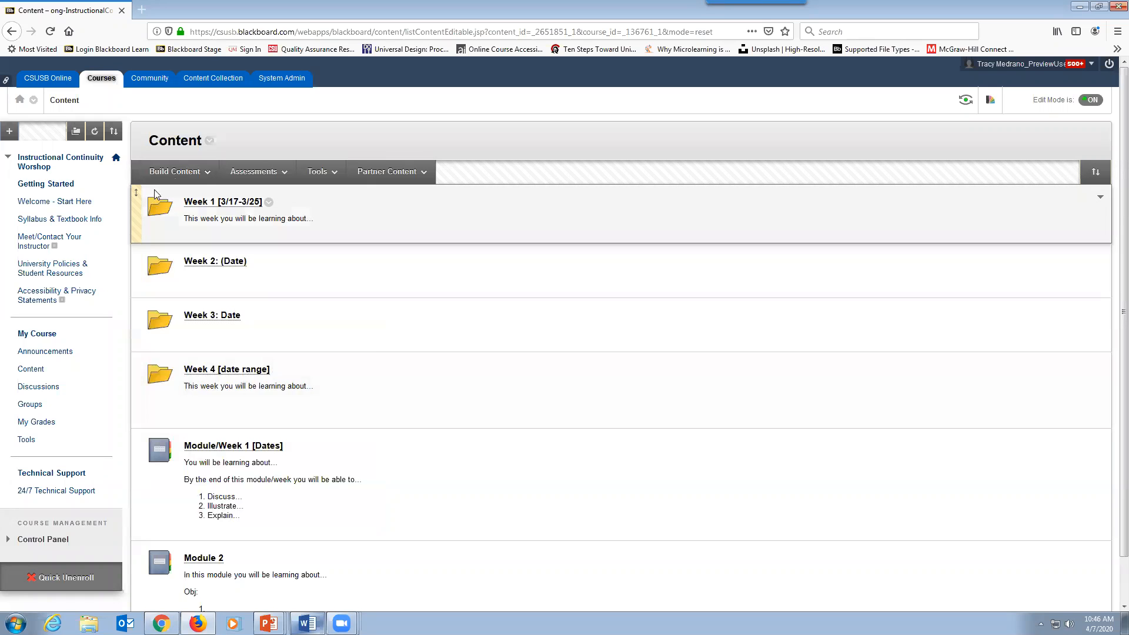
left_click(167, 176)
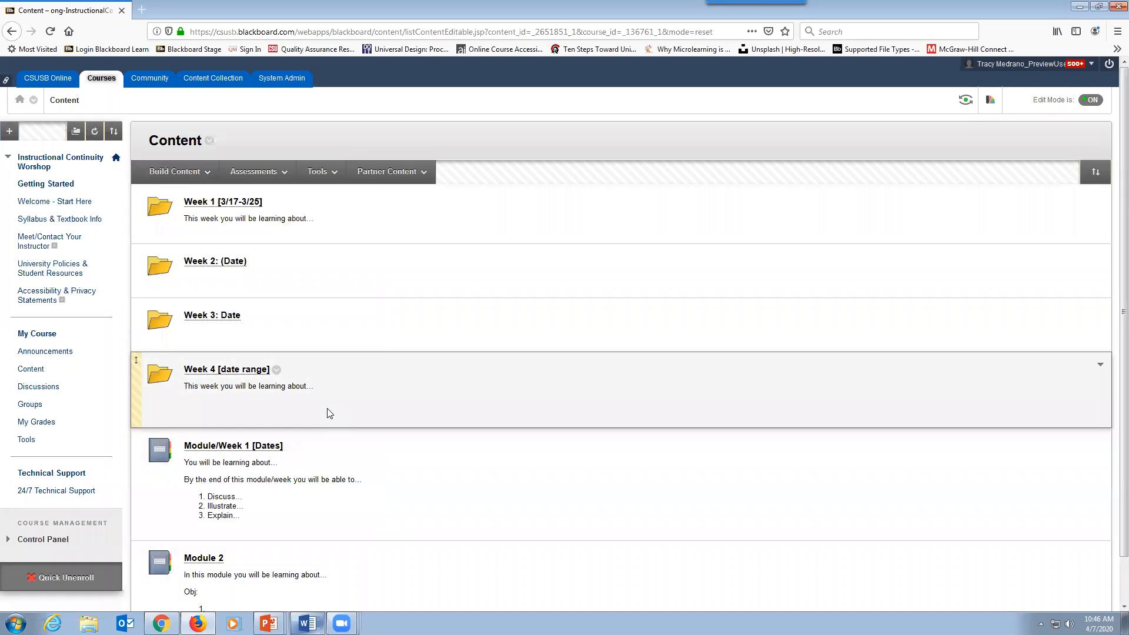
Start a new forum on the course's Discussion Board and name it Questions, leaving its description empty
left_click(31, 391)
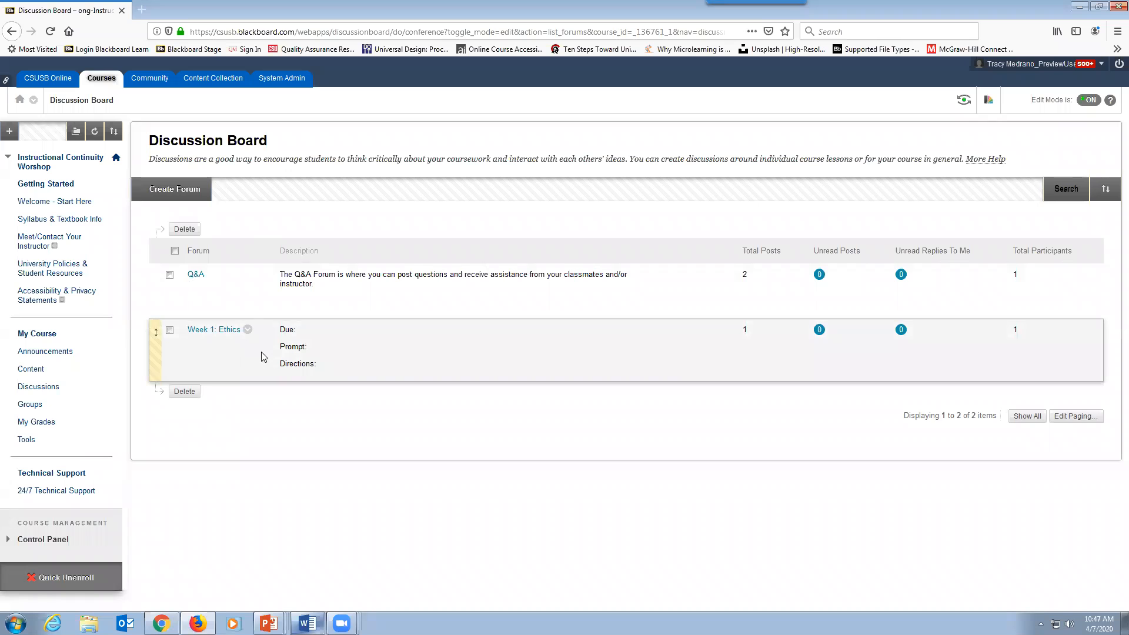
left_click(167, 190)
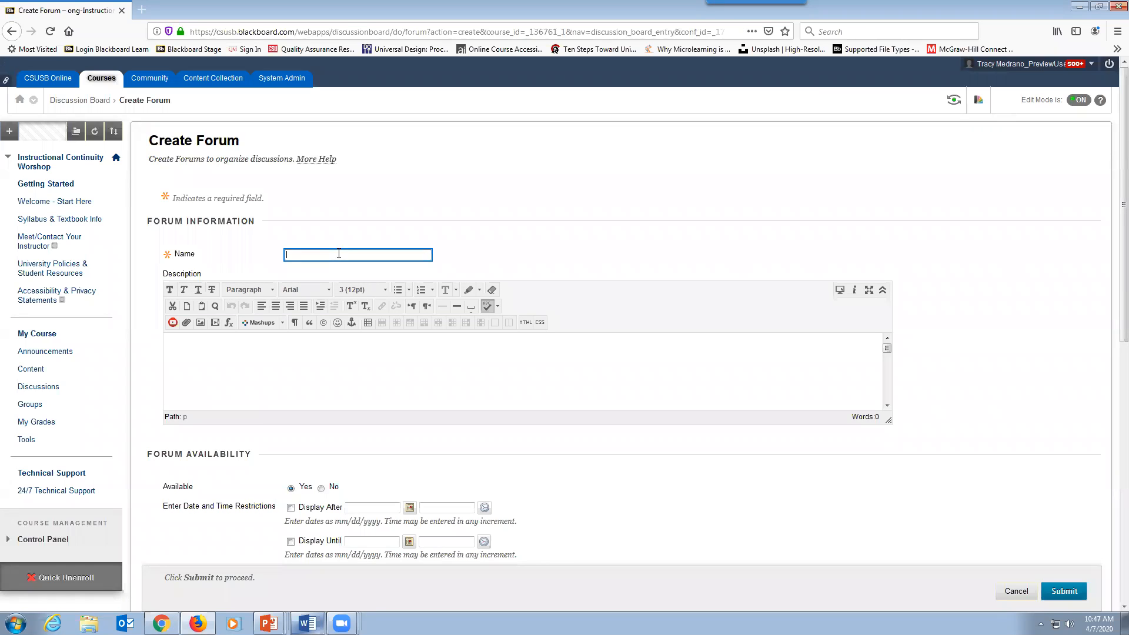
type("Questions")
left_click(239, 350)
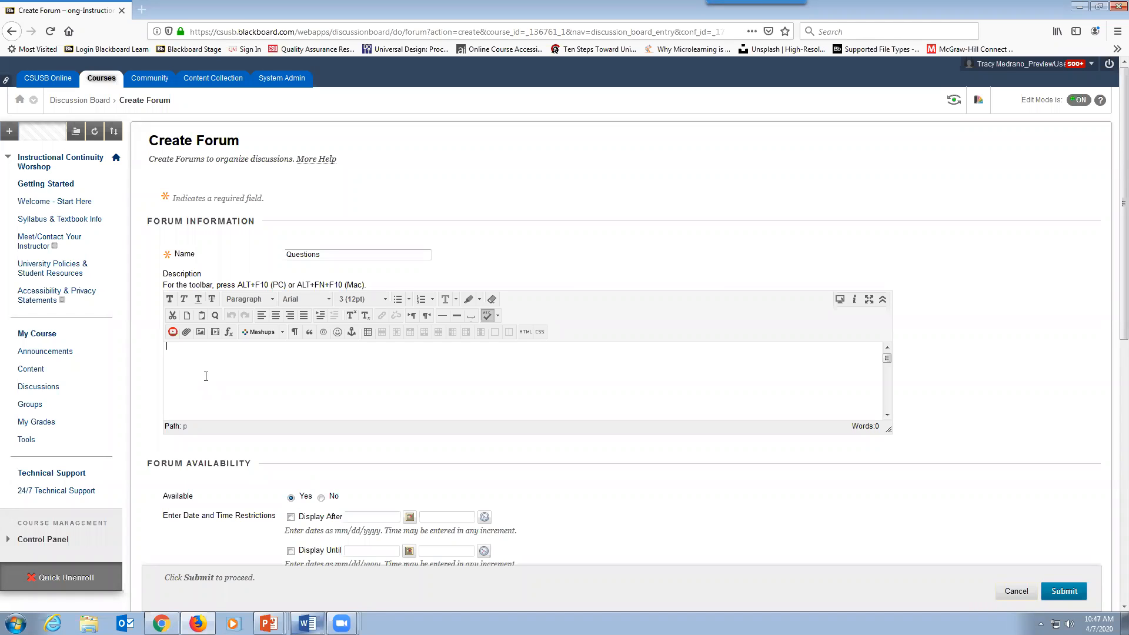
Try requiring participants to create a thread before viewing other threads, and return the forum to Standard View
scroll(474, 480, "down", 5)
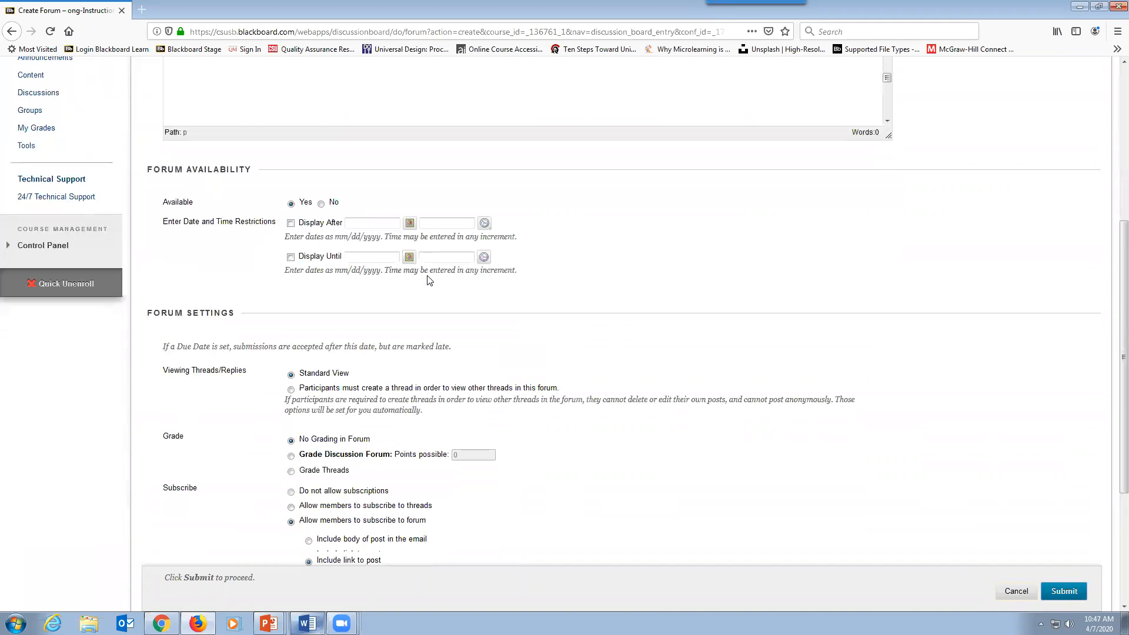
scroll(431, 280, "down", 1)
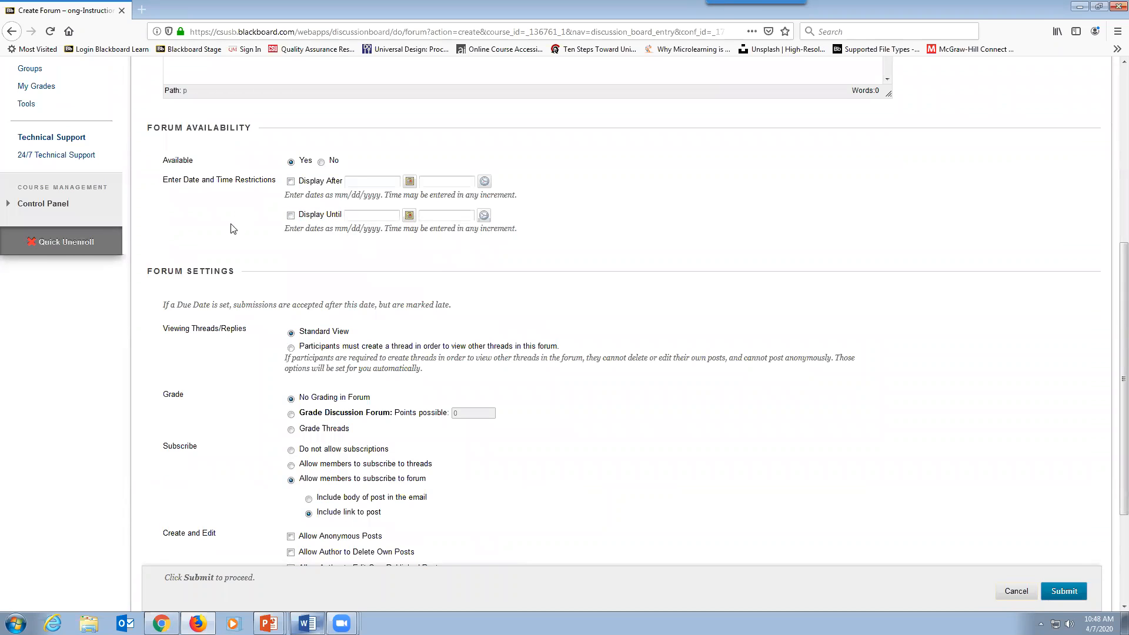
scroll(236, 226, "down", 2)
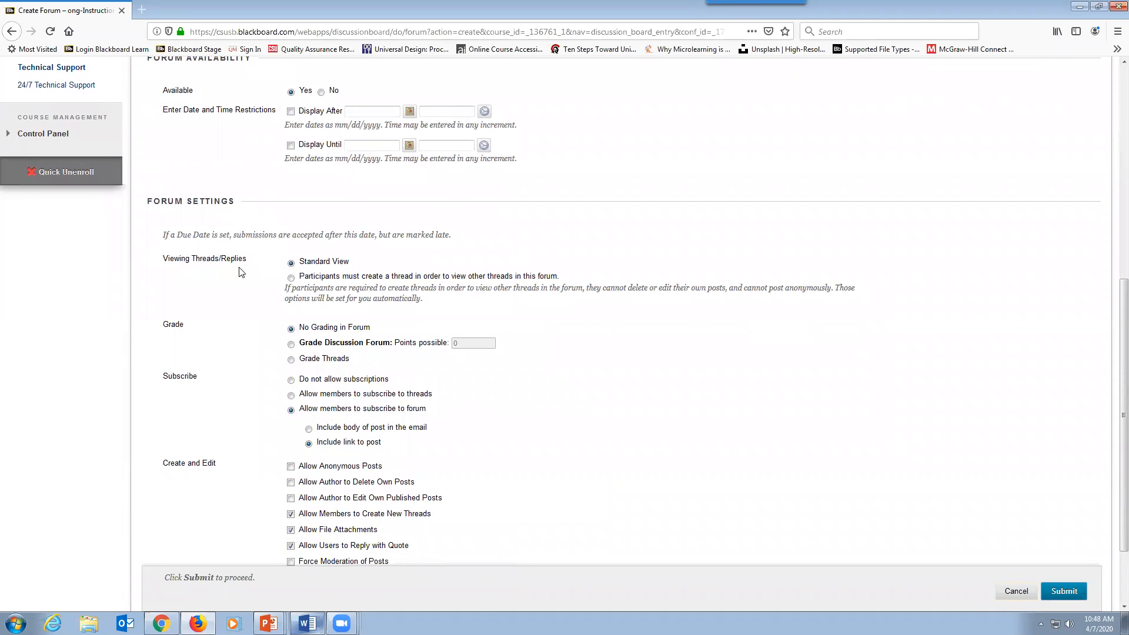
scroll(227, 269, "down", 1)
scroll(217, 267, "down", 1)
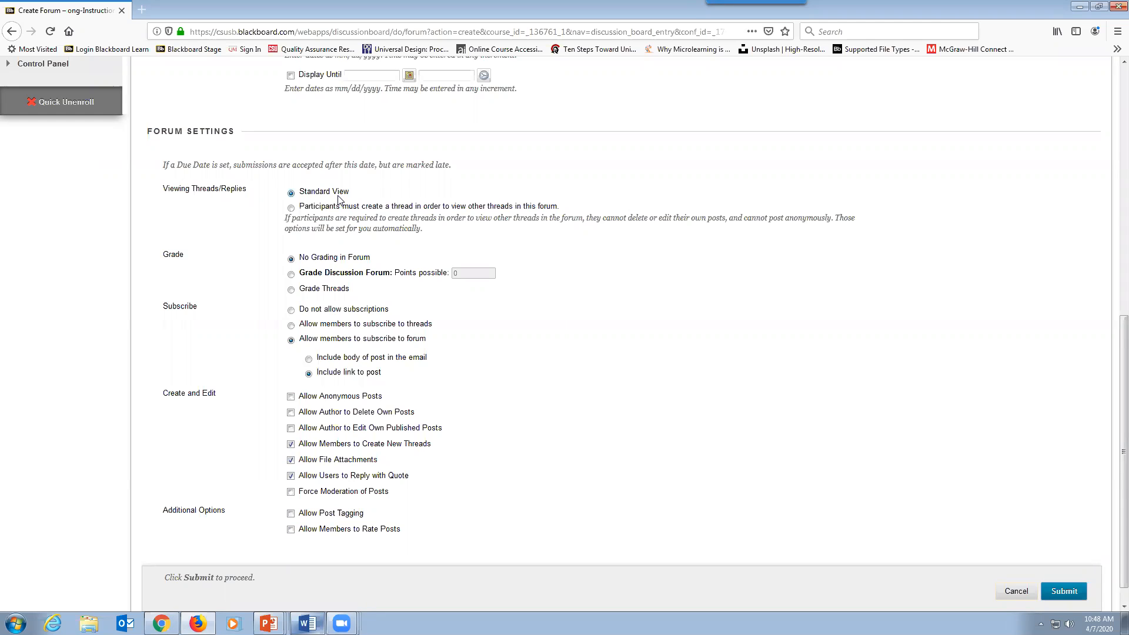
left_click(292, 208)
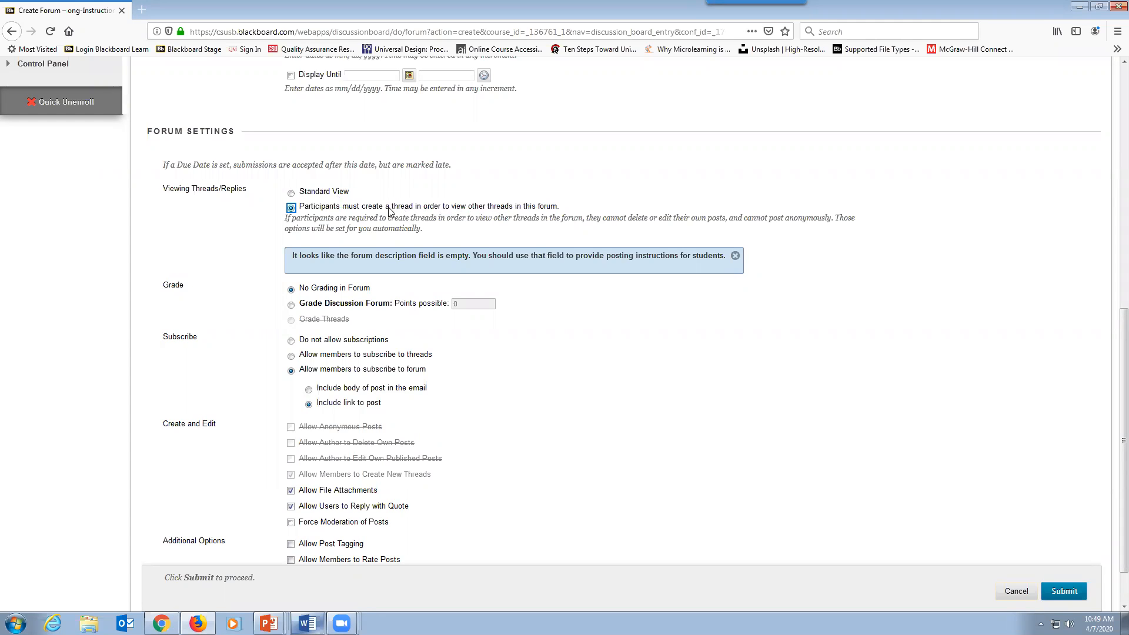
left_click(291, 194)
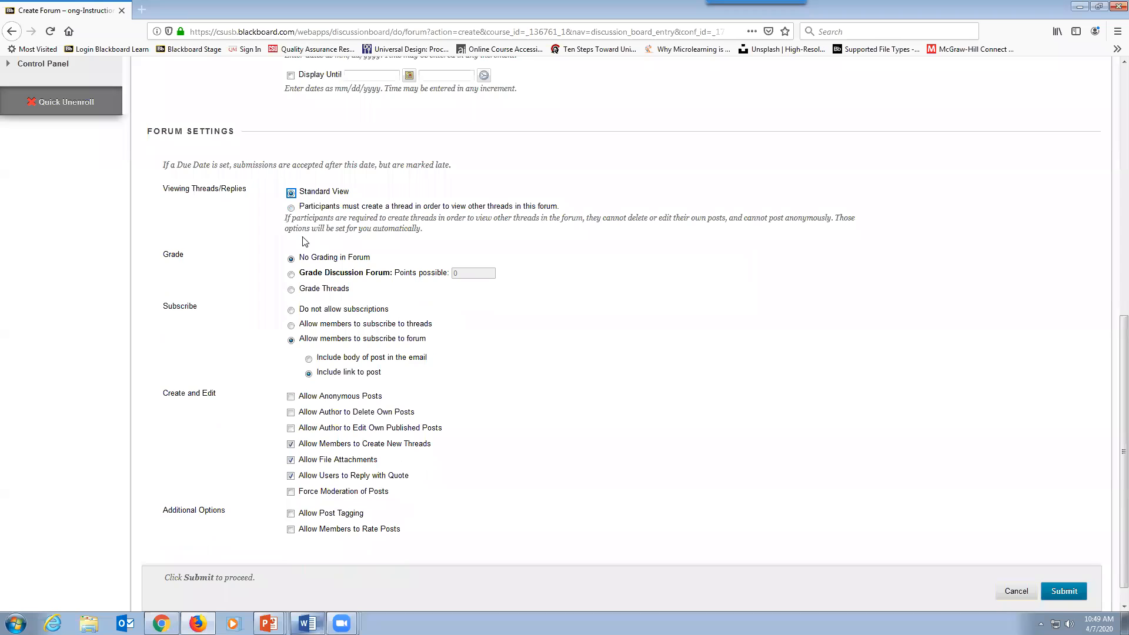
Make the discussion forum graded with 10 points possible and show participants in needs grading status after every 2 posts
scroll(259, 309, "down", 1)
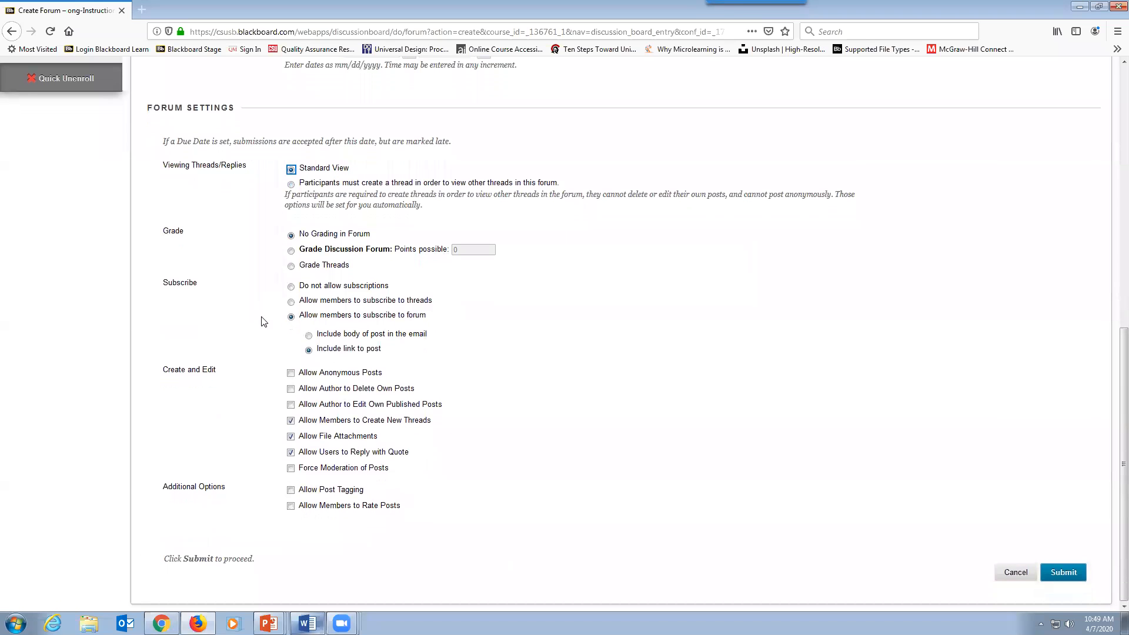
left_click(291, 251)
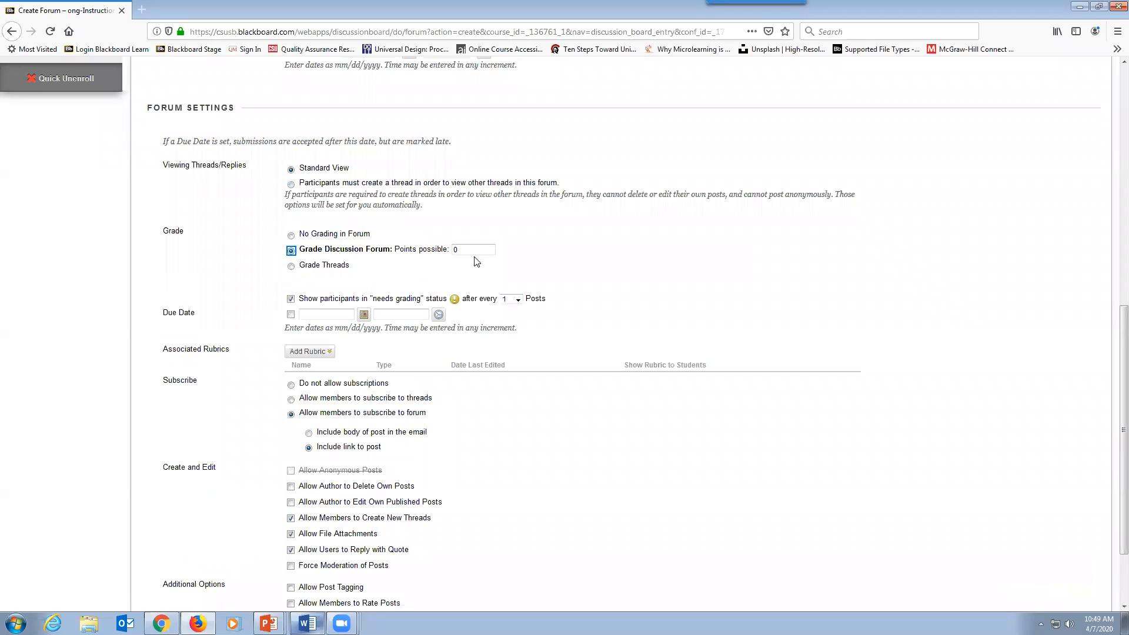
double_click(457, 250)
type("10")
left_click(518, 300)
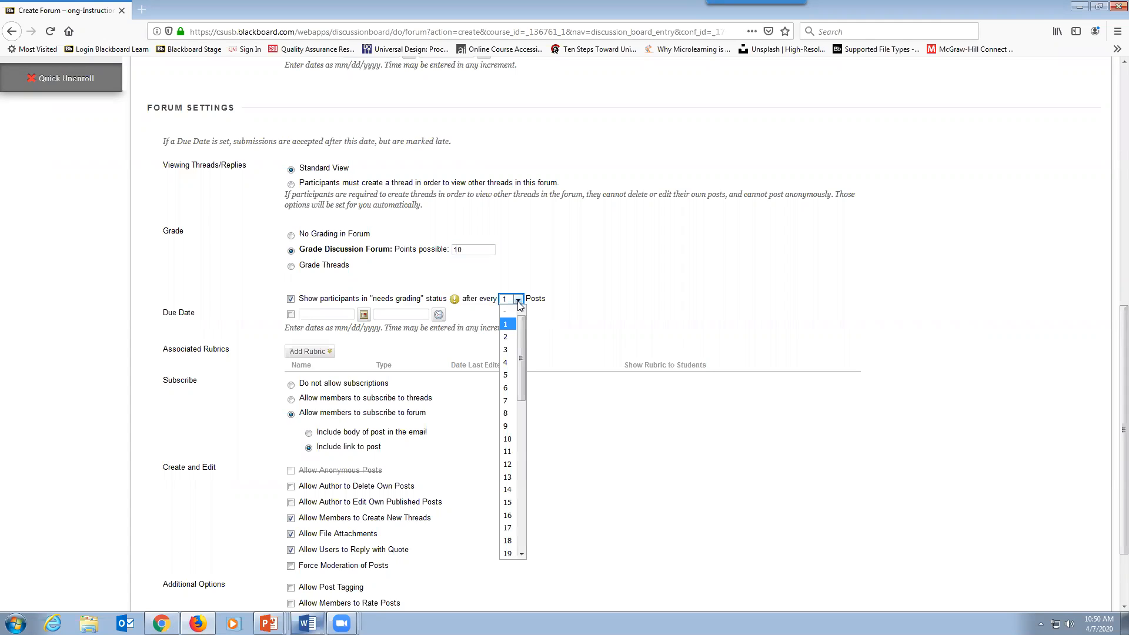
left_click(510, 338)
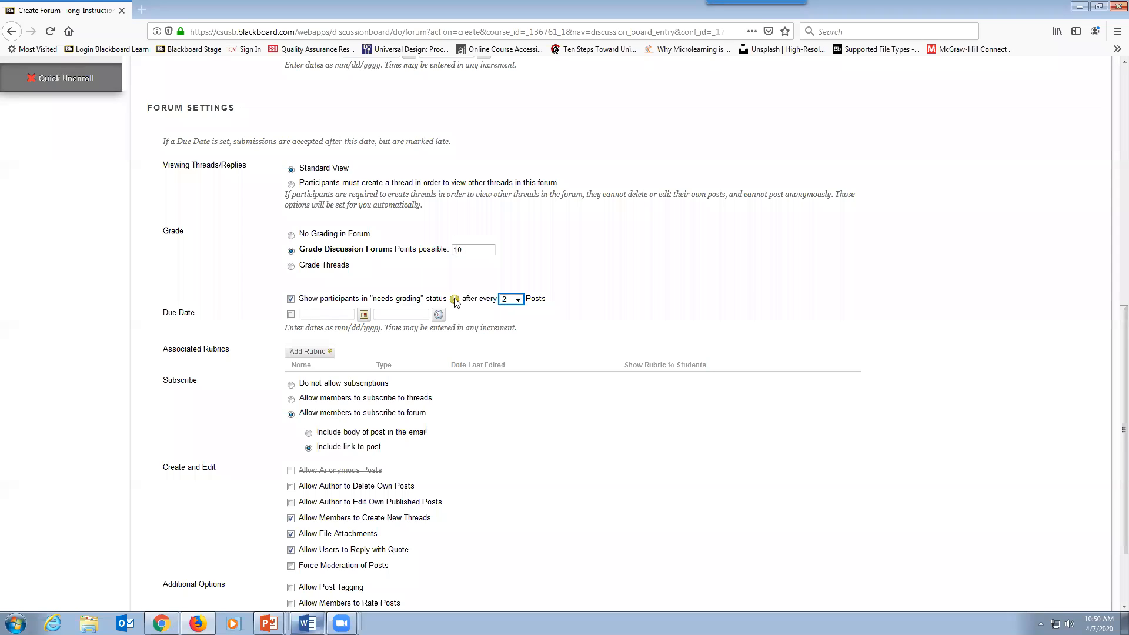
Enable the forum's due date with the prefilled date and time, and submit the Questions forum
left_click(290, 314)
scroll(659, 412, "down", 2)
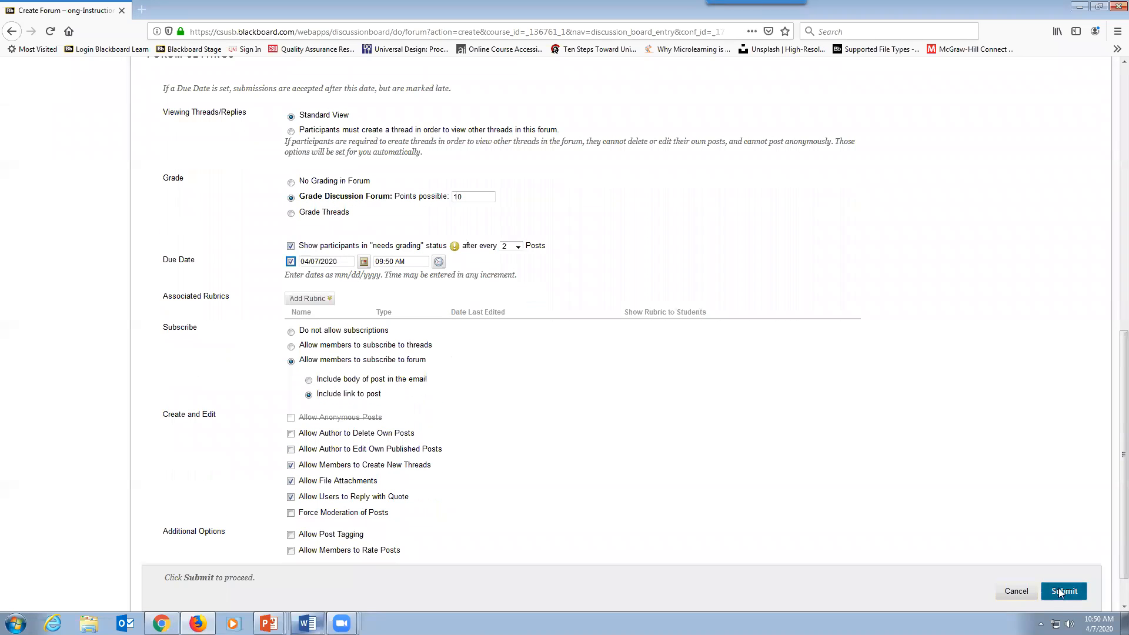
left_click(1064, 591)
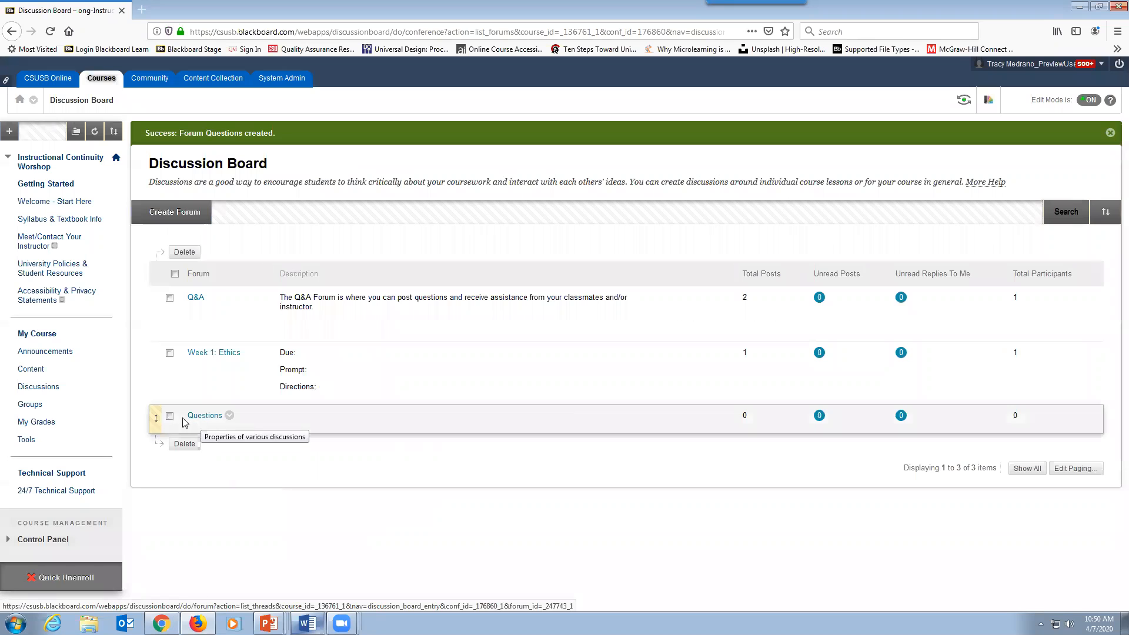
Select the Questions forum in the Discussion Board list
mouse_move(156, 422)
left_mouse_down()
mouse_move(151, 357)
mouse_move(168, 421)
left_mouse_up()
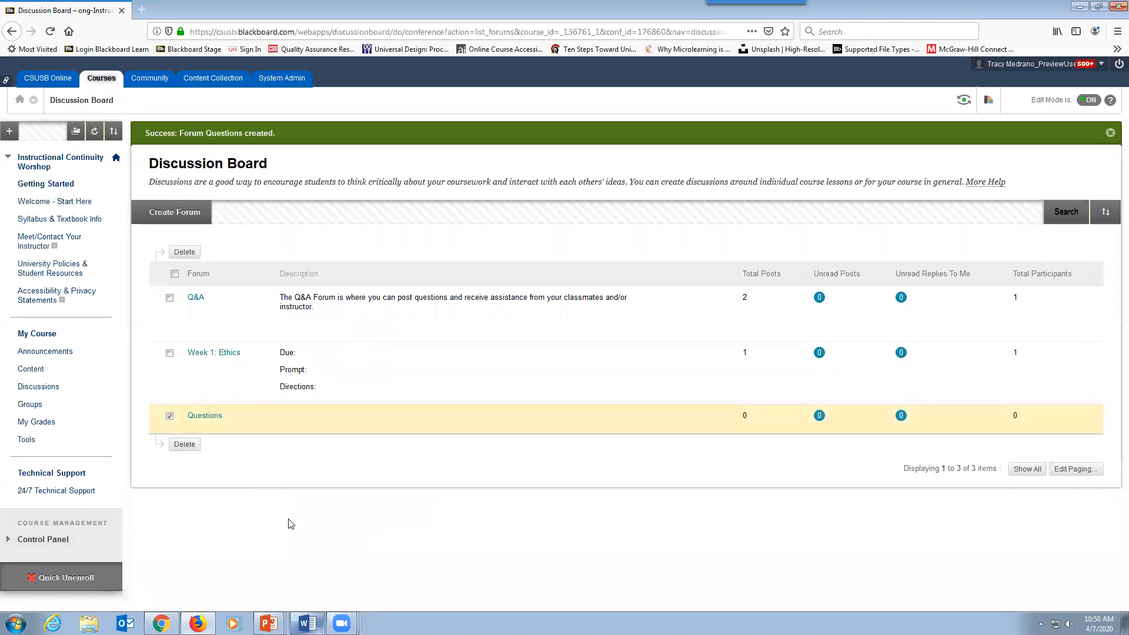